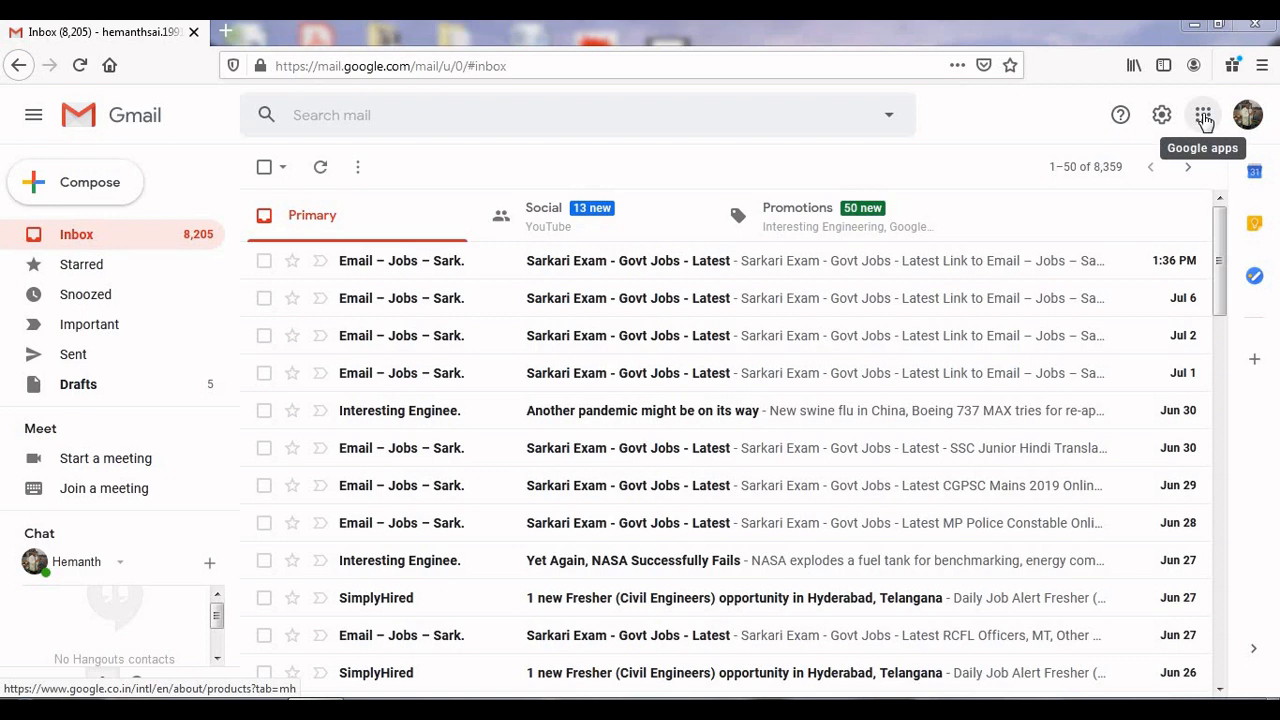
From Gmail's Google apps grid, open Google Drive in a new tab
click(1205, 119)
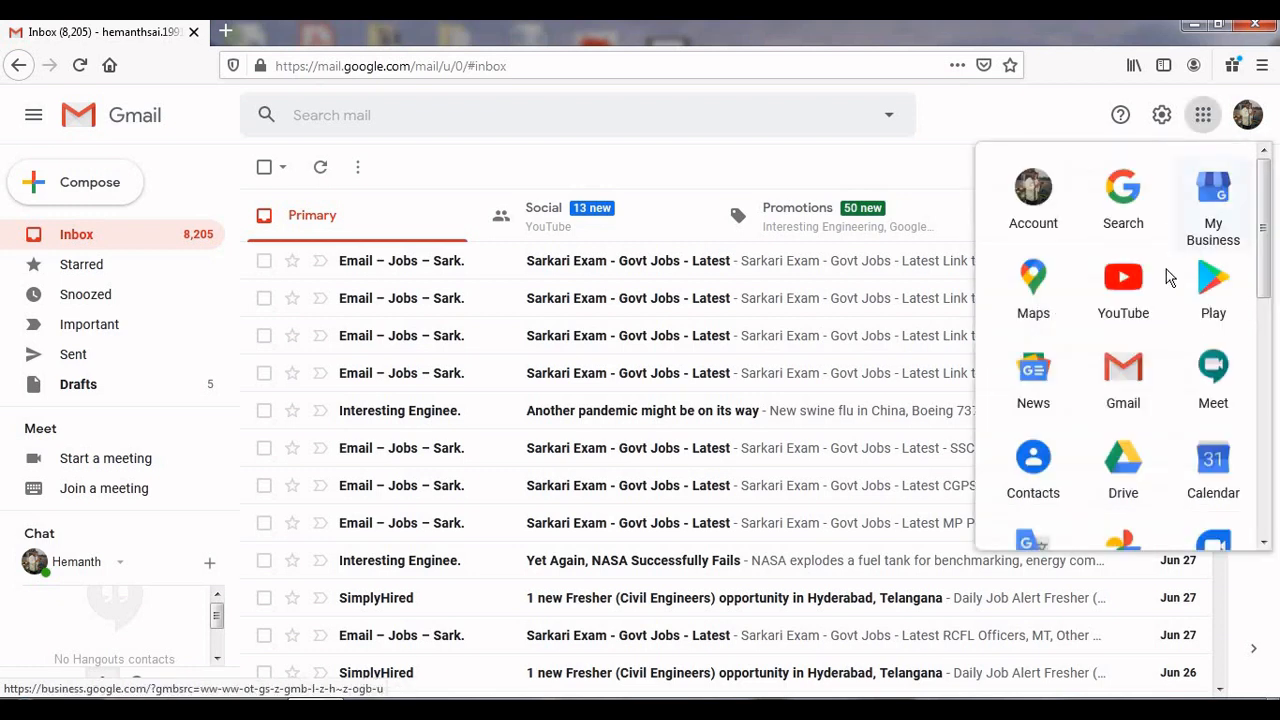
click(1112, 456)
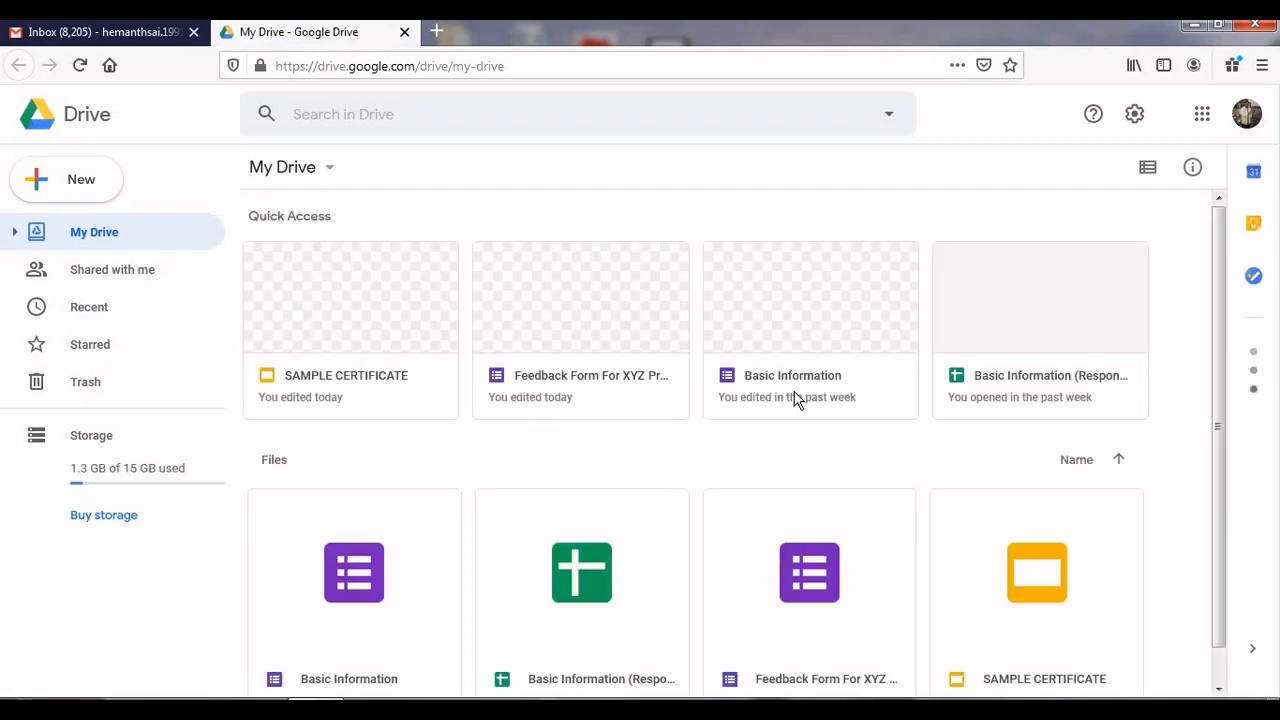
Open the 'Feedback Form For XYZ Program' form from My Drive's Quick Access
click(618, 331)
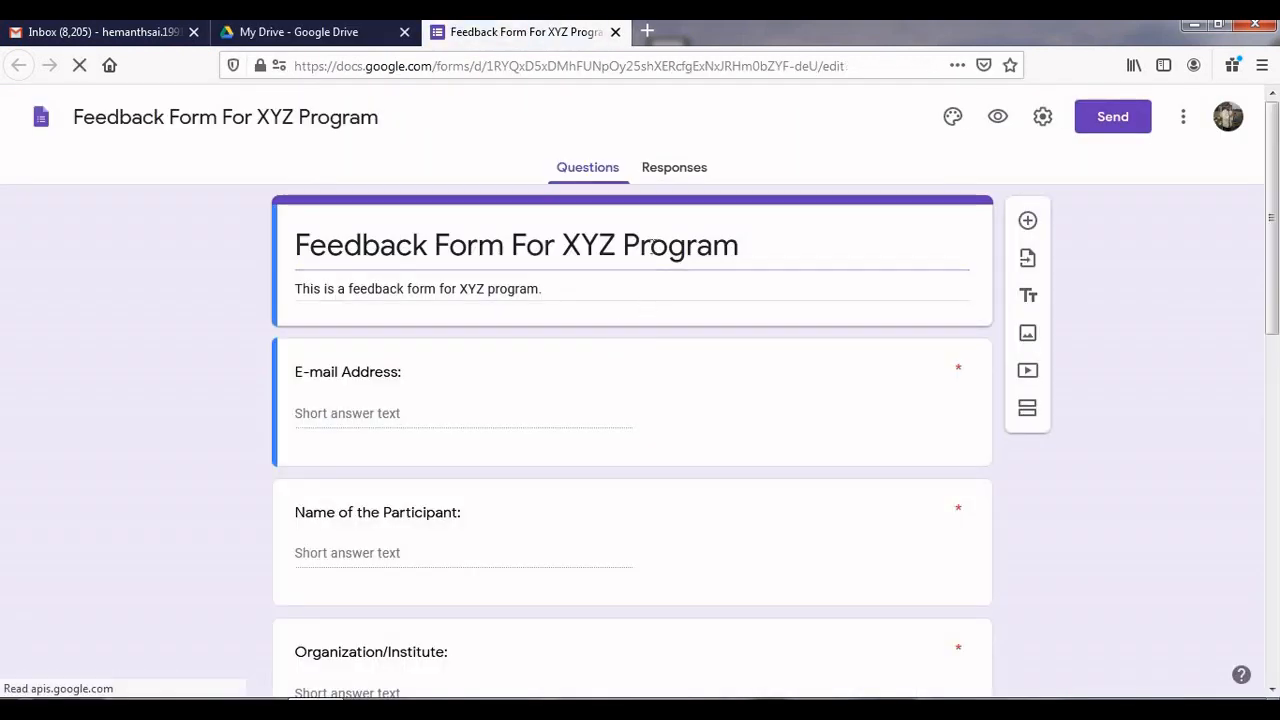
Link the form's responses to a new spreadsheet, 'Feedback Form For XYZ Program (Responses)'
click(684, 172)
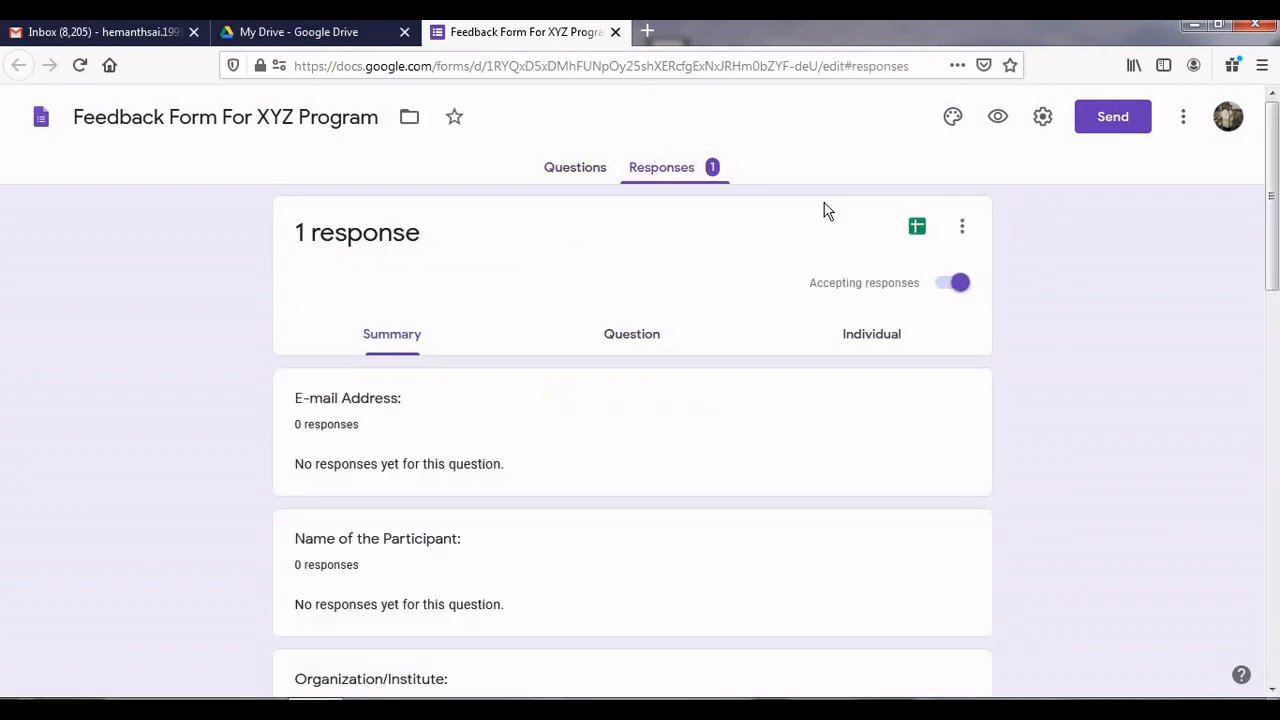
click(918, 228)
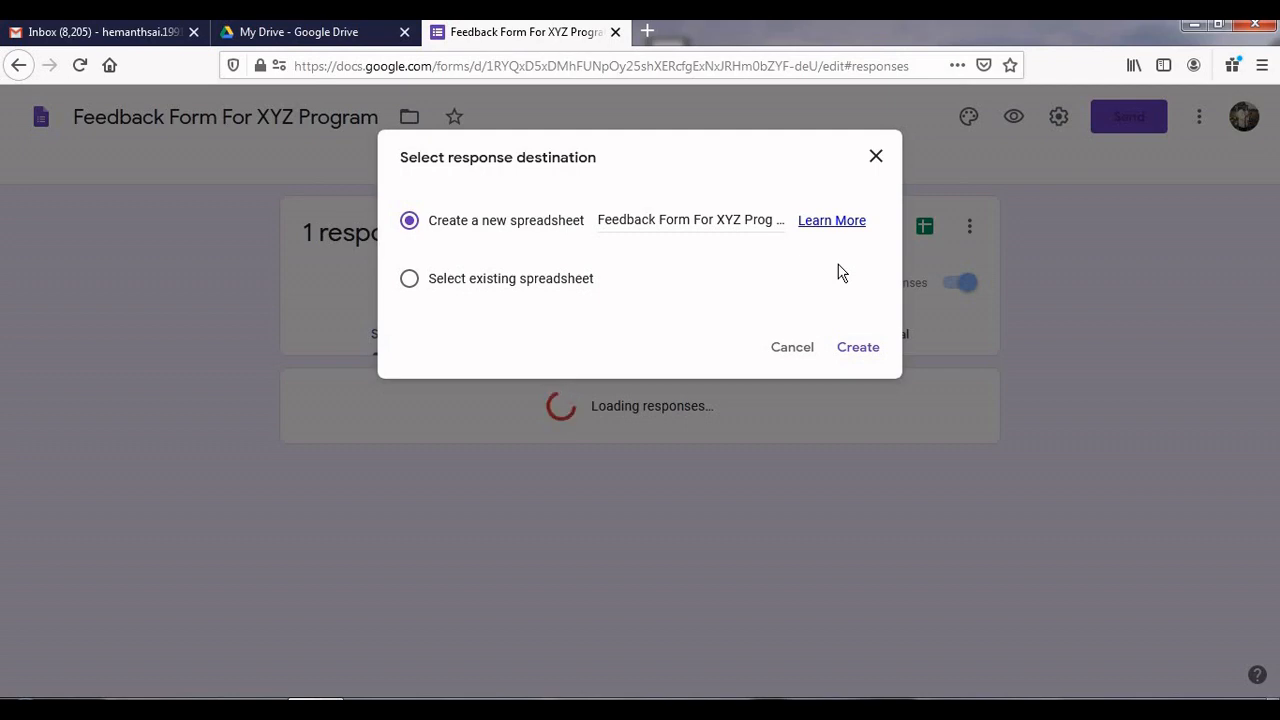
click(856, 349)
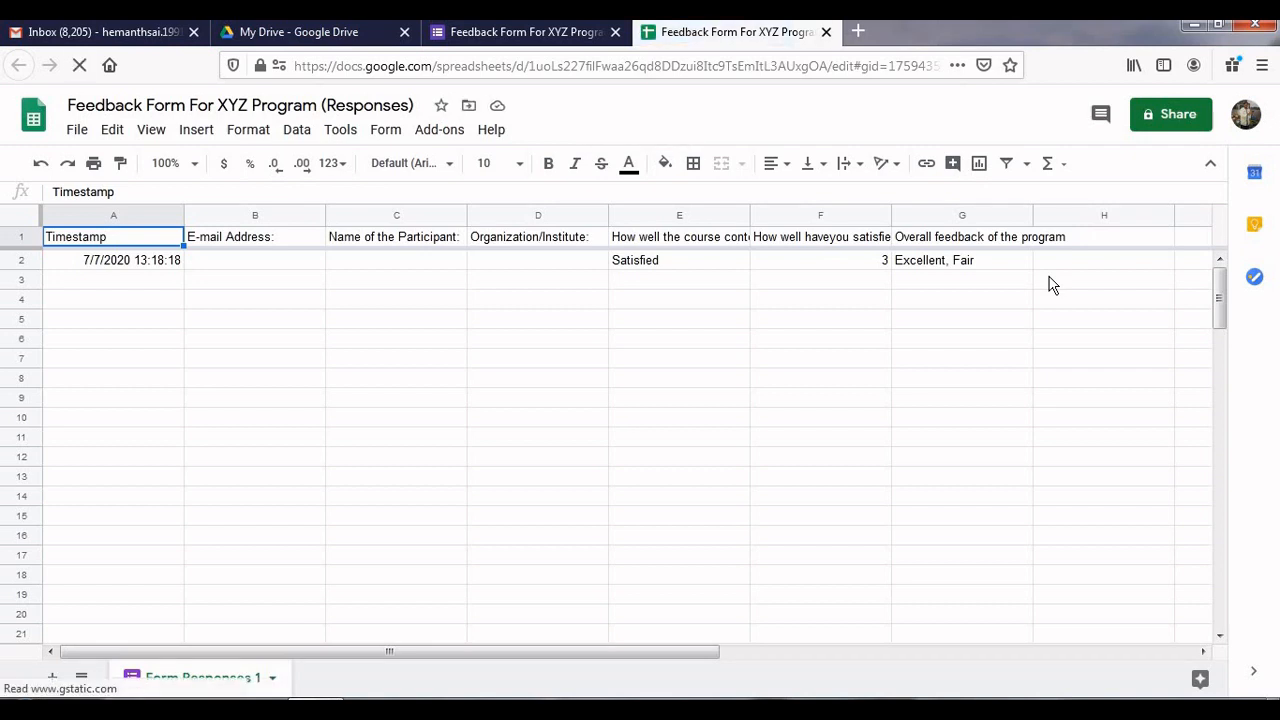
Search the Sheets add-on marketplace for 'autocrat' and open the Autocrat add-on page
click(1104, 216)
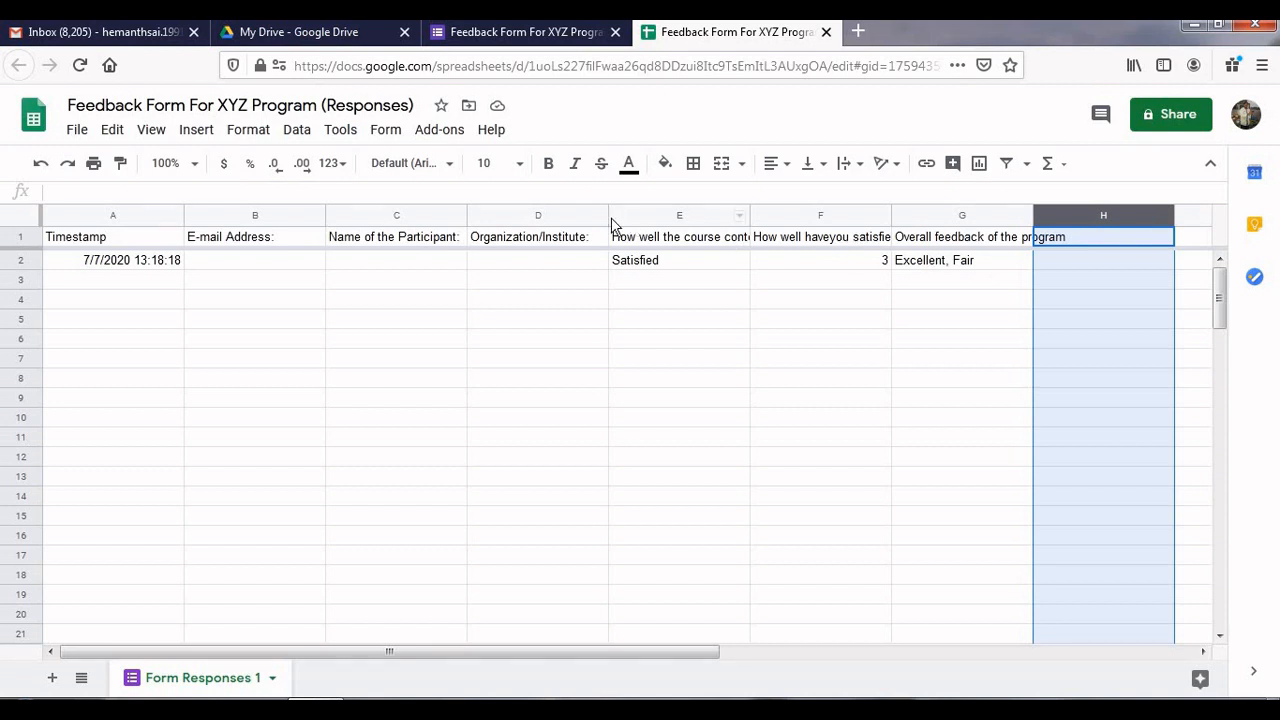
click(444, 135)
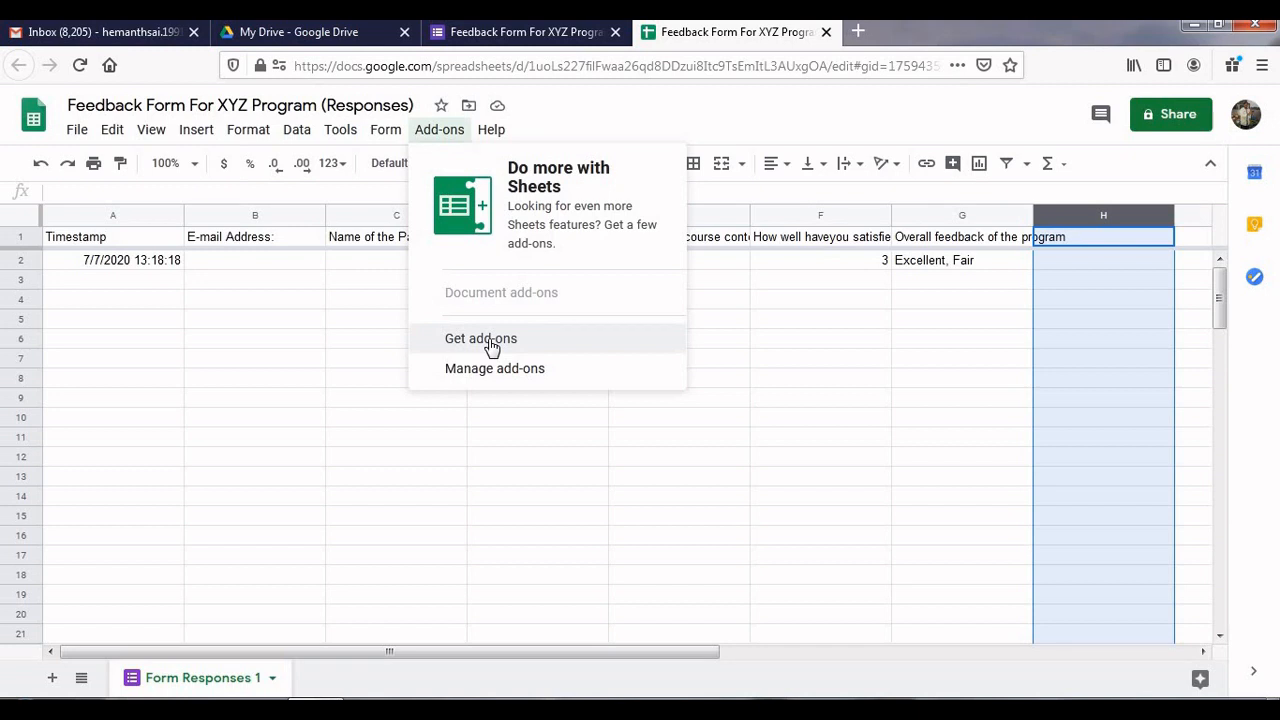
click(488, 340)
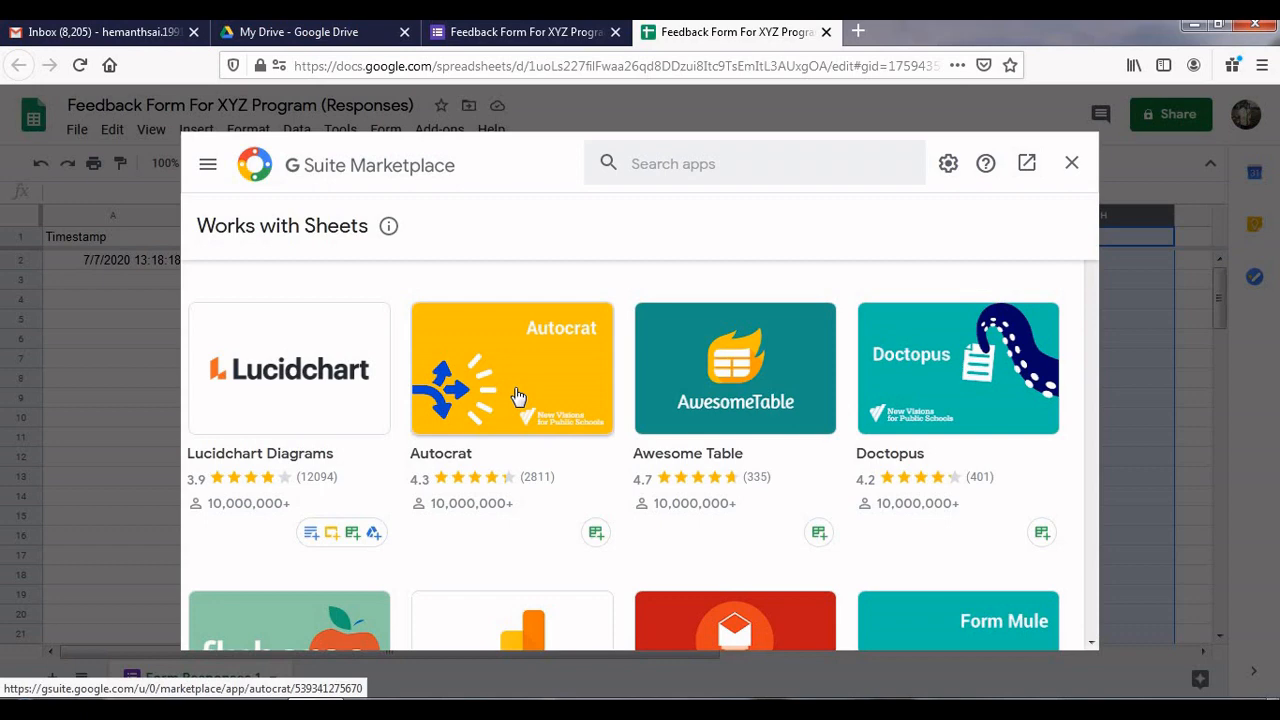
click(718, 166)
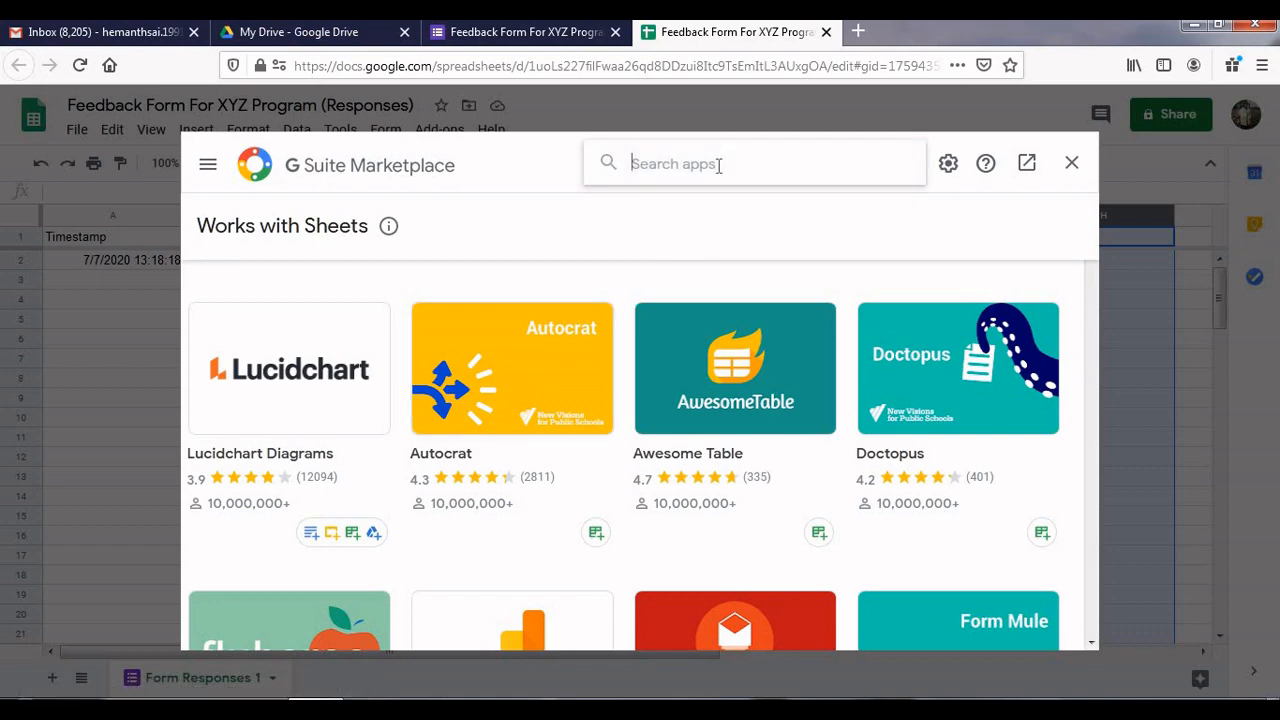
text(autocrat)
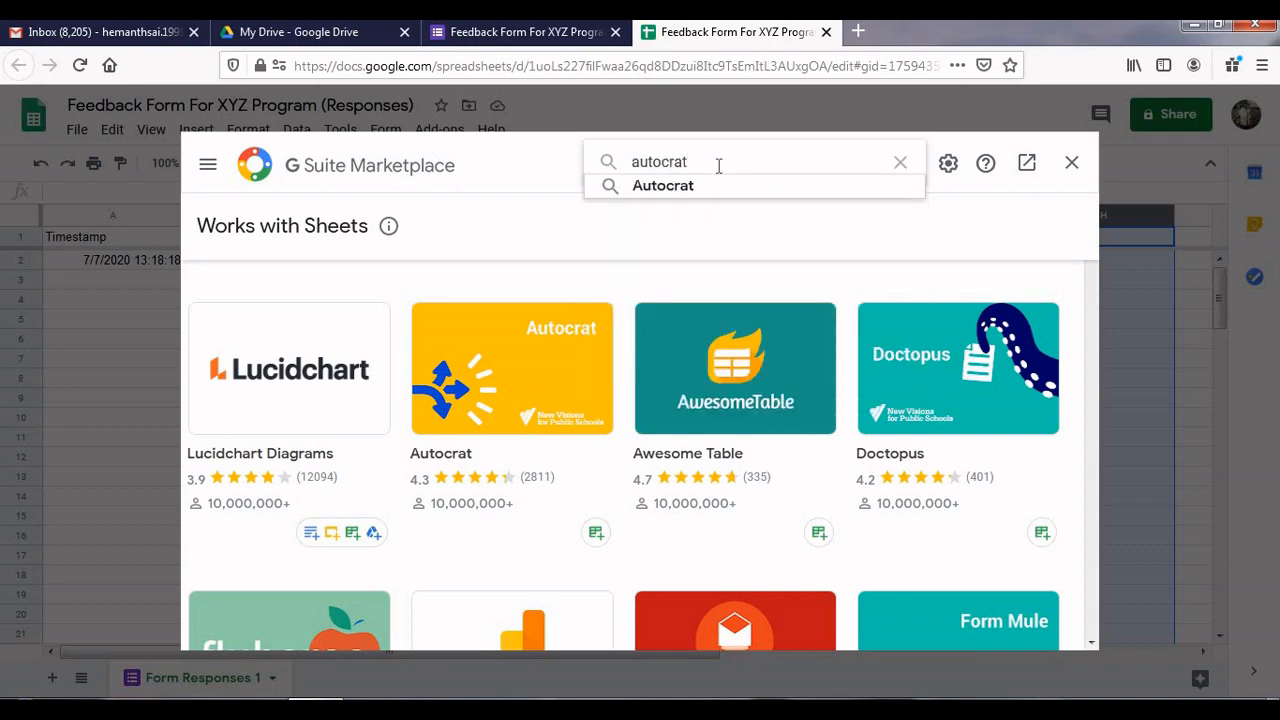
click(706, 190)
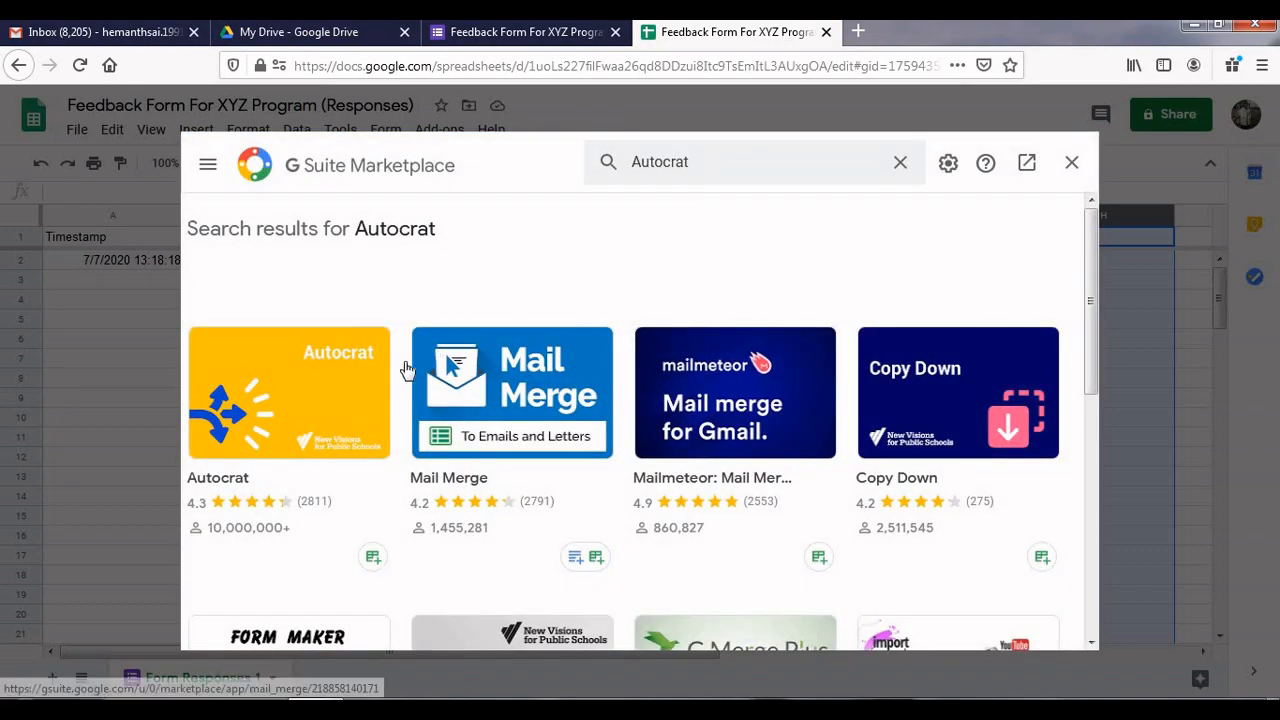
click(323, 408)
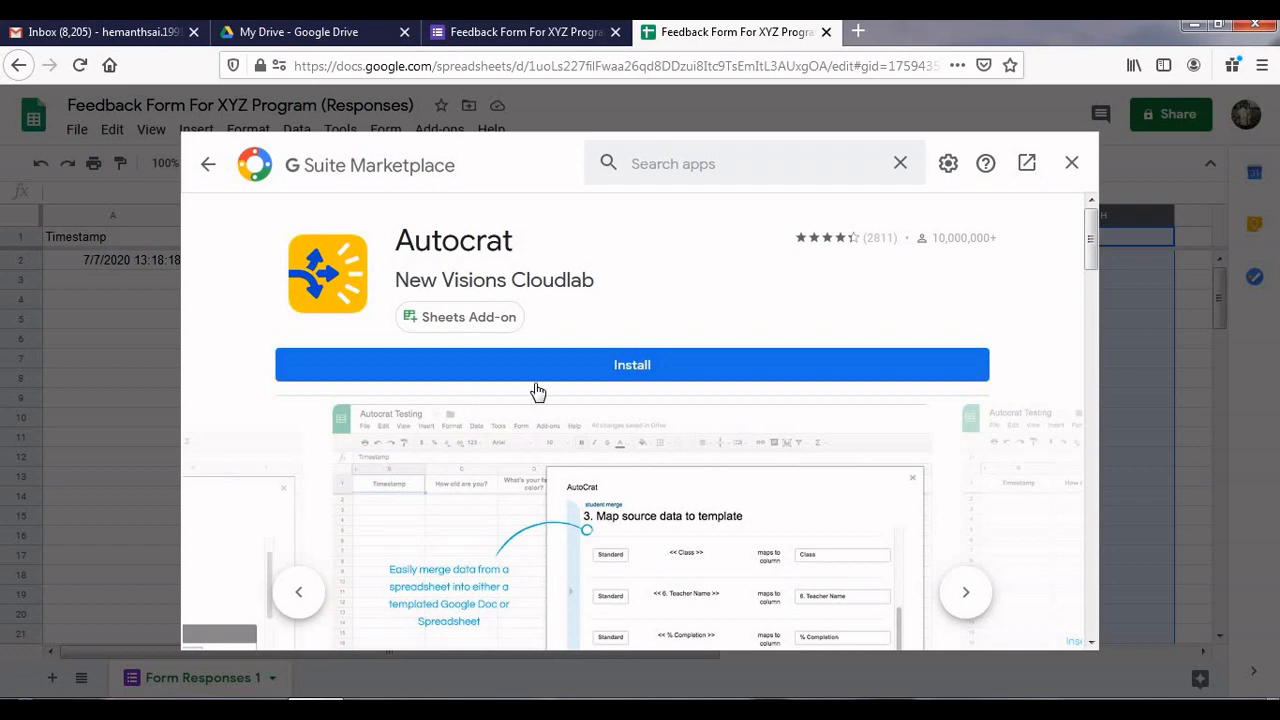
Install Autocrat, grant it access to the Google account, and close the marketplace
click(627, 367)
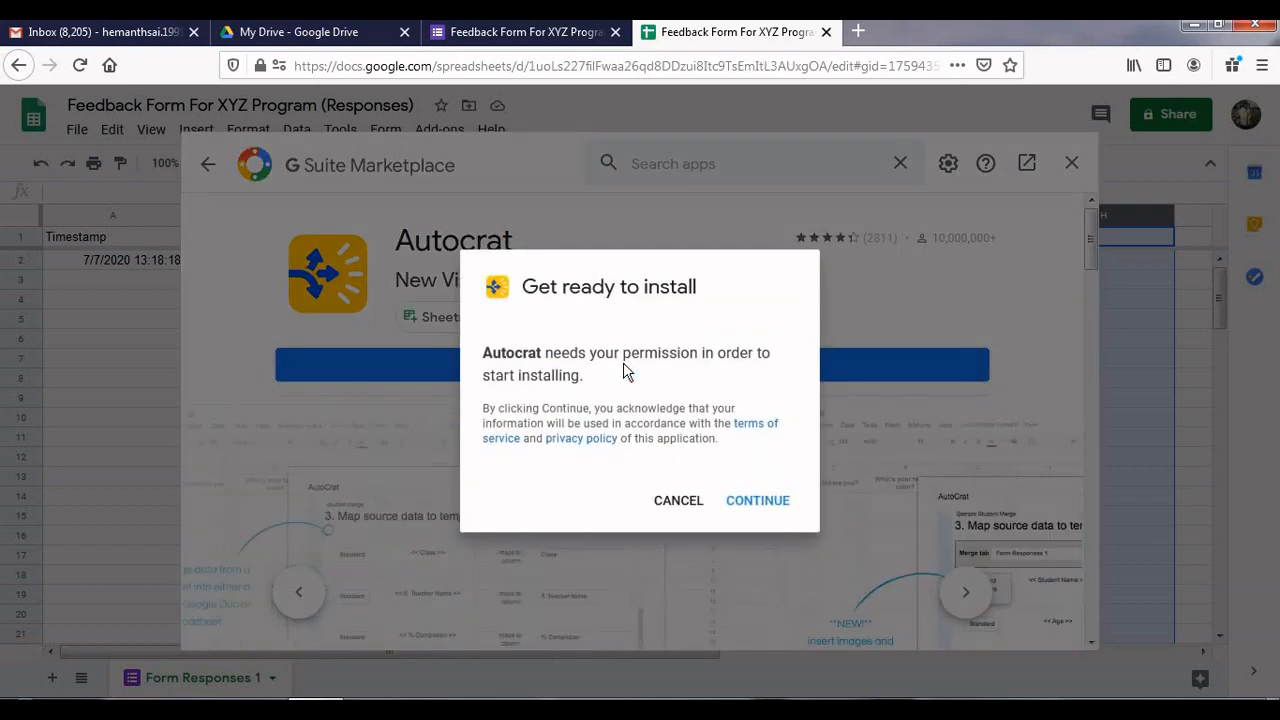
click(757, 501)
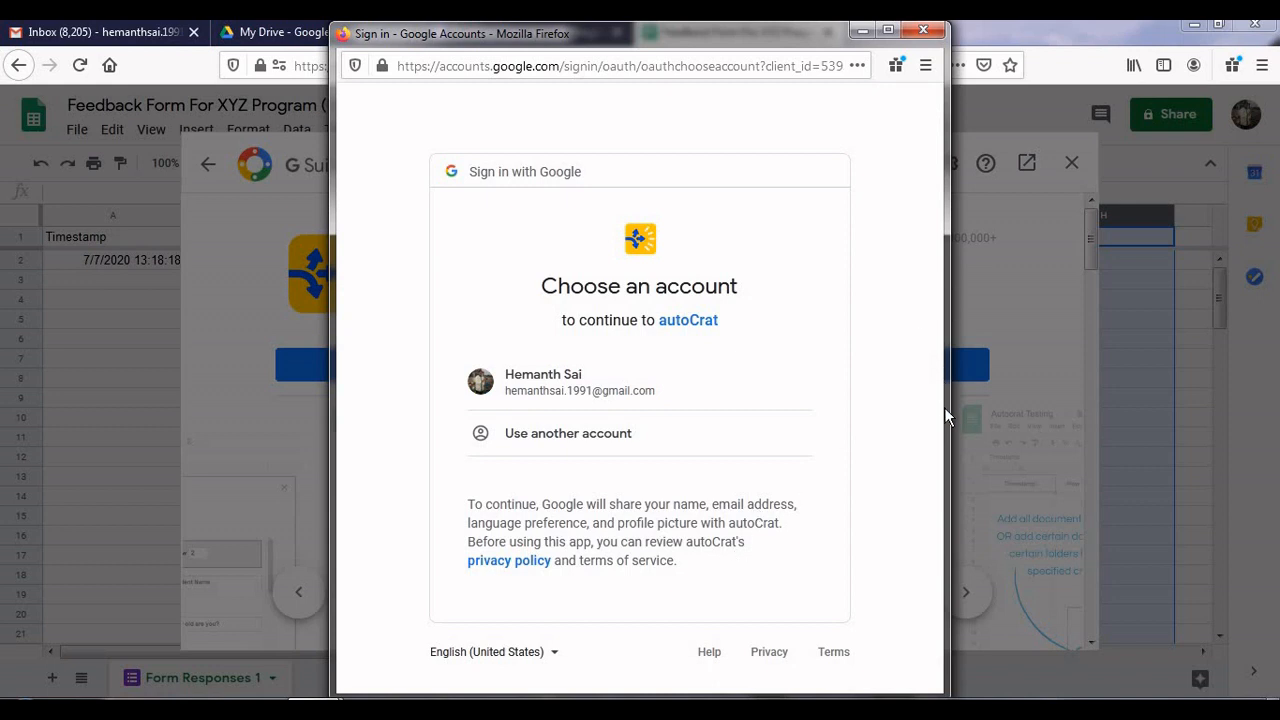
click(724, 412)
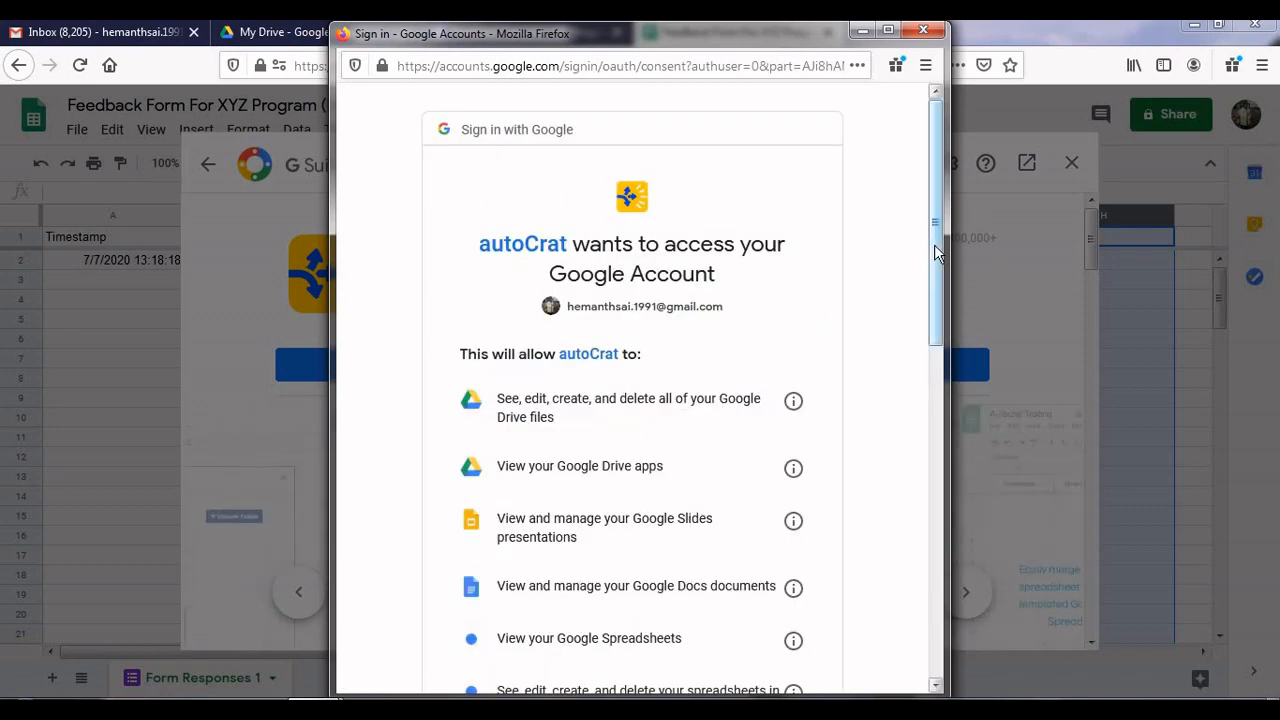
drag(934, 244, 931, 531)
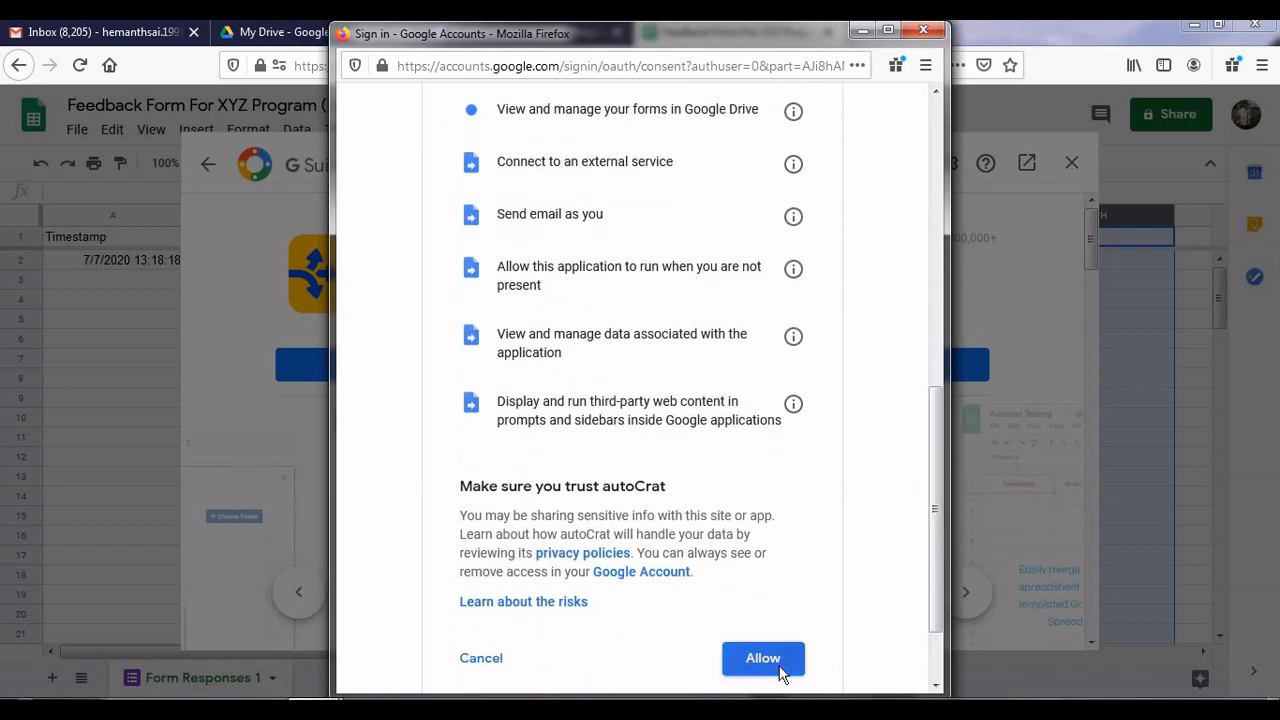
click(780, 672)
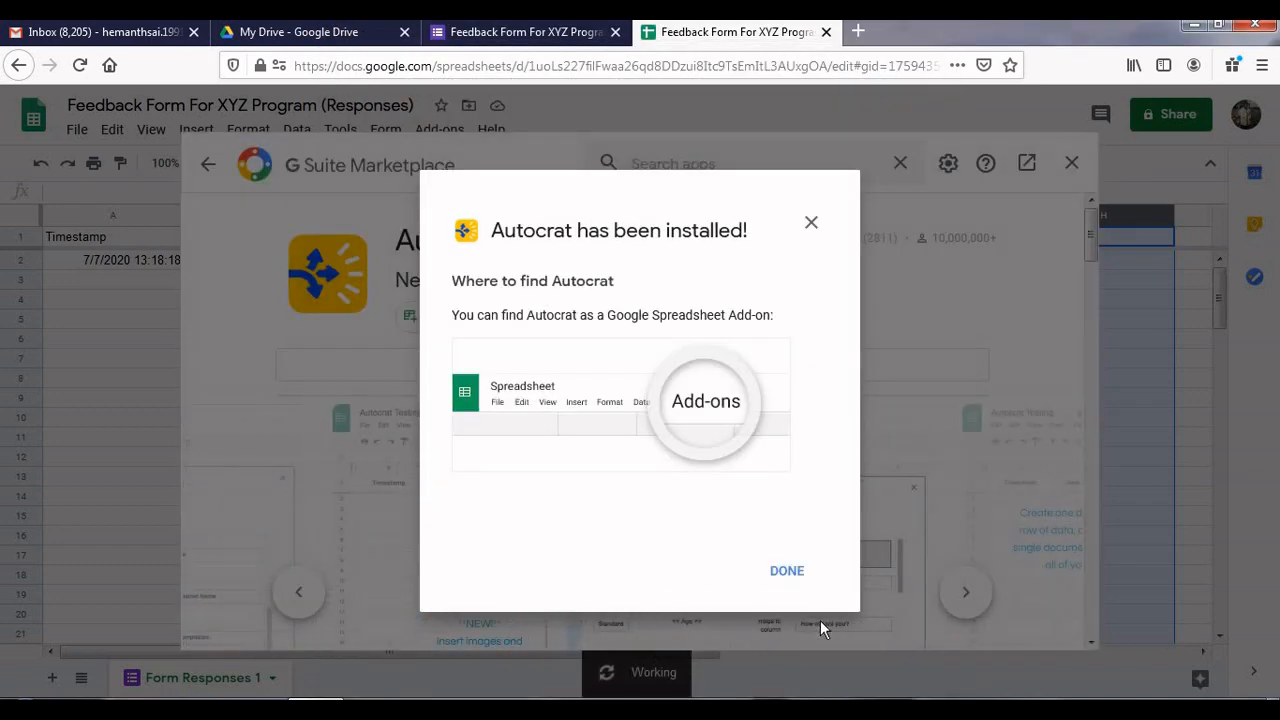
click(787, 571)
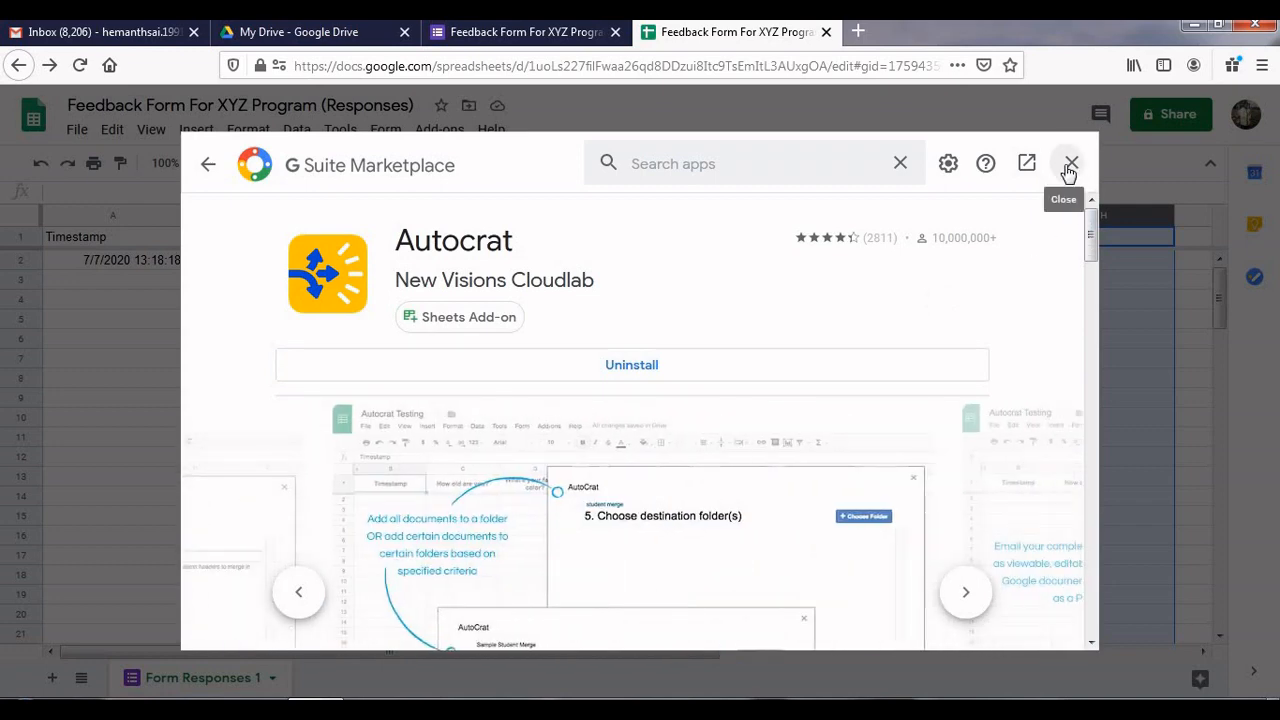
click(1070, 163)
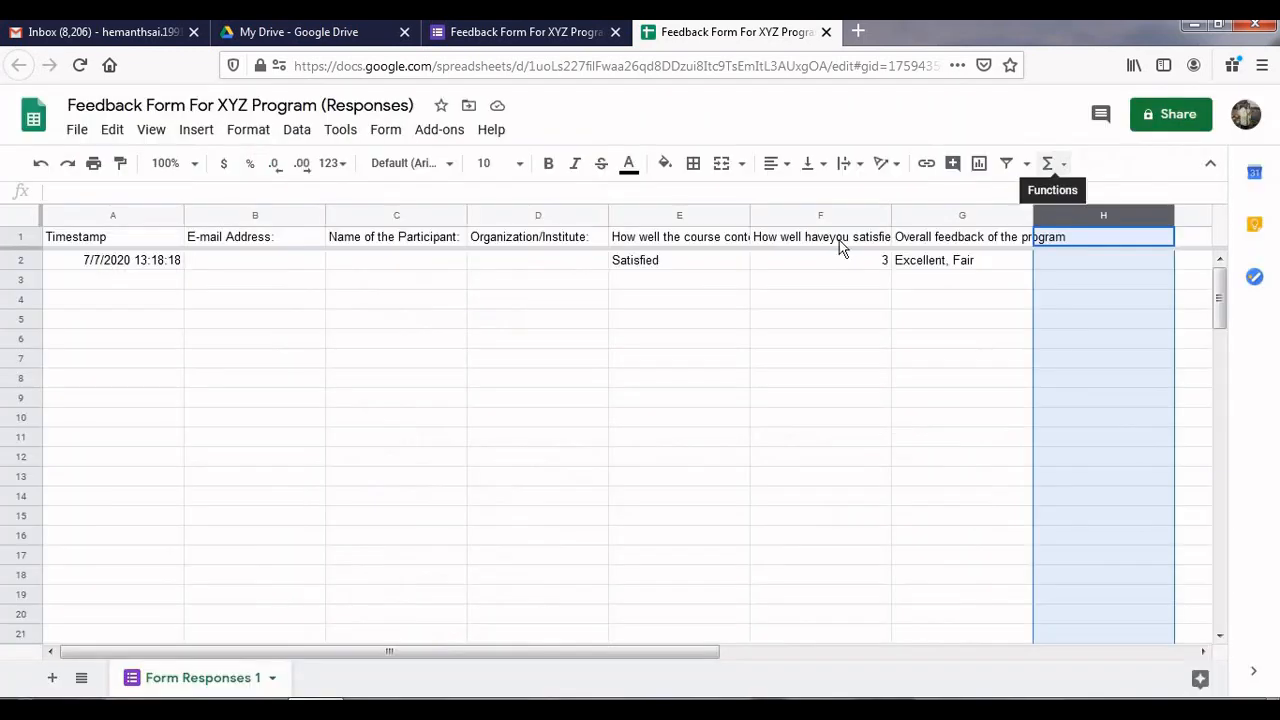
Launch Autocrat from the Add-ons menu on the responses sheet
click(450, 137)
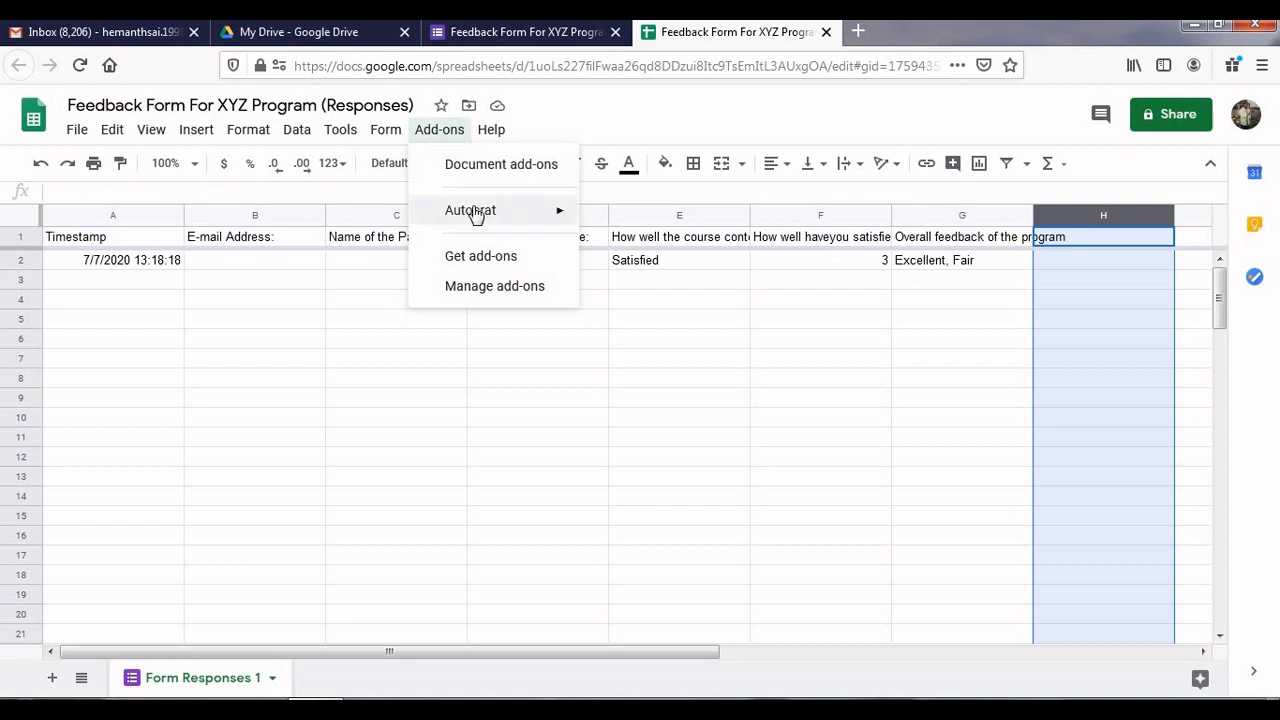
mouse_move(477, 217)
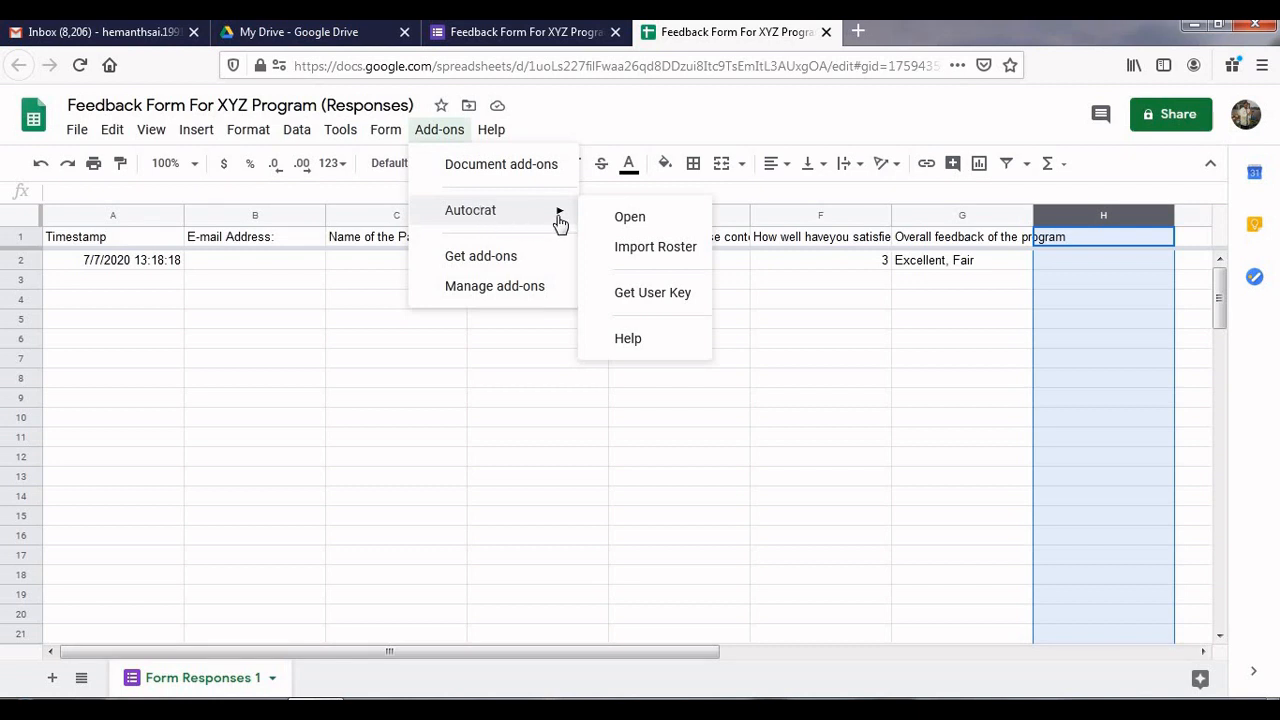
click(631, 218)
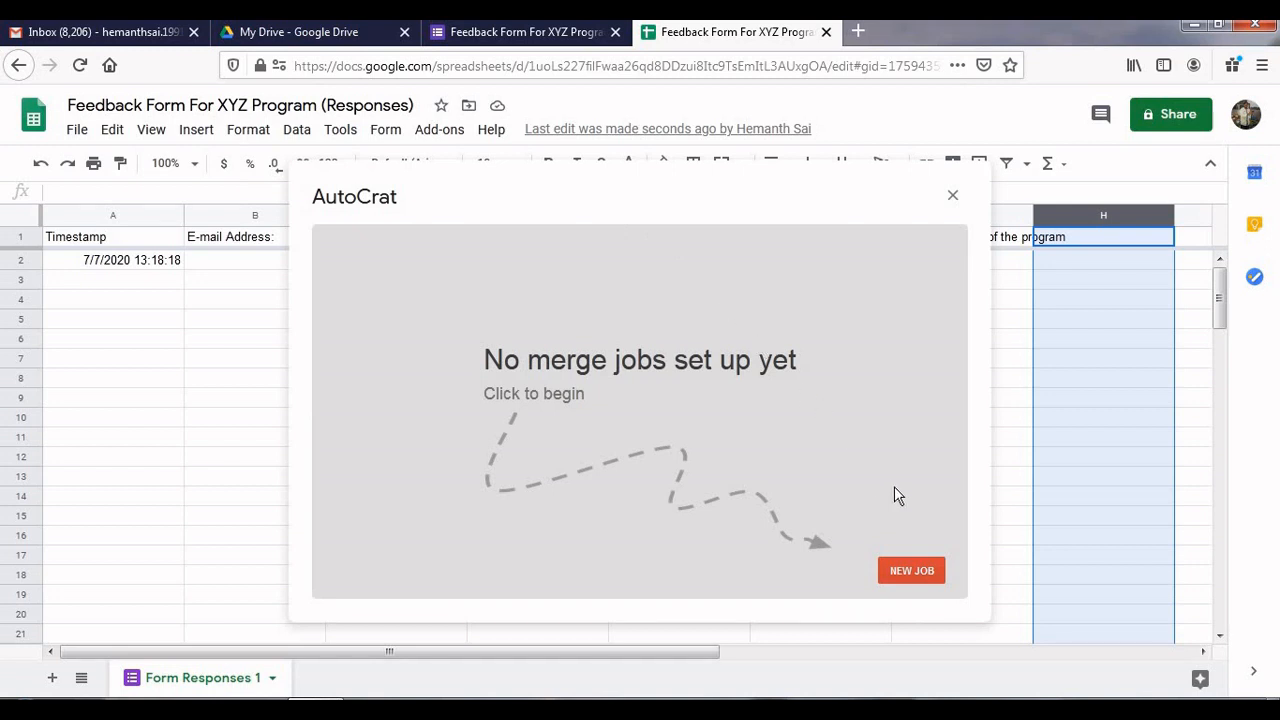
Create a new merge job named 'SAMPLE CERTIFICATE GENERATION' and continue to the template step
click(908, 571)
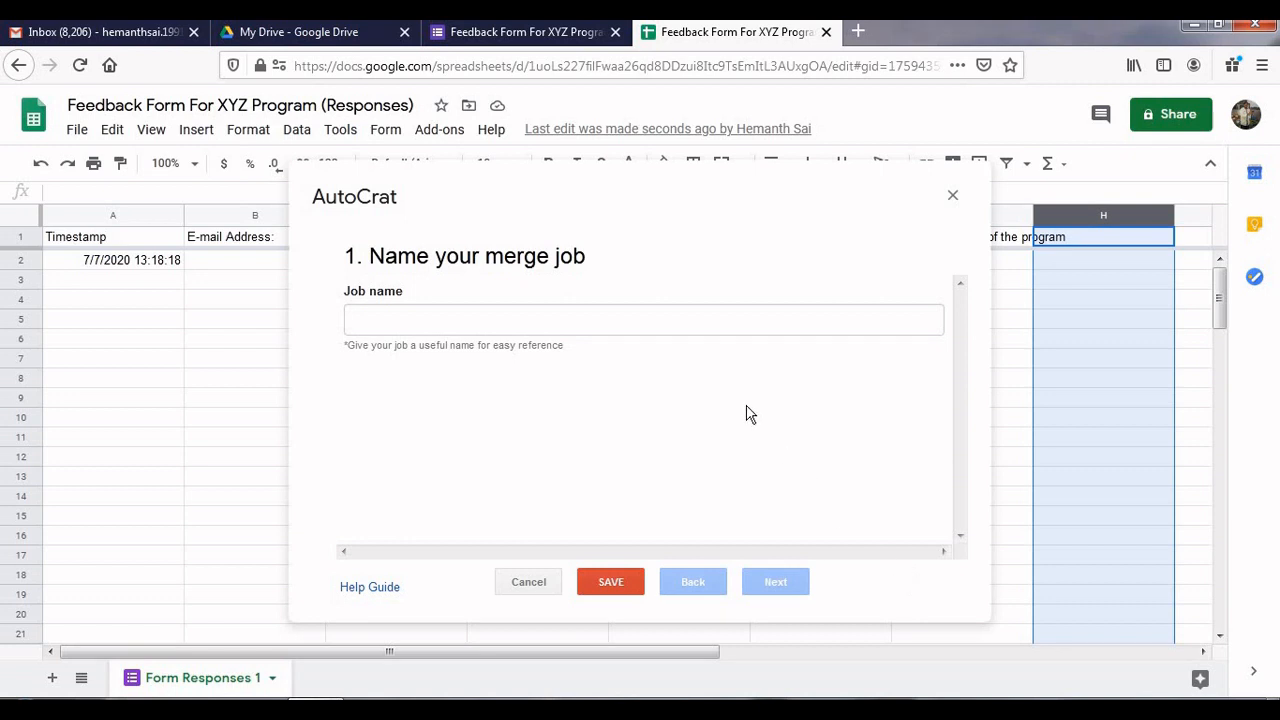
click(713, 316)
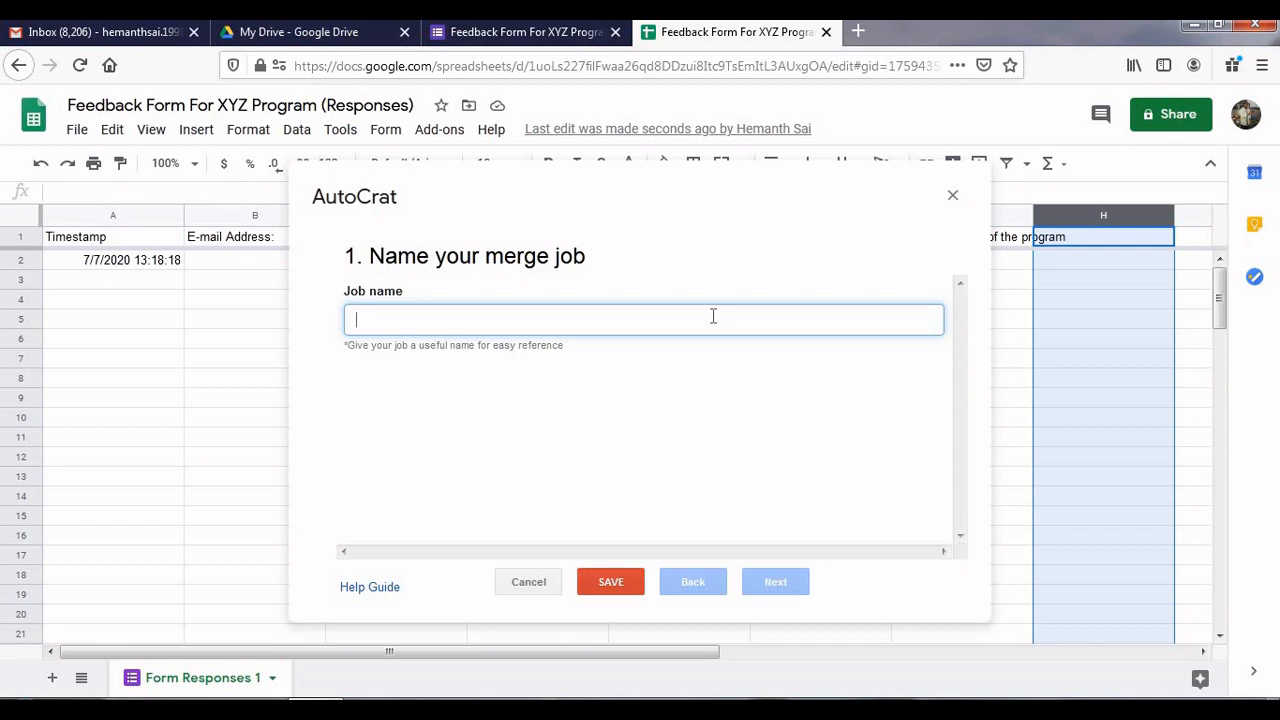
text(SAMPLE CERTIFICATE )
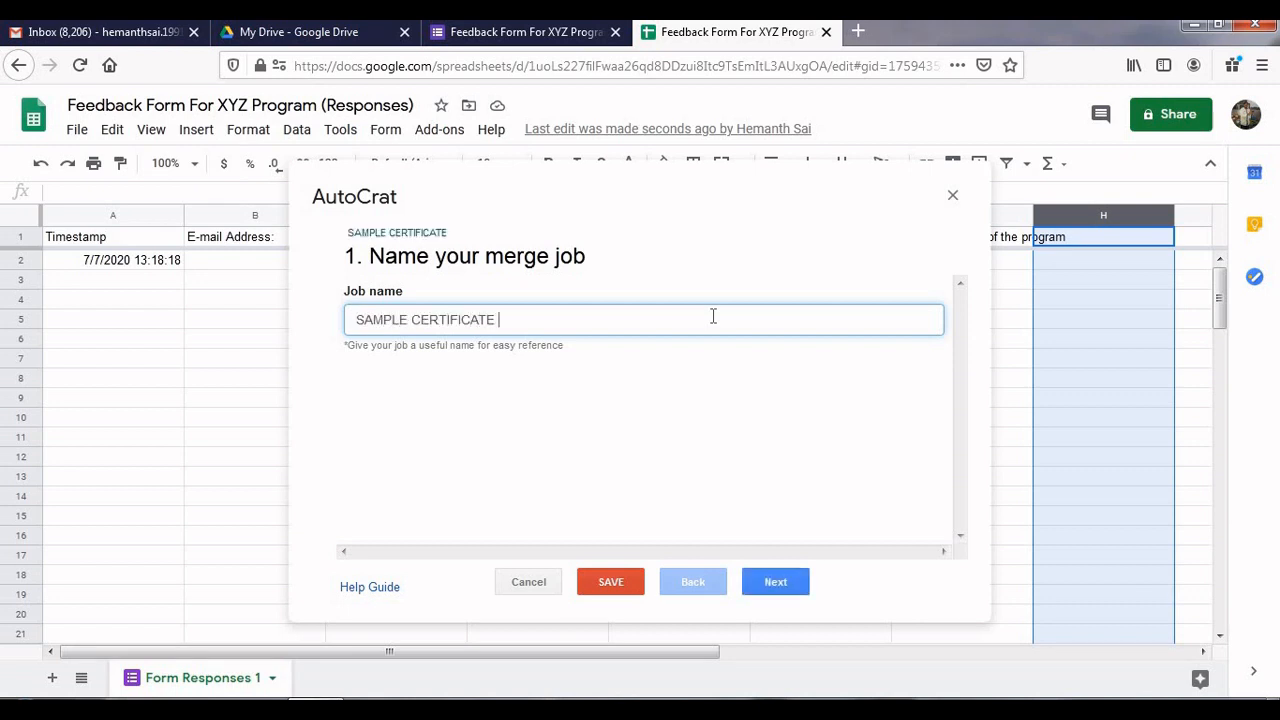
text(GENERATION)
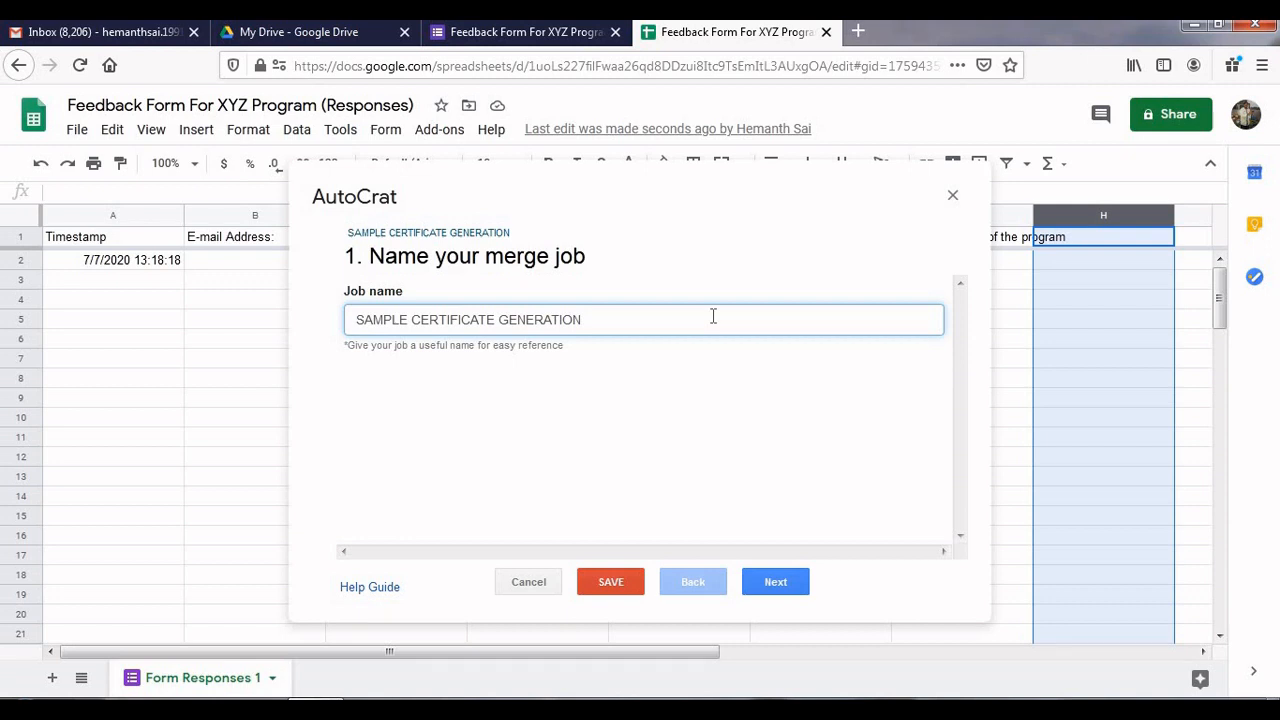
click(788, 583)
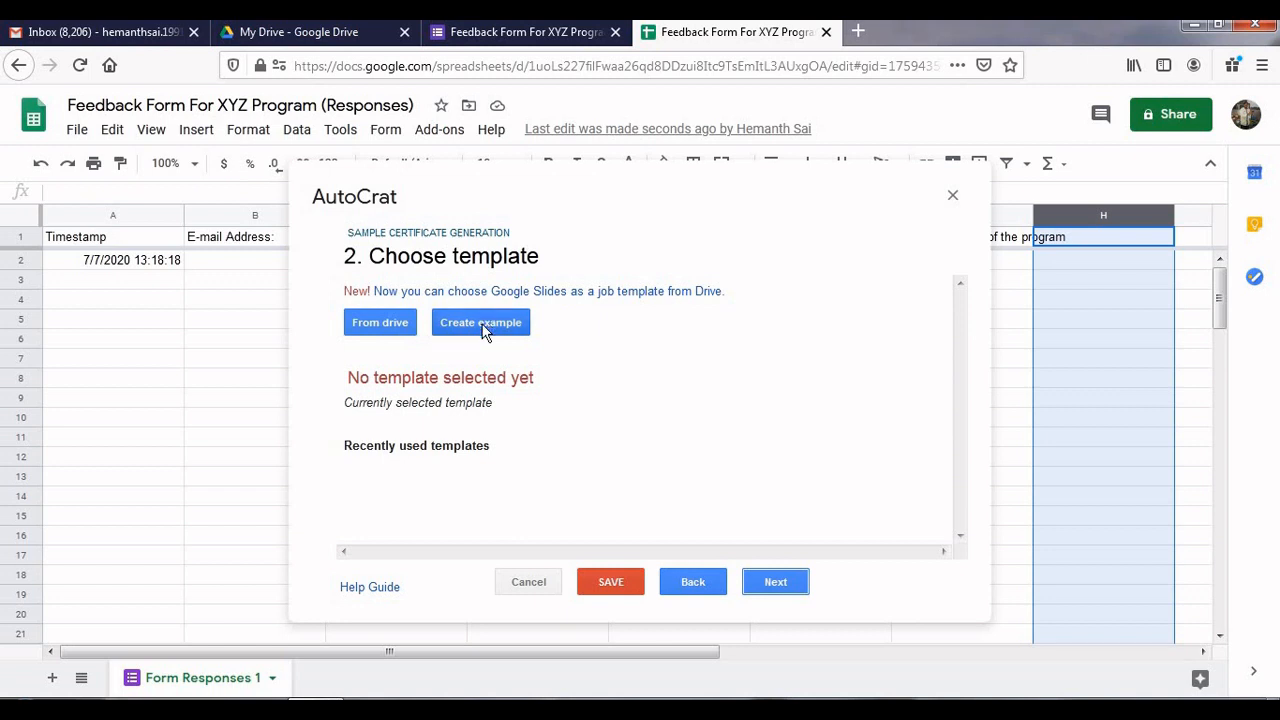
Choose the SAMPLE CERTIFICATE file from Drive as the job's template and continue
click(380, 322)
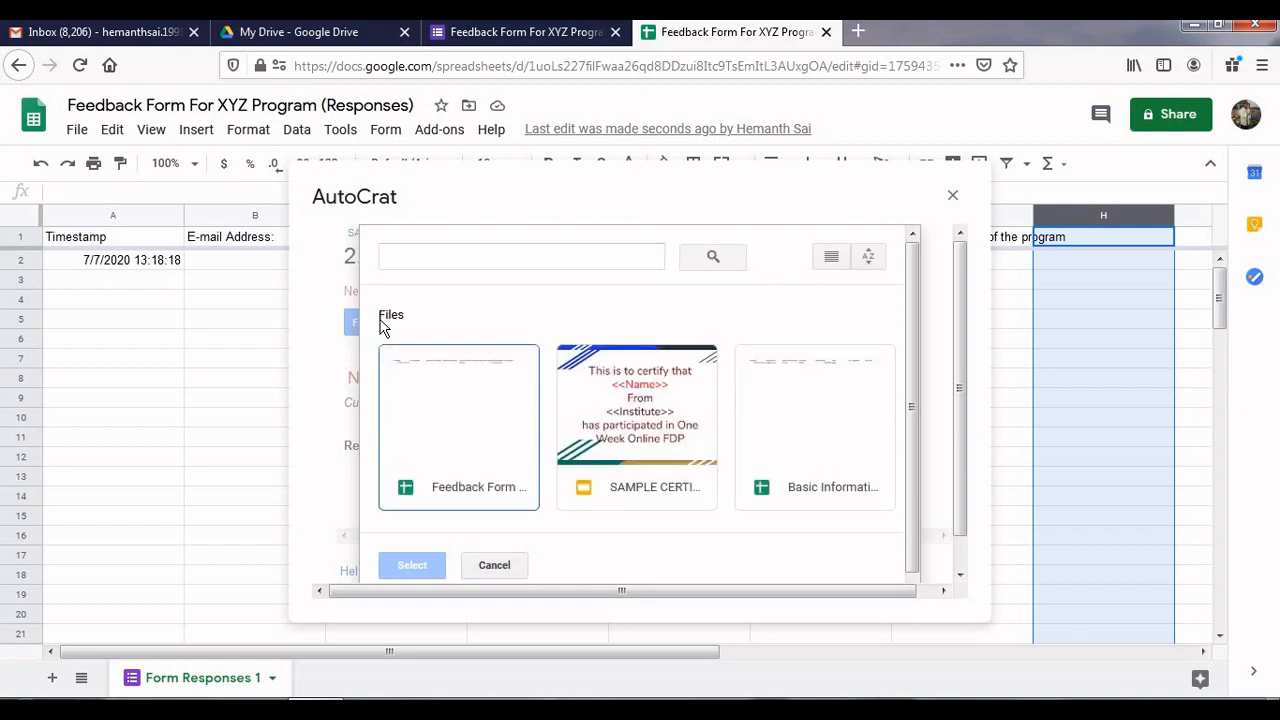
double_click(631, 408)
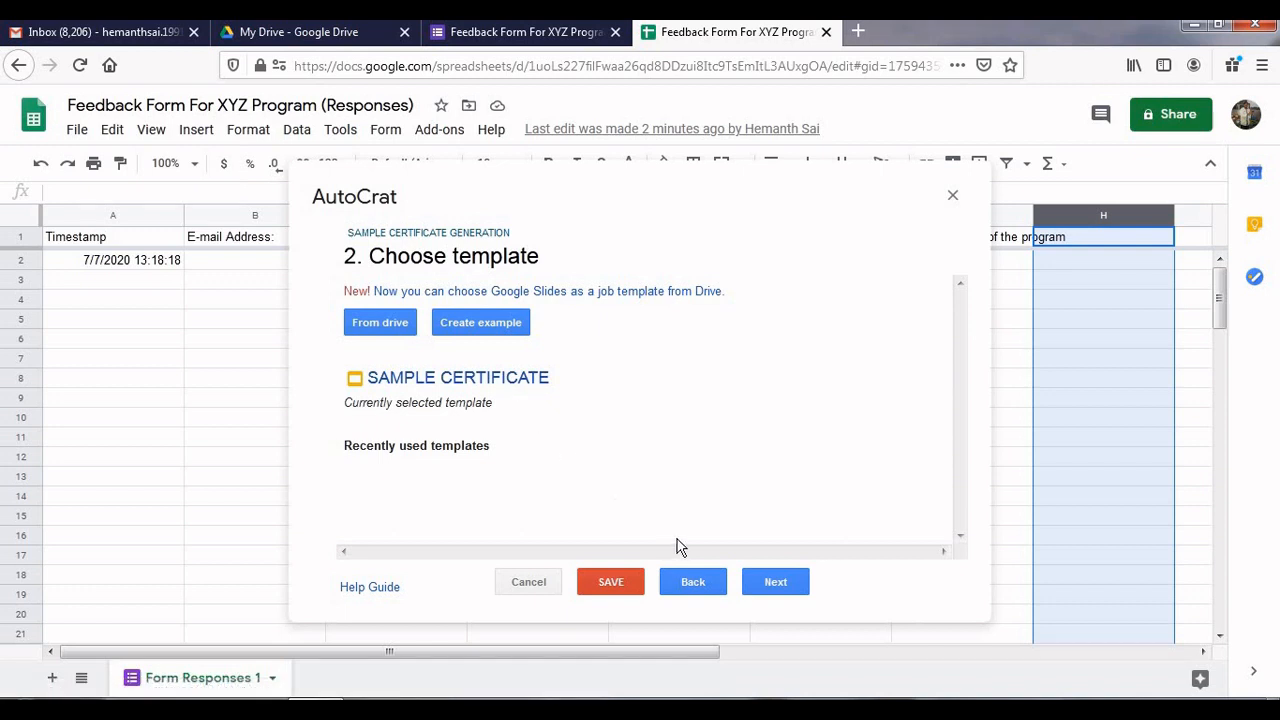
click(776, 585)
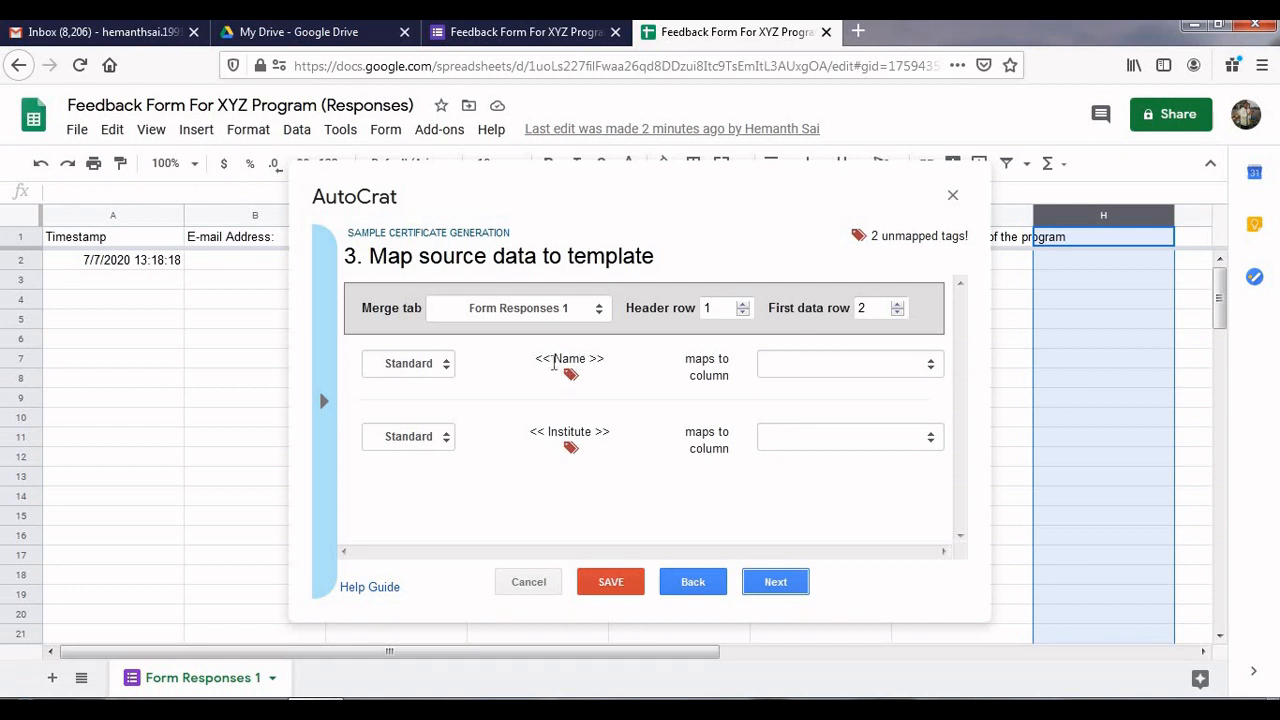
Map <<Name>> to 'Name of the Participant:' and <<Institute>> to 'Organization/Institute:', then continue
click(553, 358)
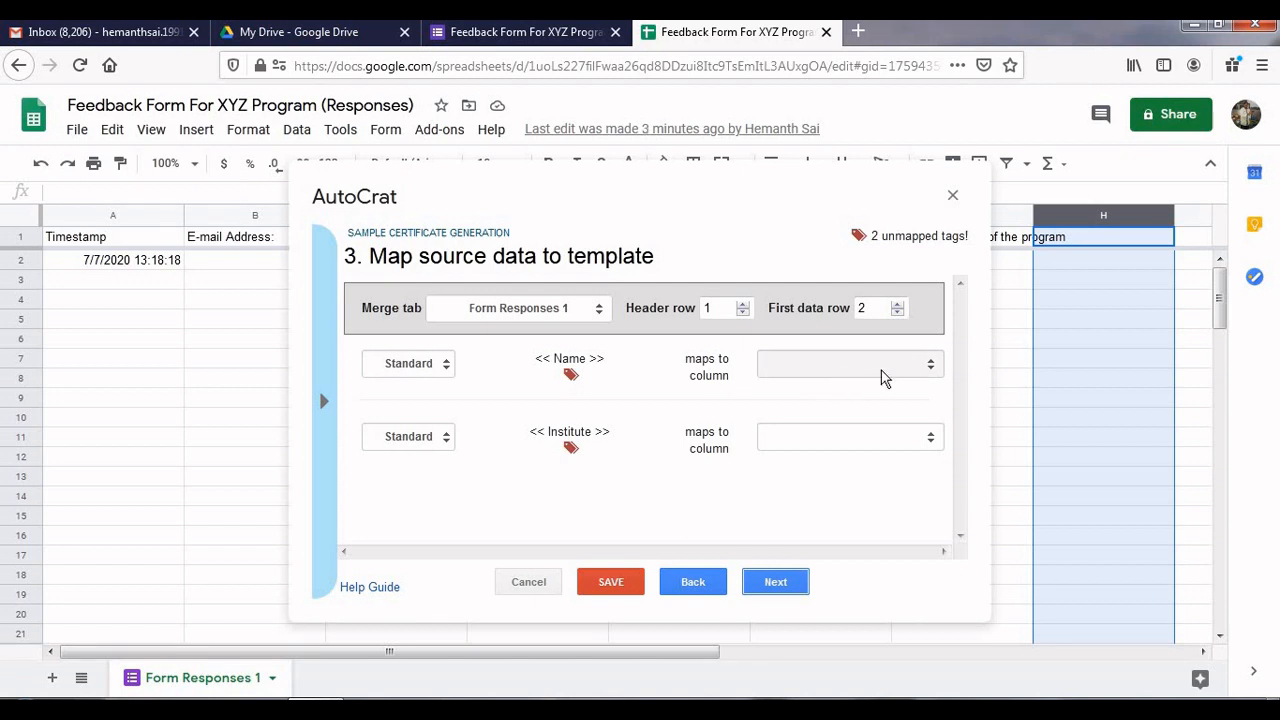
click(932, 368)
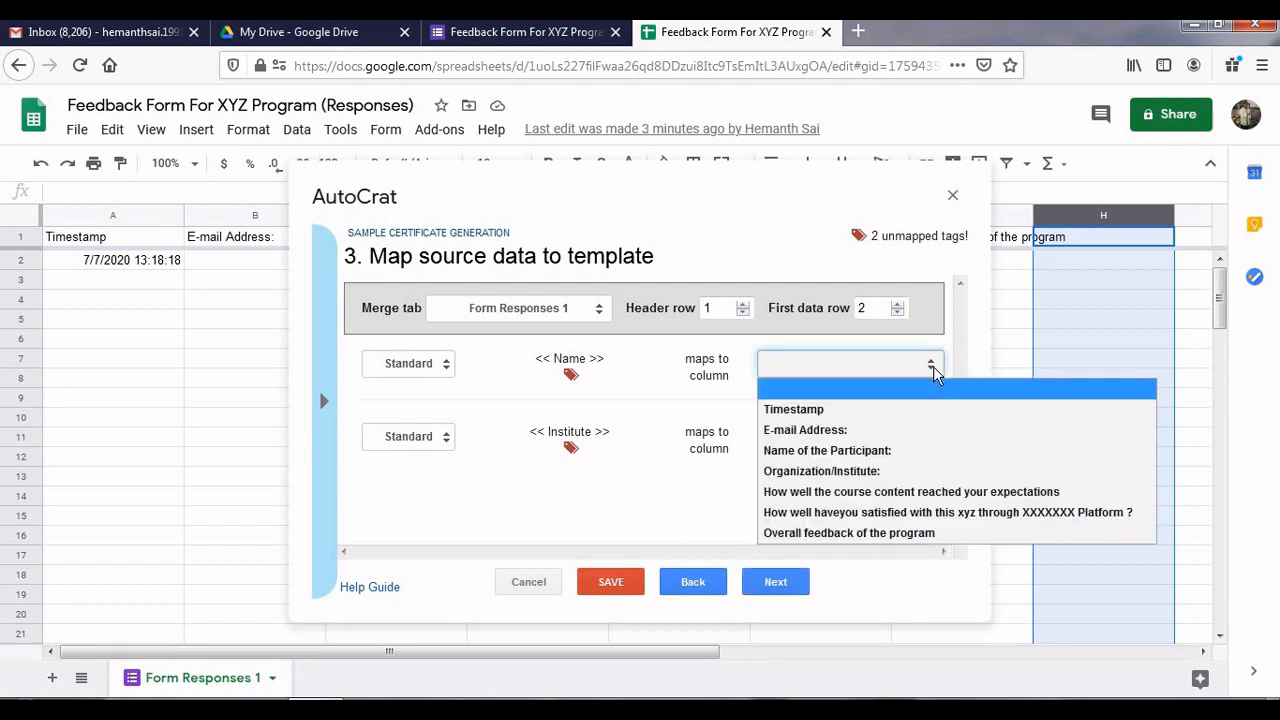
click(889, 453)
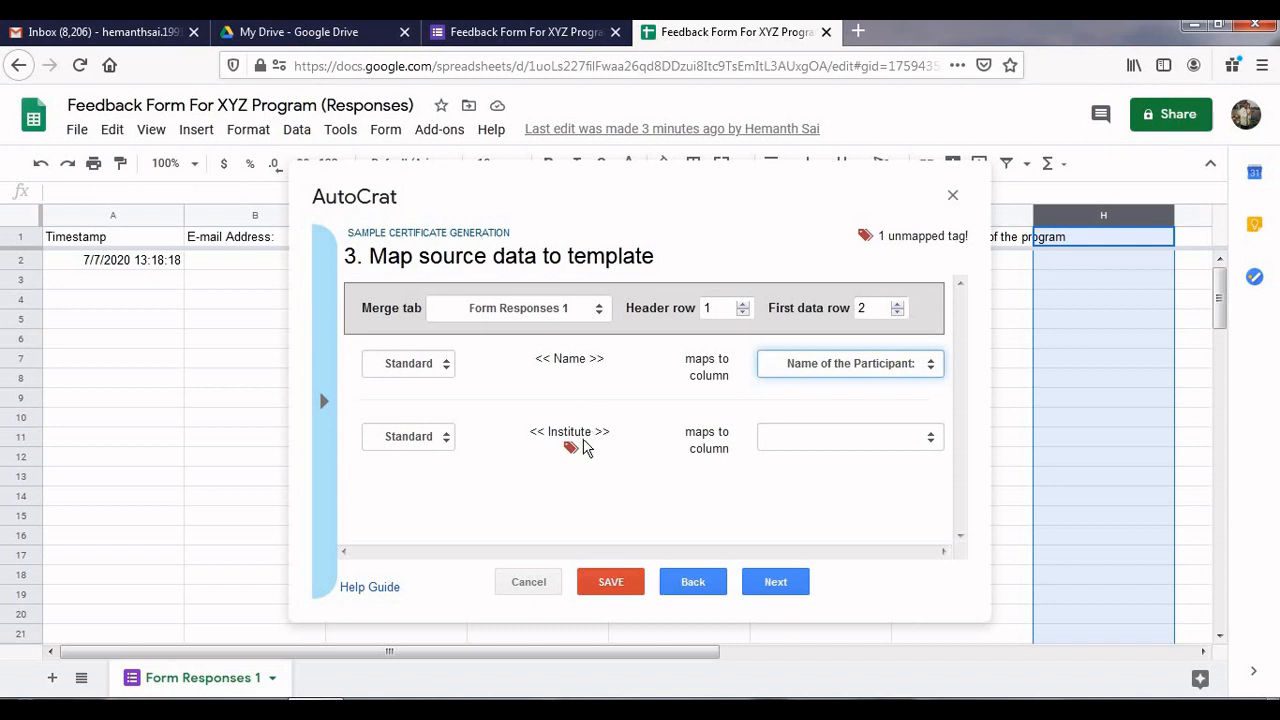
click(932, 440)
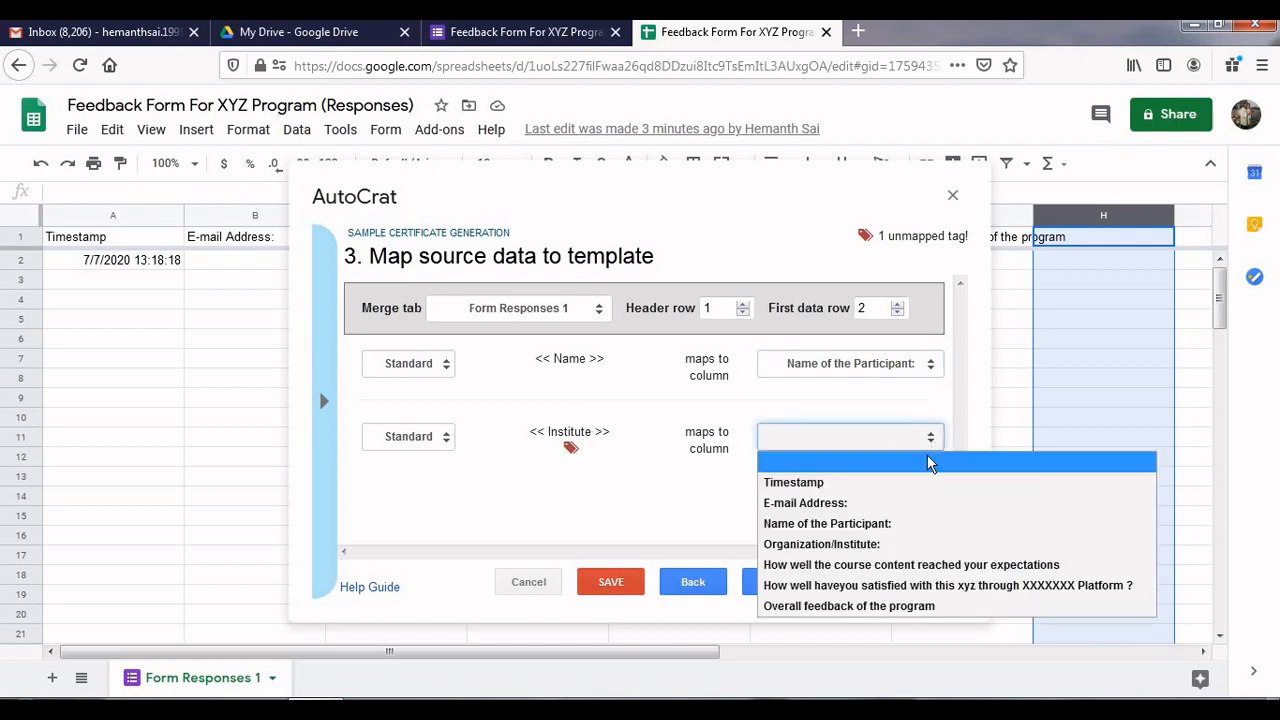
click(889, 548)
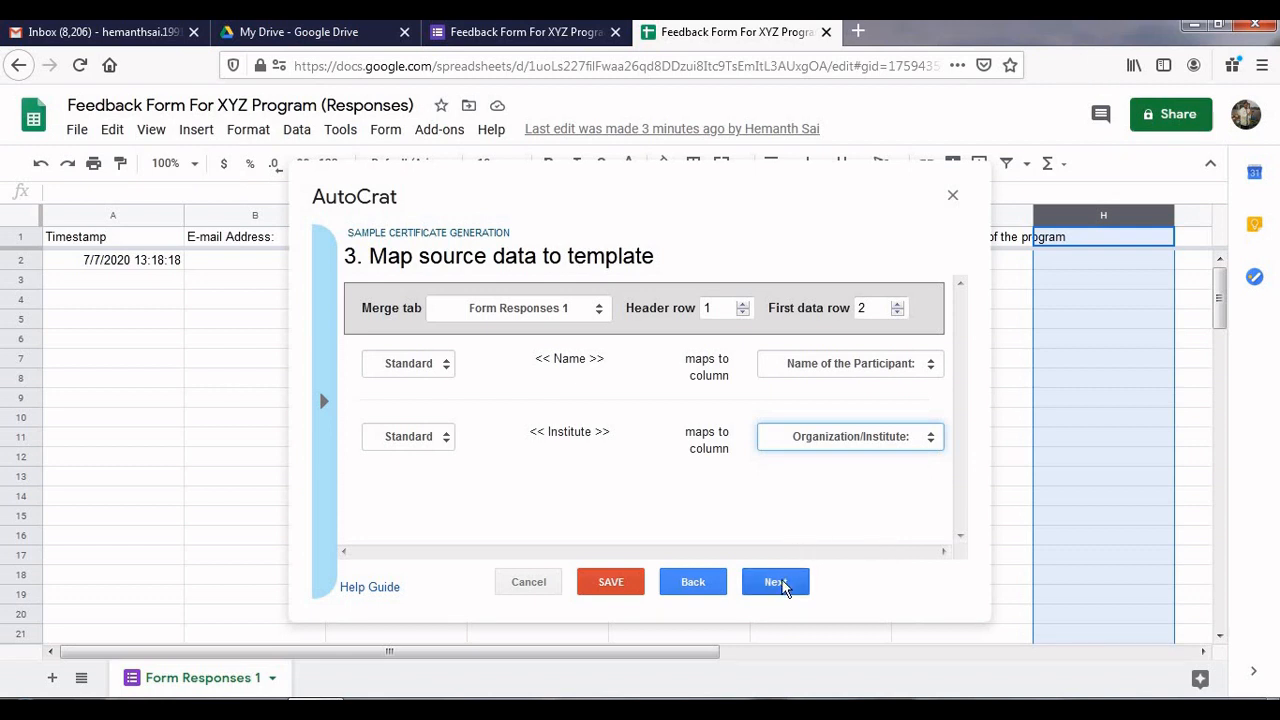
click(783, 588)
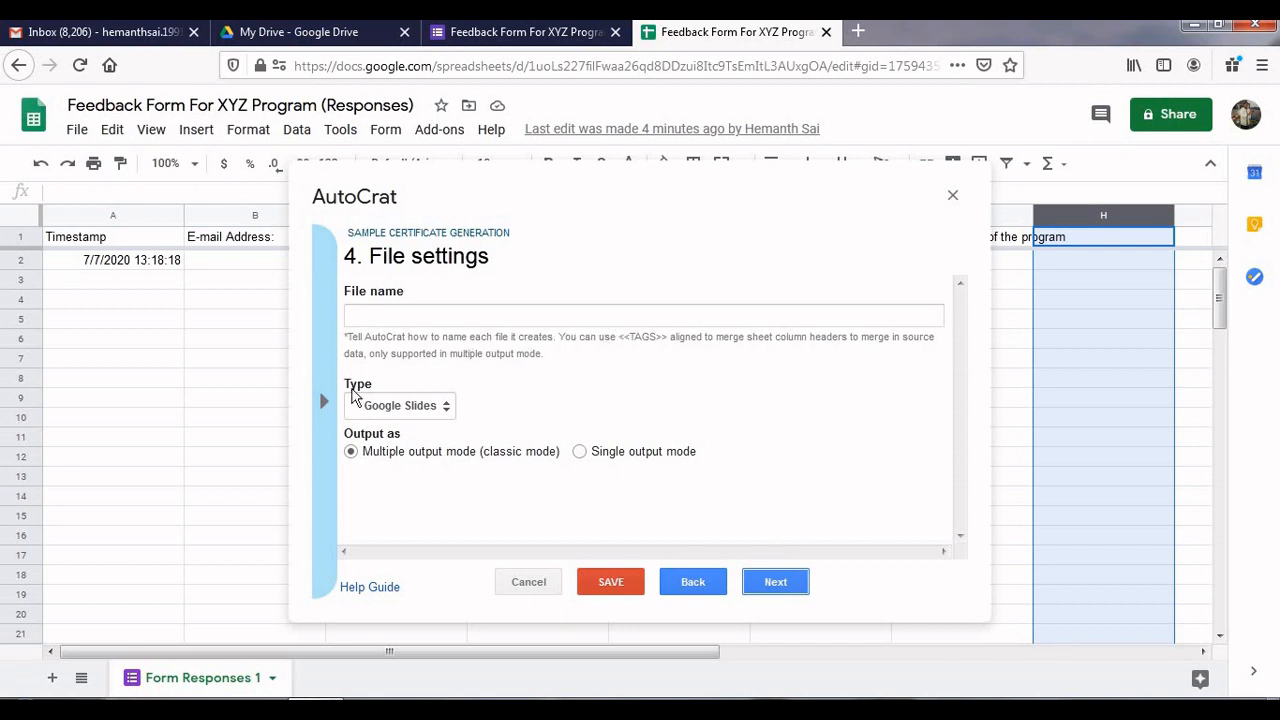
Copy the <<Name of the Participant:>> tag from the tag drawer and focus the file name field
click(323, 405)
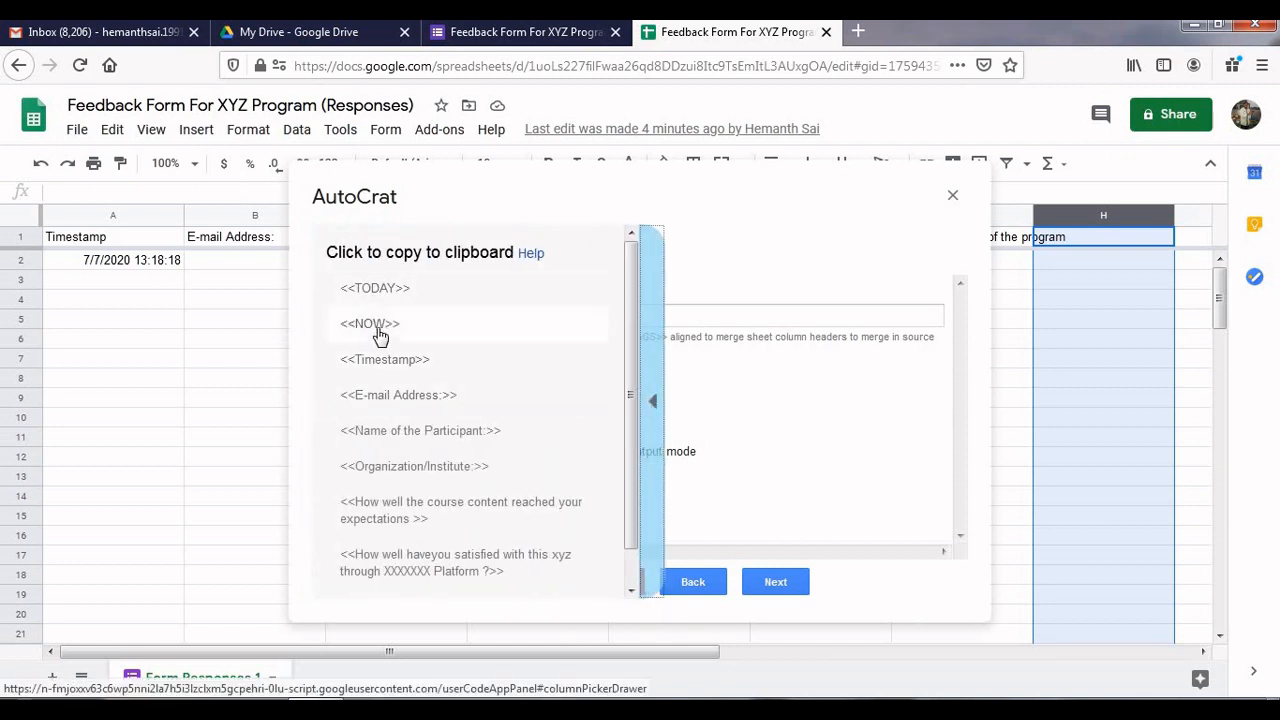
click(411, 432)
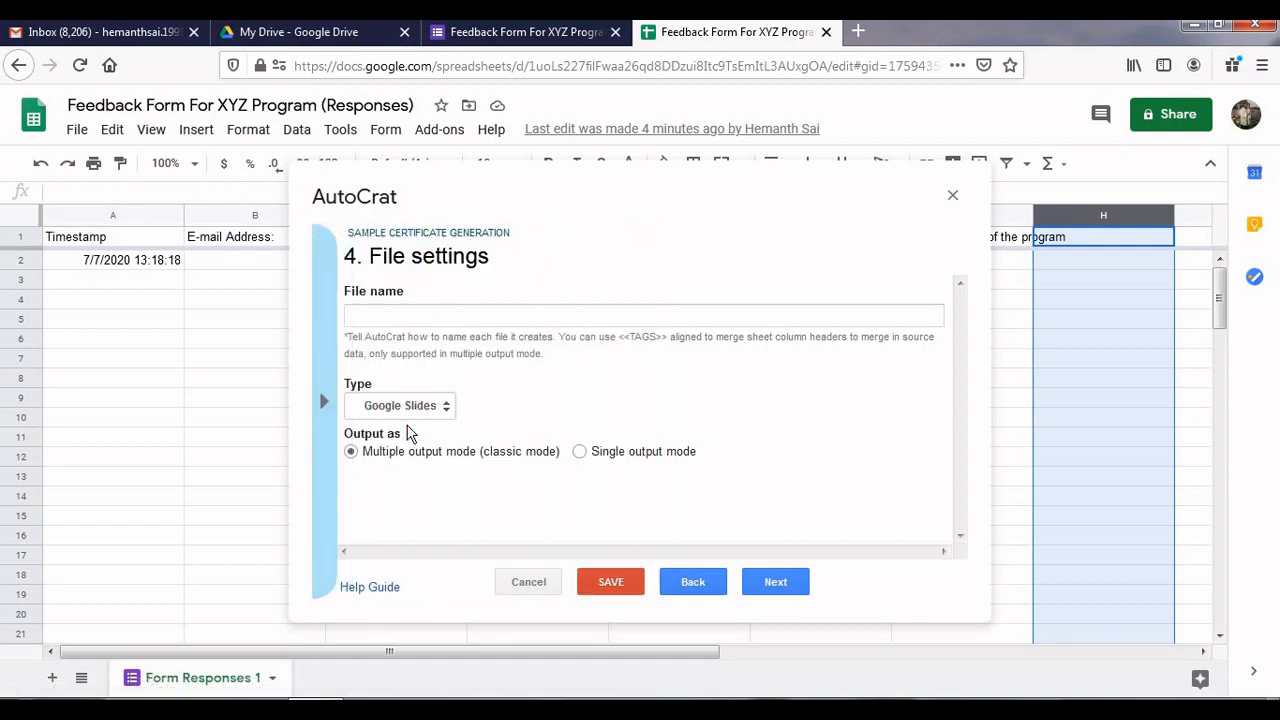
click(416, 316)
Name output files '<<Name of the Participant:>> FDP CERTIFICATE' and set the file type to PDF
right_click(416, 316)
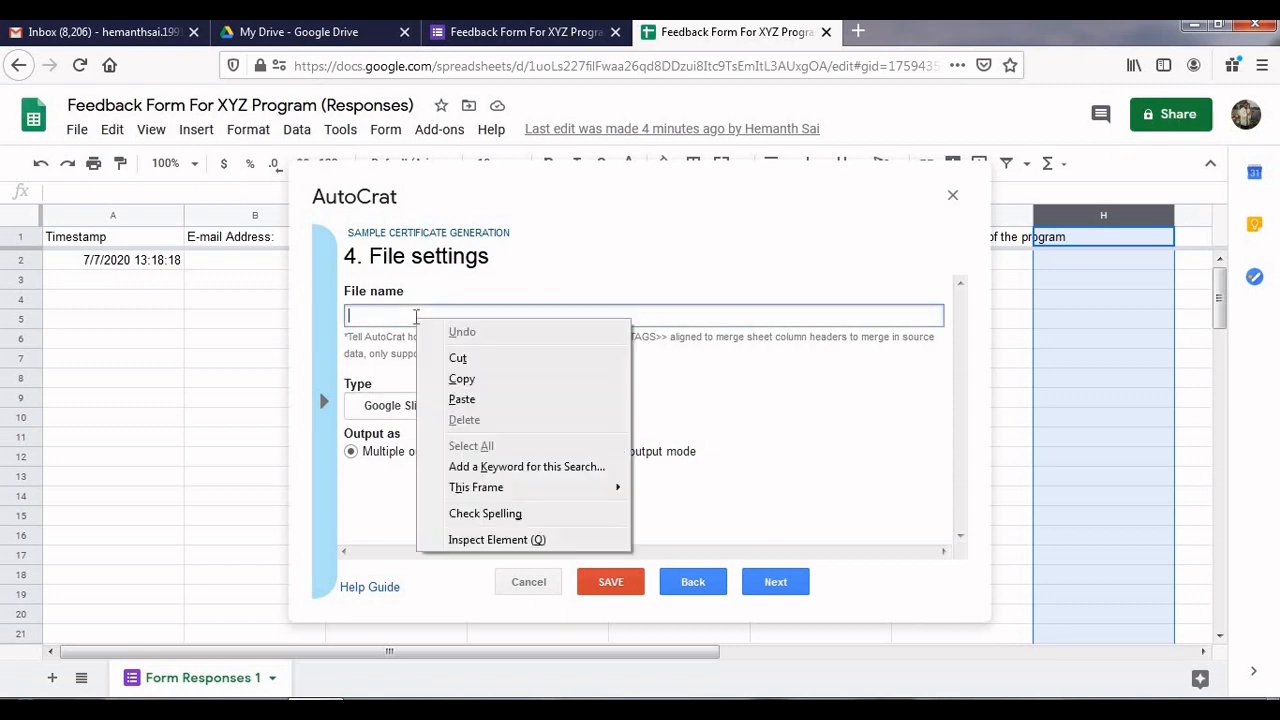
click(461, 400)
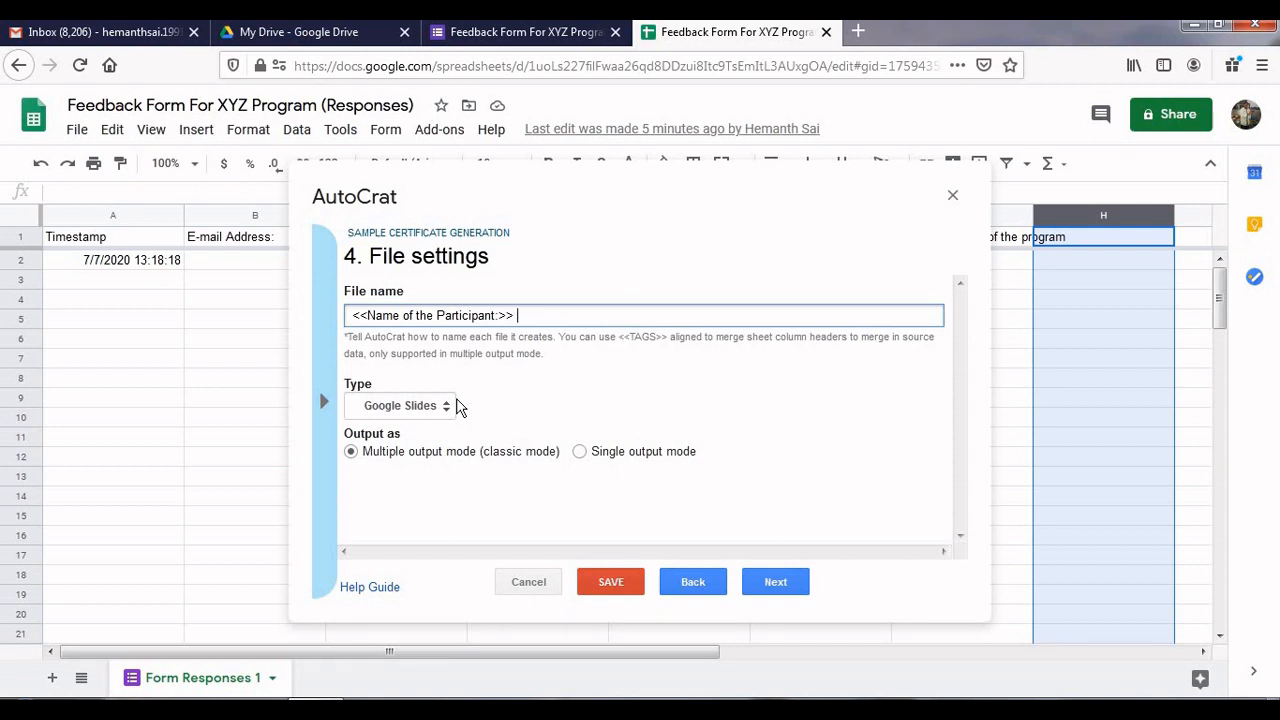
text(FDP CERTIFICATE)
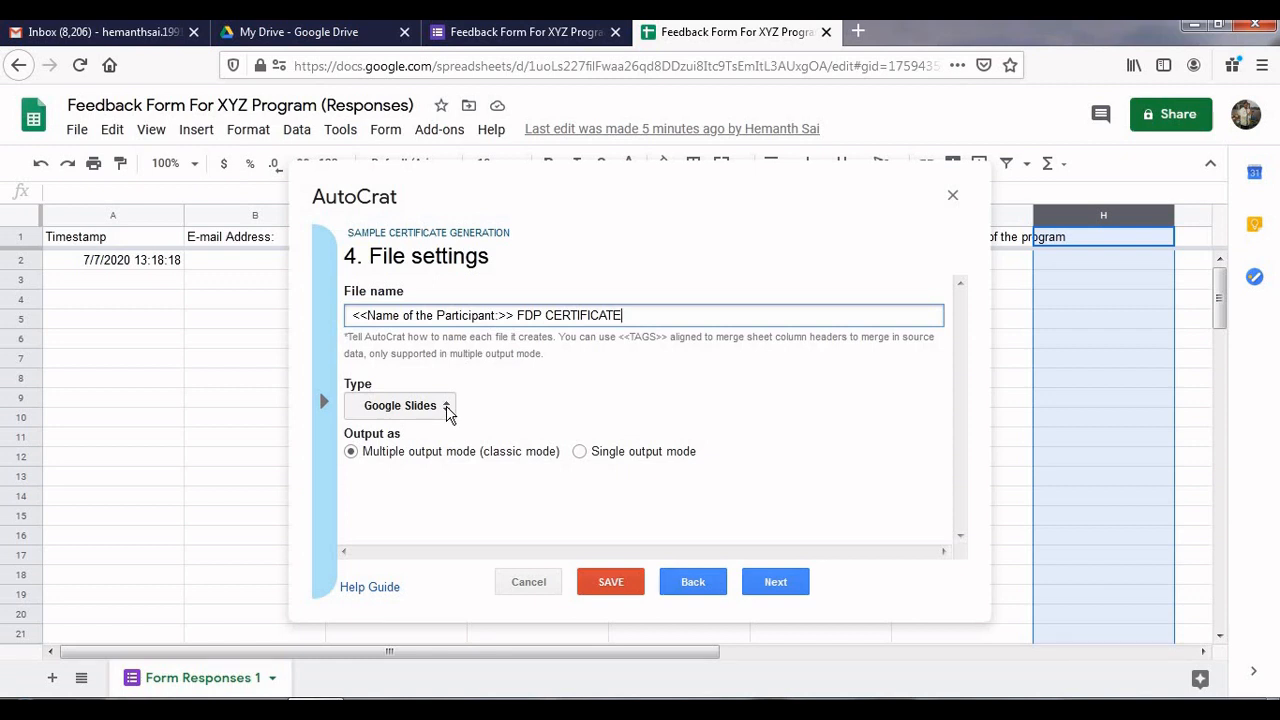
click(446, 410)
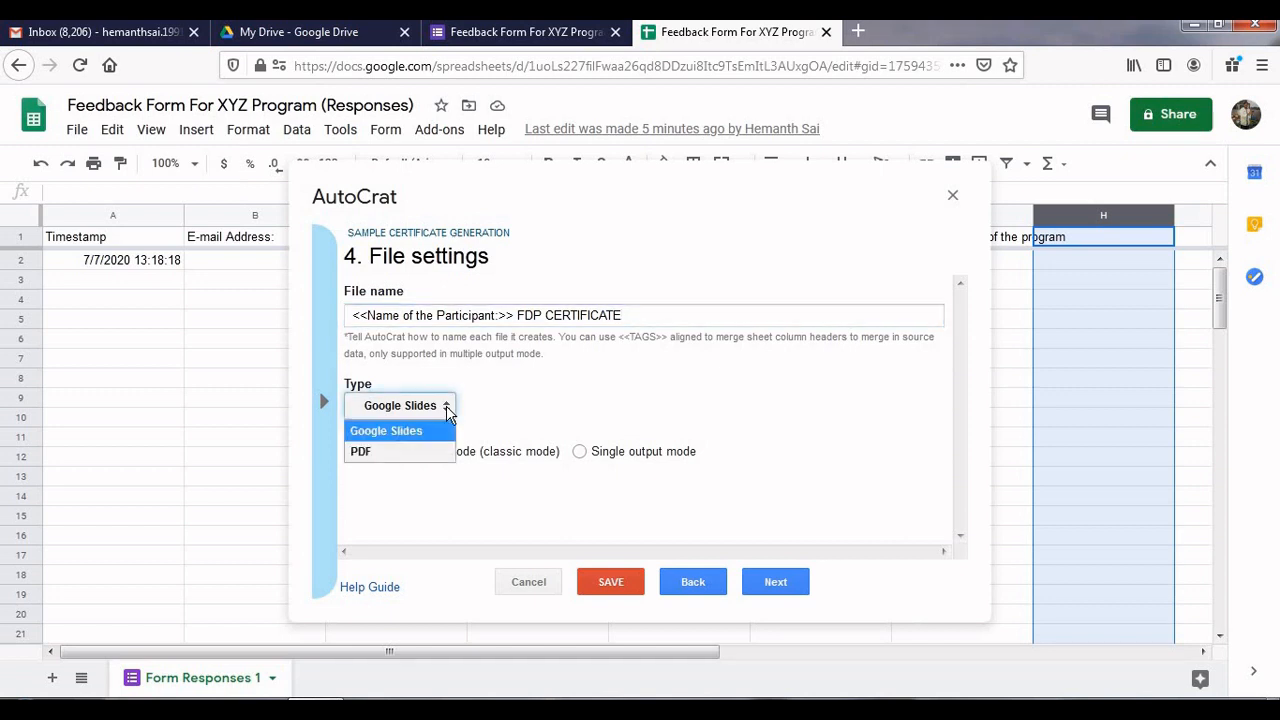
click(424, 456)
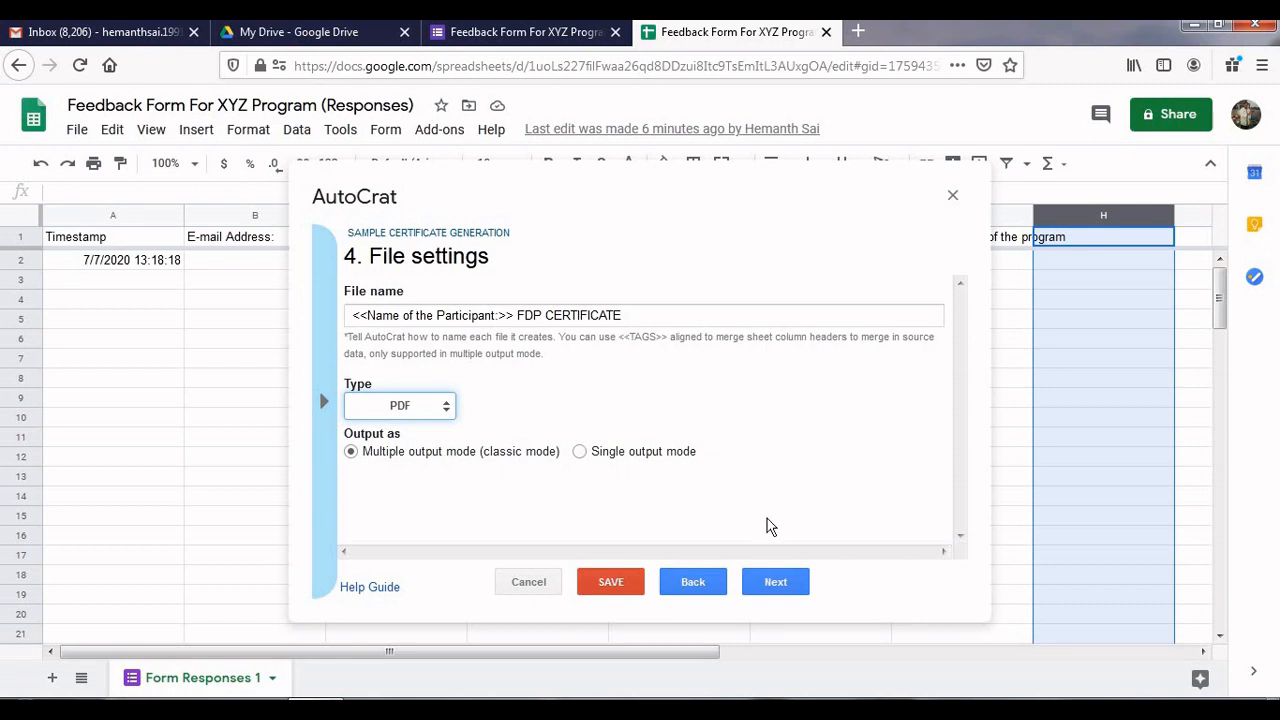
click(776, 583)
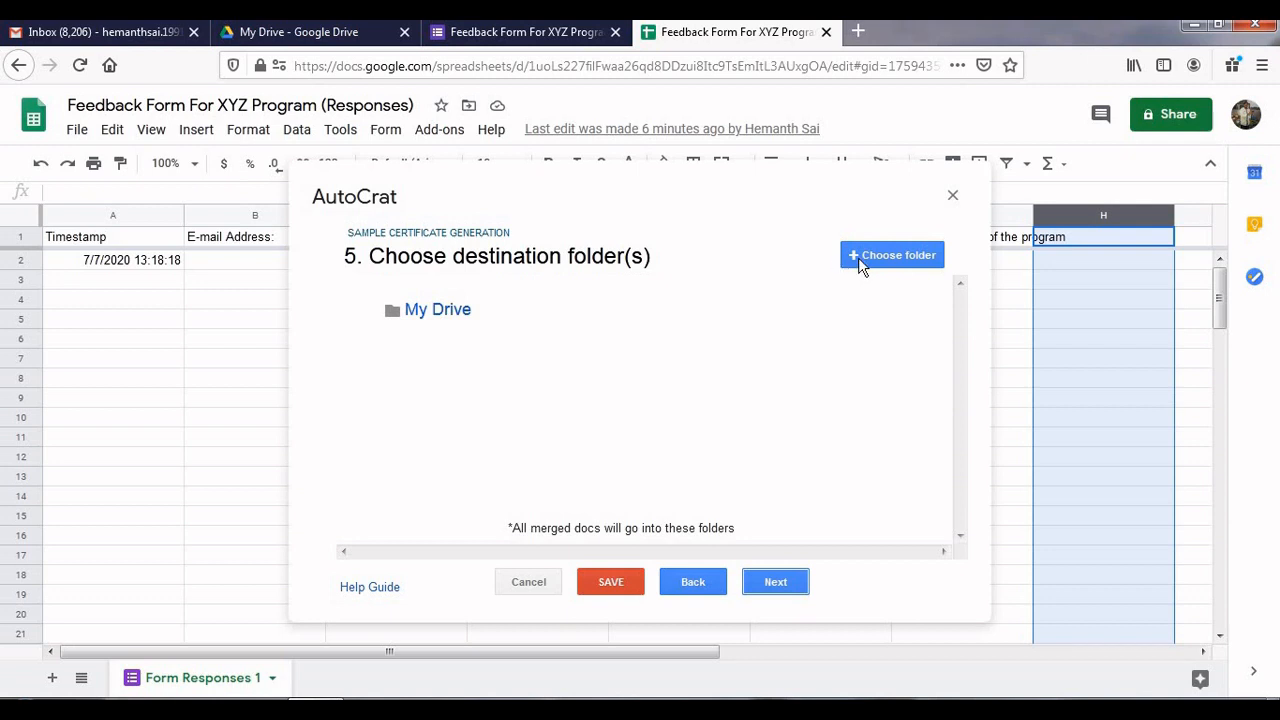
Switch to the My Drive page in Google Drive
mouse_move(810, 320)
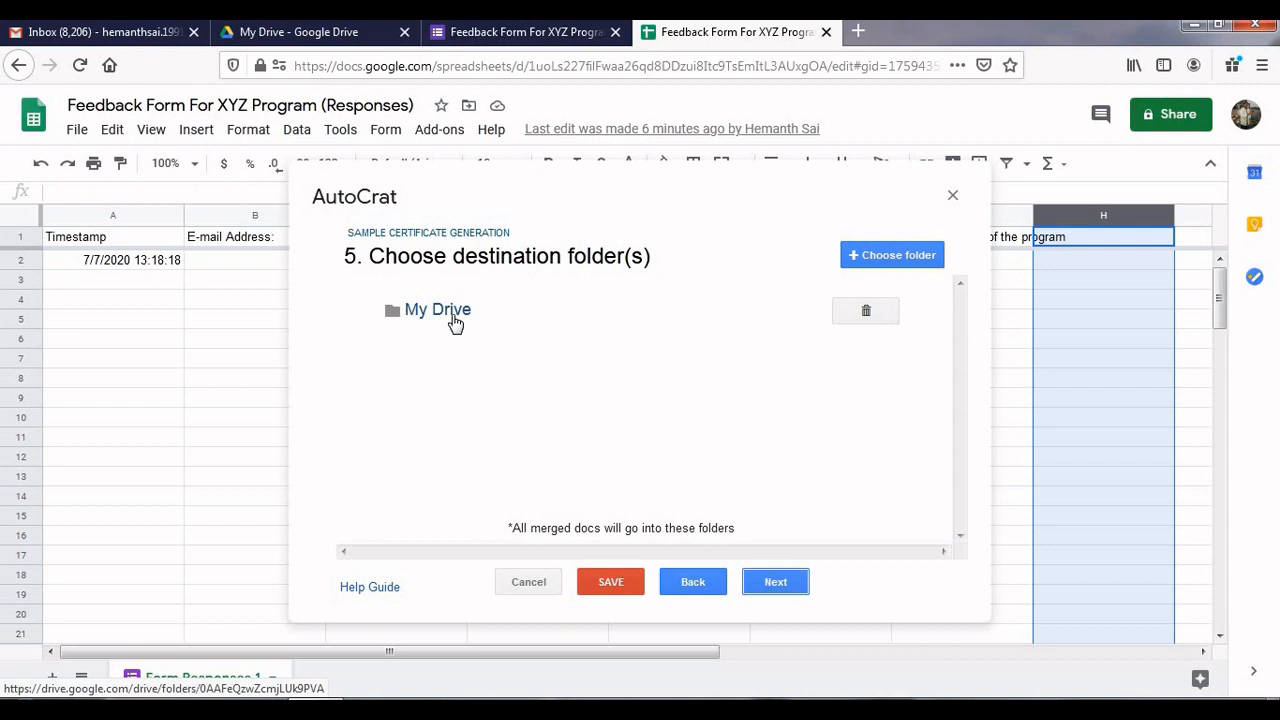
click(347, 36)
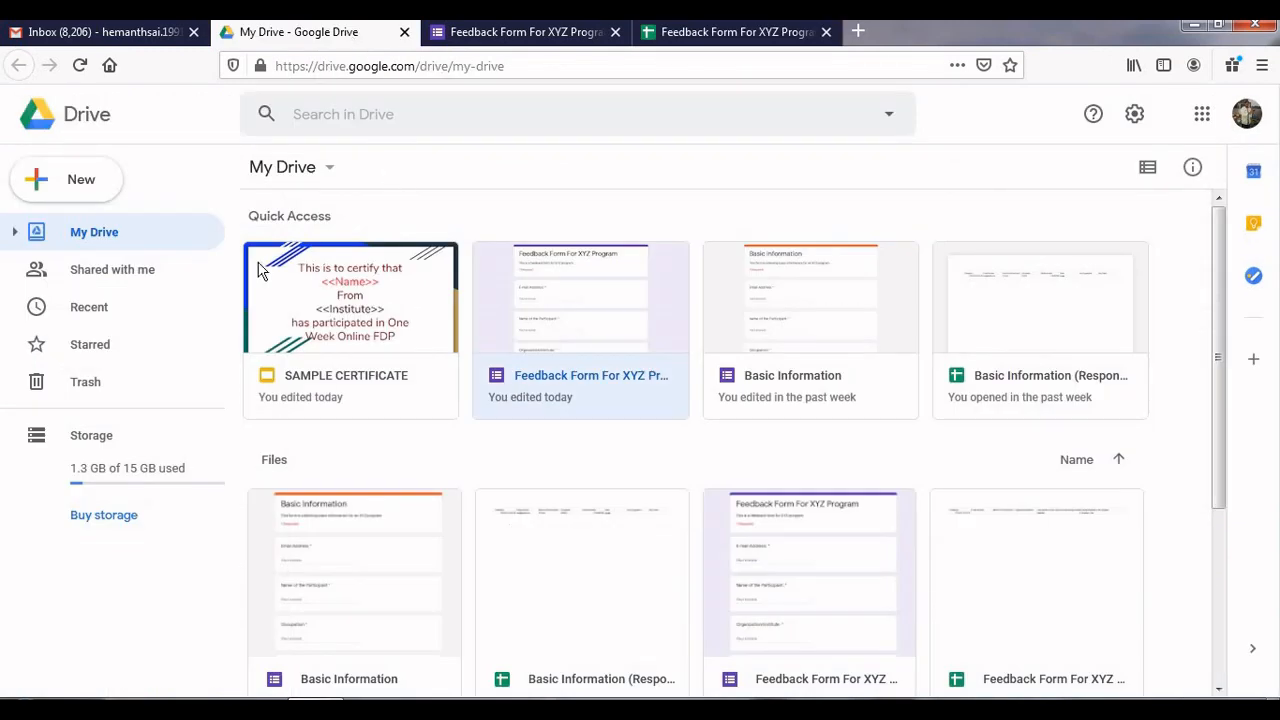
Create a new 'FDP CERTIFICATES' folder in My Drive, then go back to the responses spreadsheet
click(100, 200)
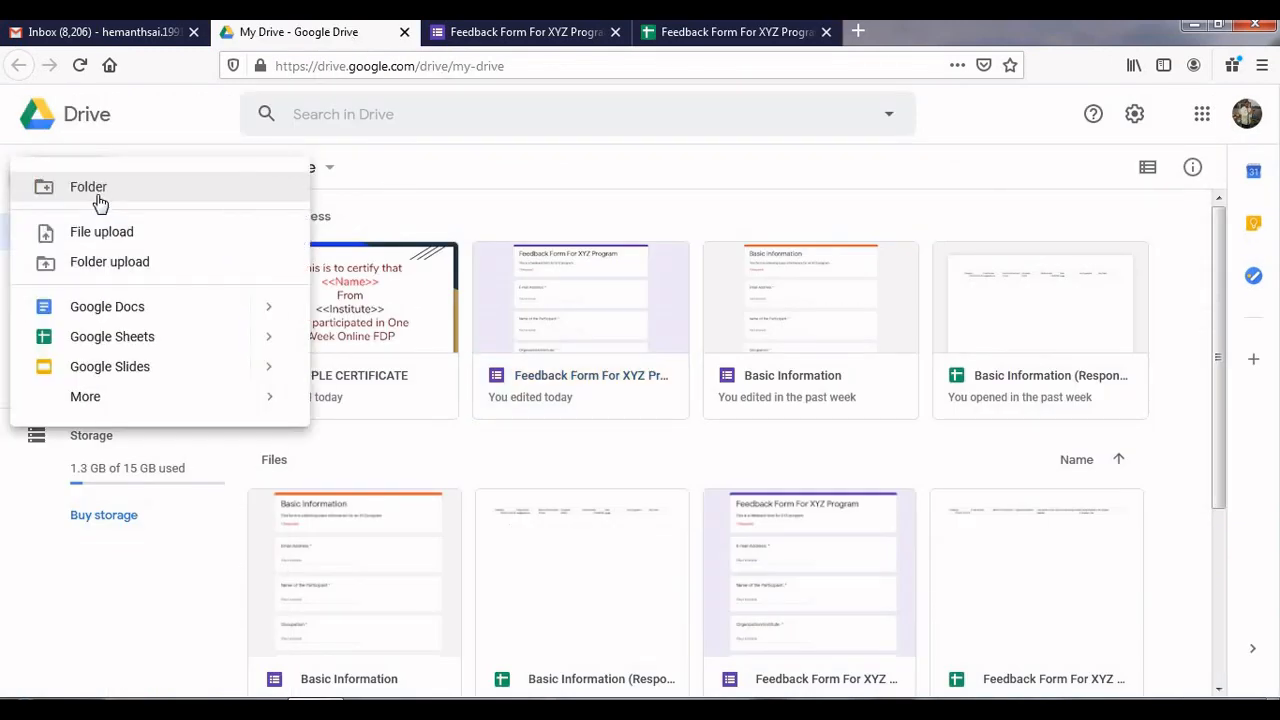
click(100, 190)
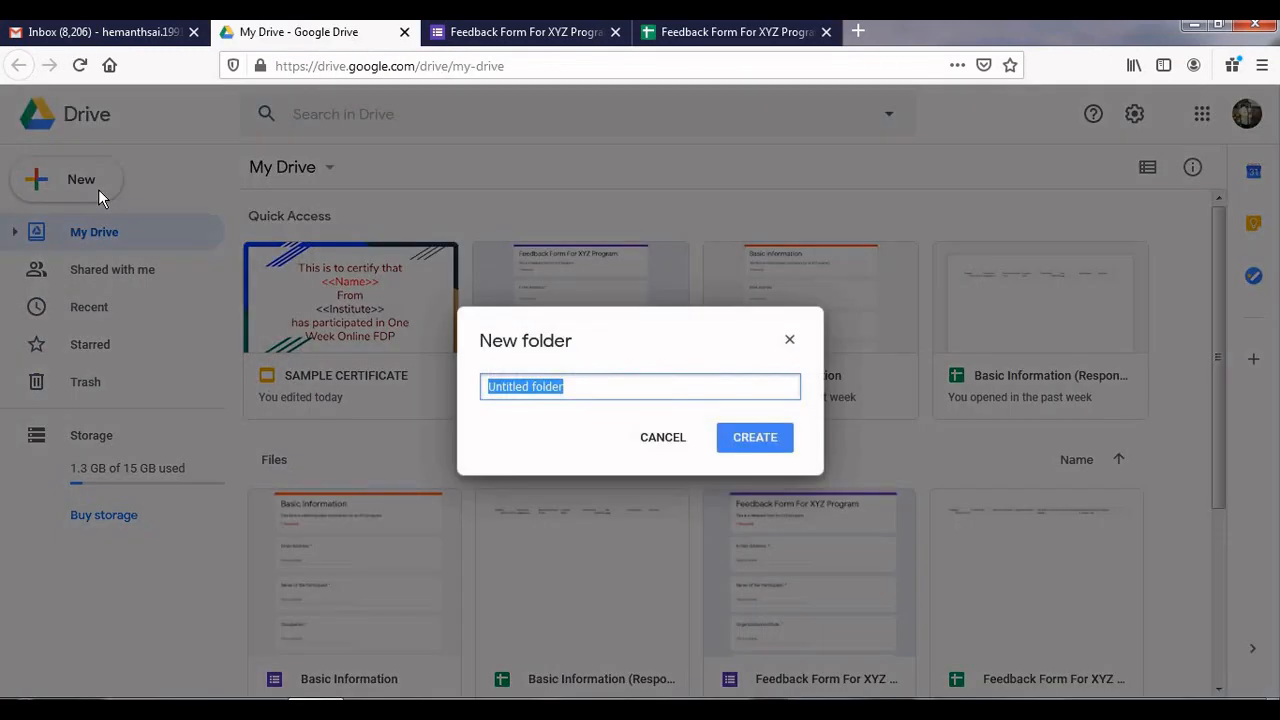
text(FDP C)
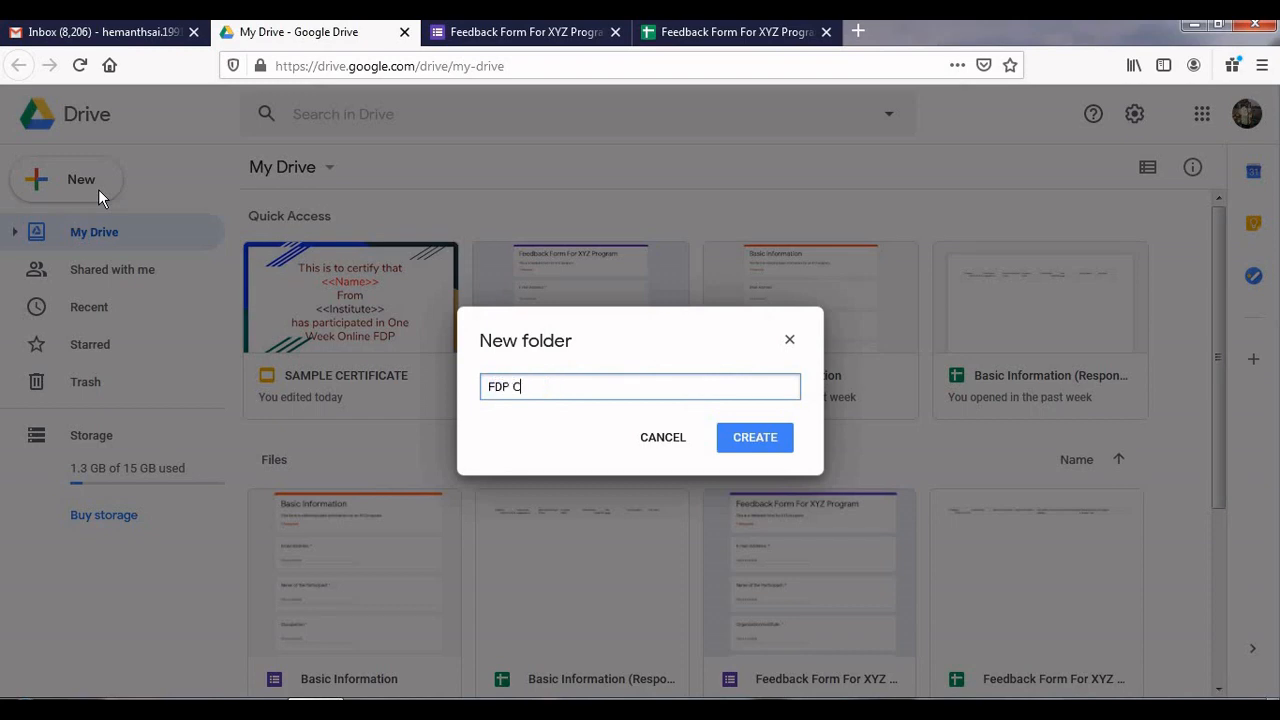
text(ERTIFICATES)
click(755, 438)
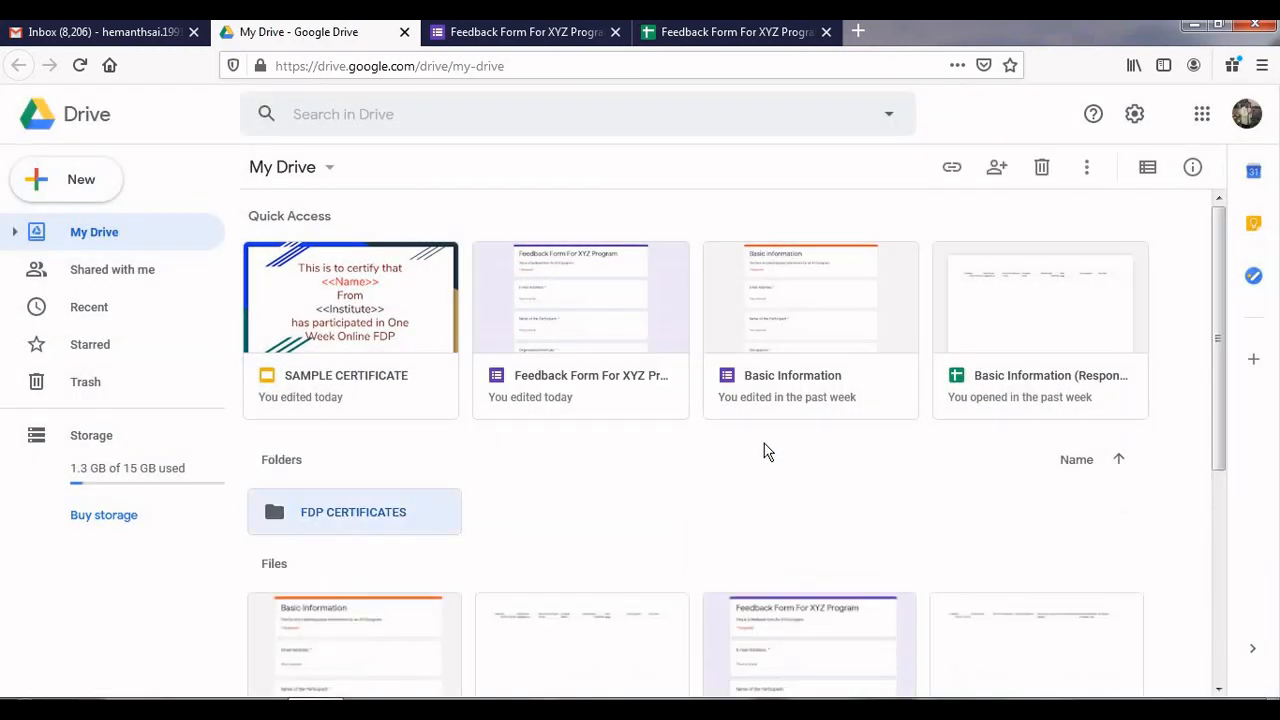
click(405, 515)
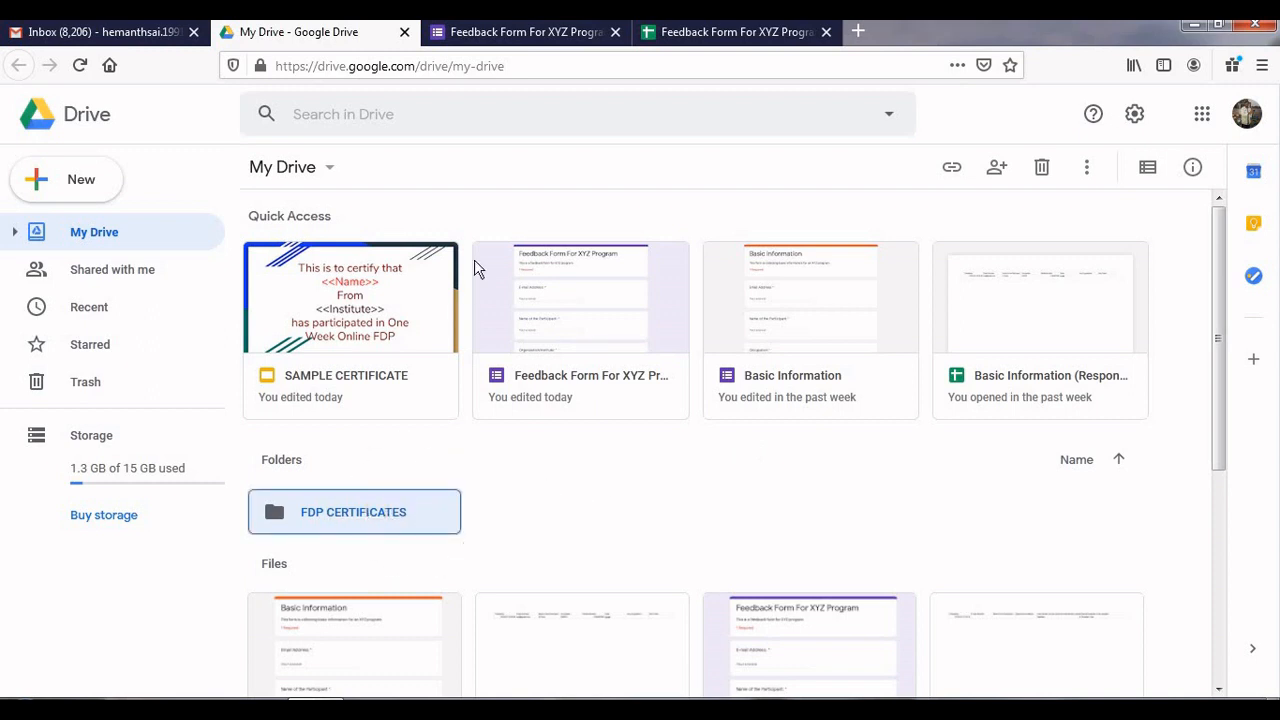
click(684, 35)
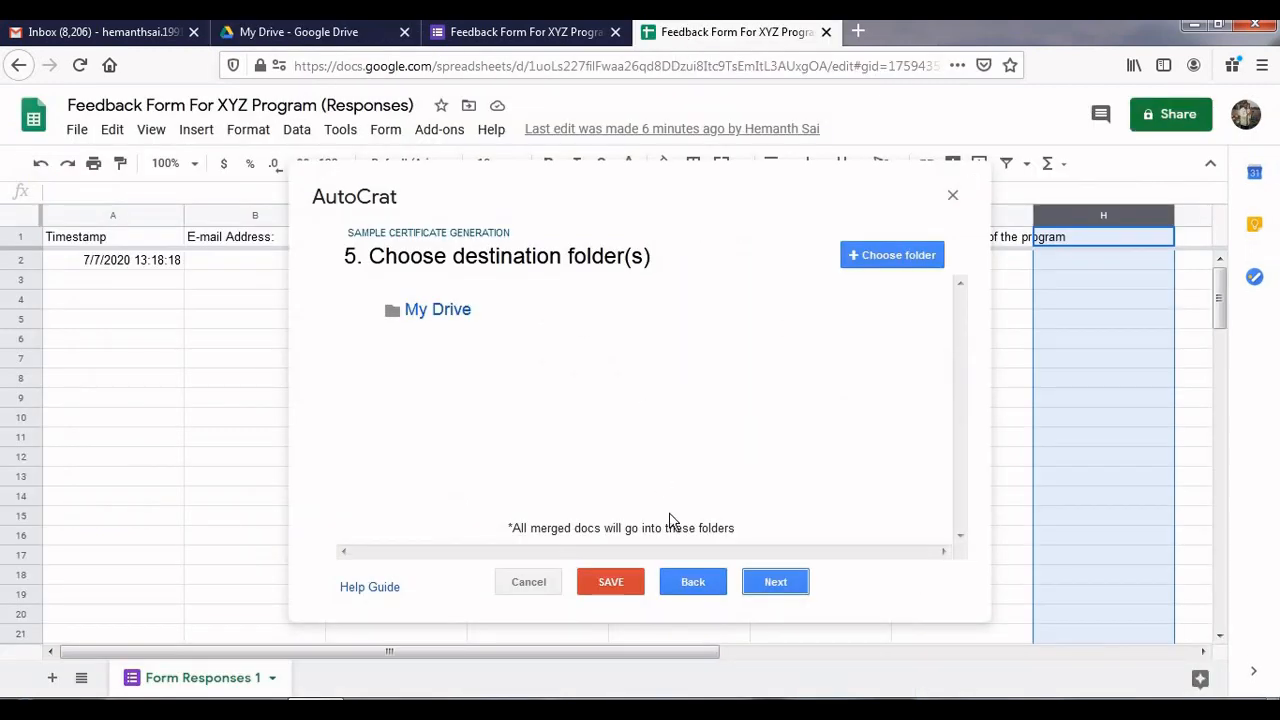
Select FDP CERTIFICATES in the folder picker as the certificates' destination folder
click(694, 582)
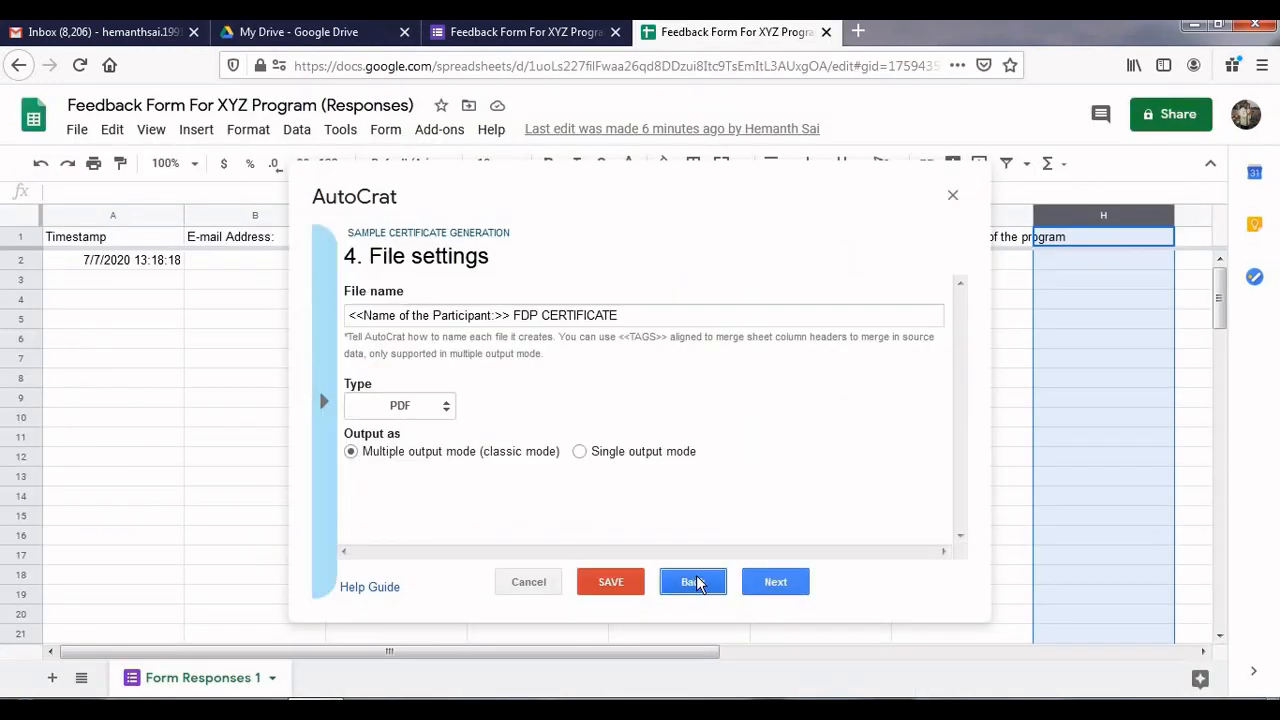
click(766, 582)
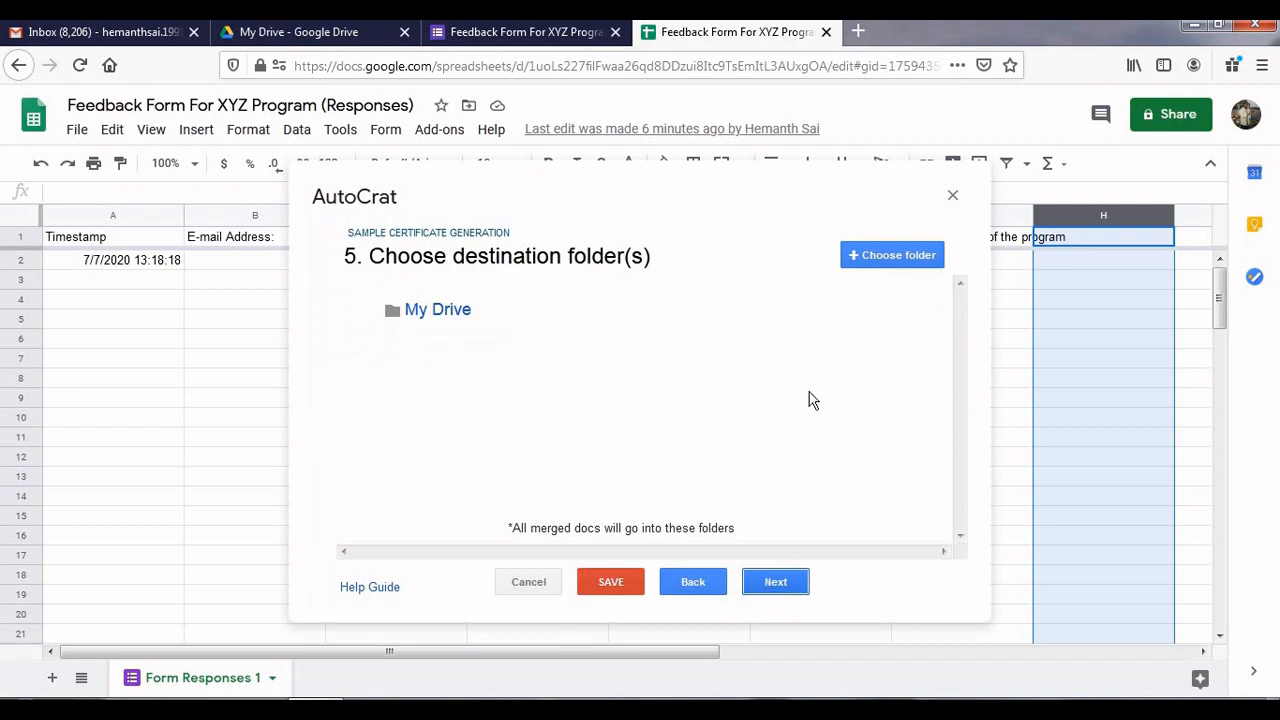
click(894, 254)
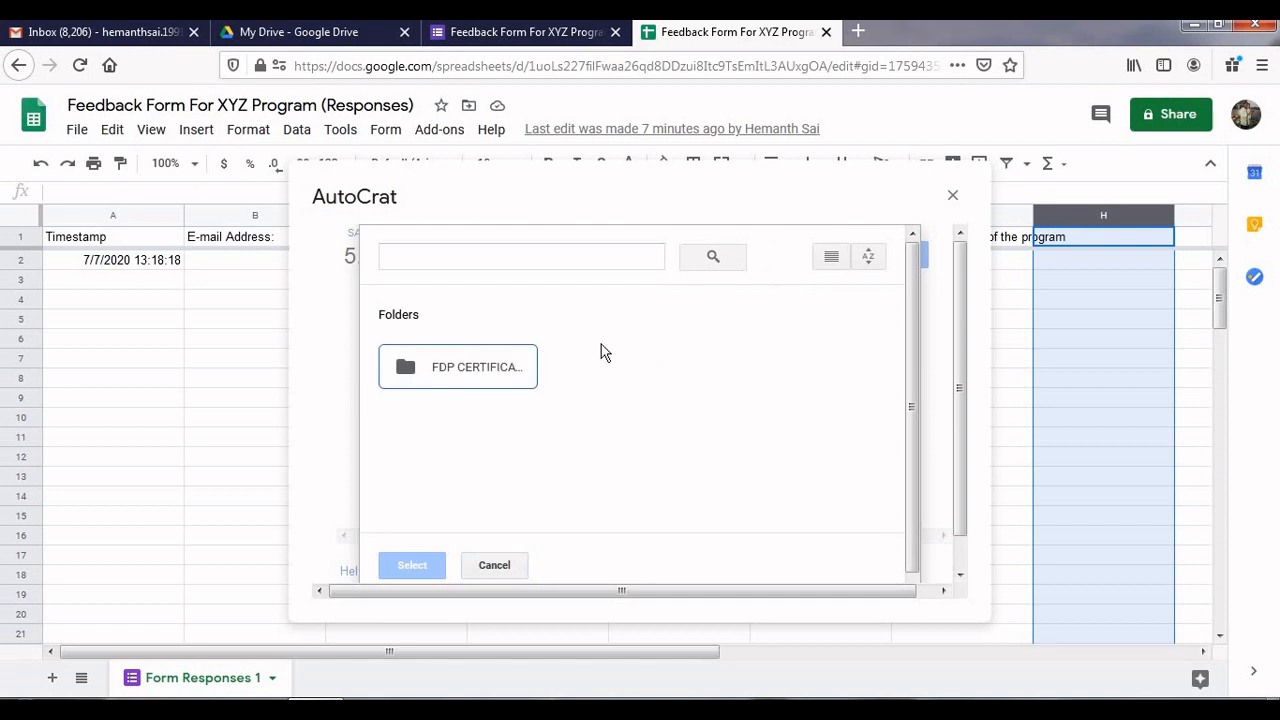
click(490, 375)
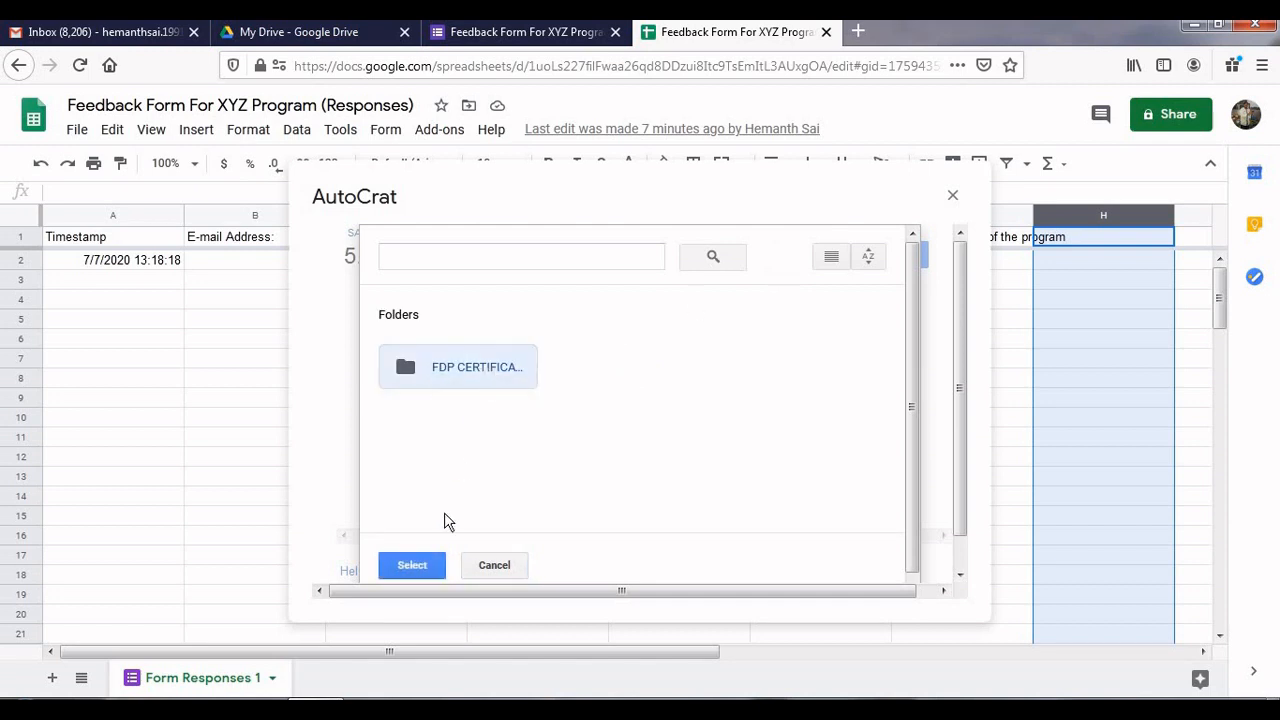
click(419, 561)
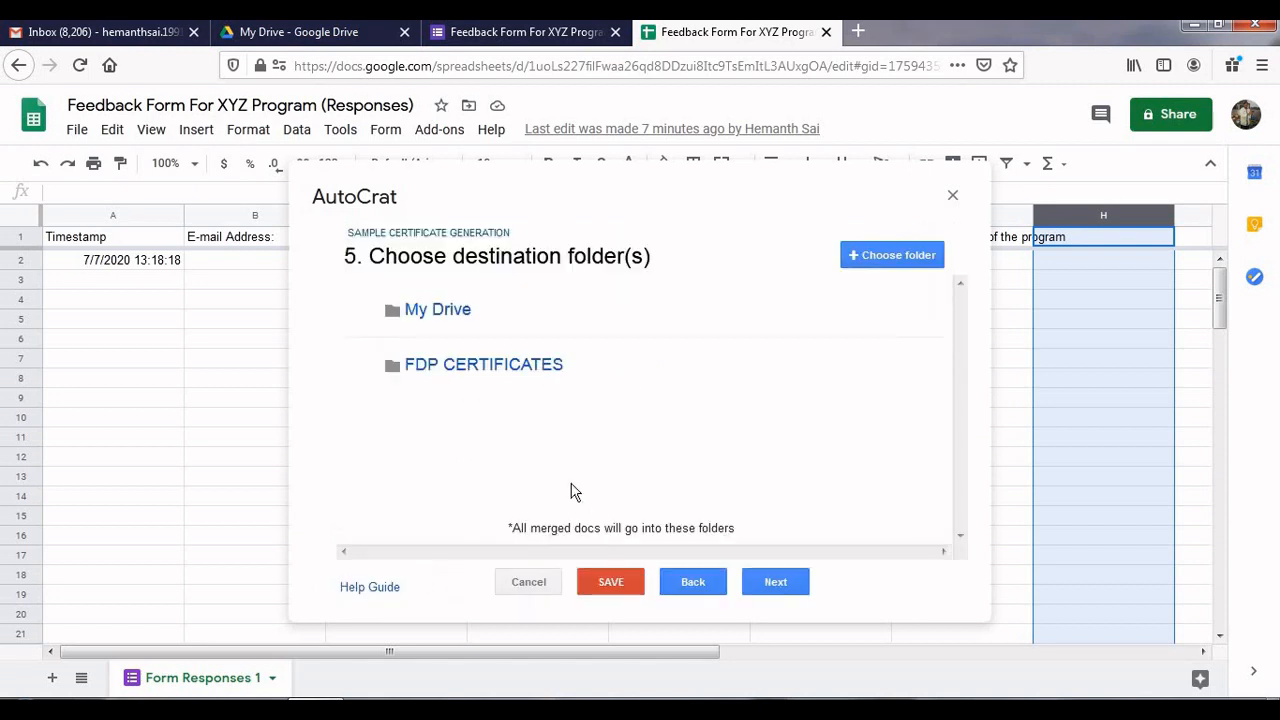
click(779, 582)
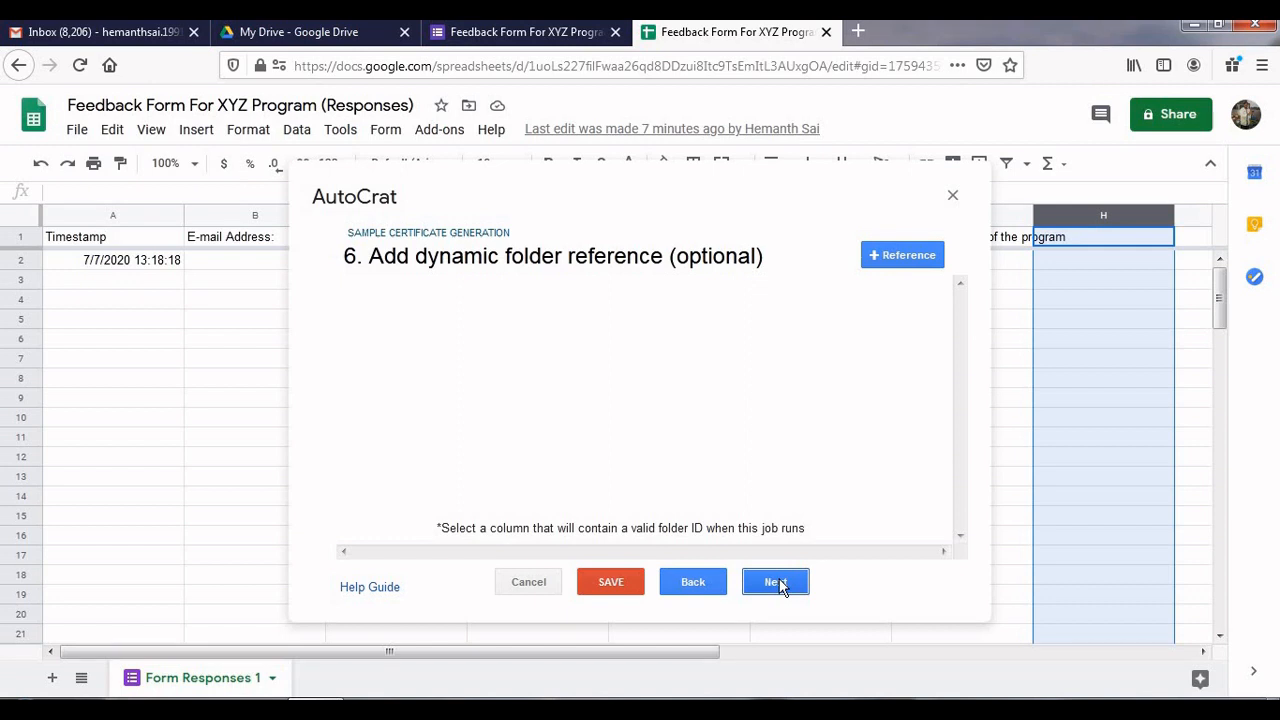
Skip past the dynamic folder reference and merge condition steps
click(779, 582)
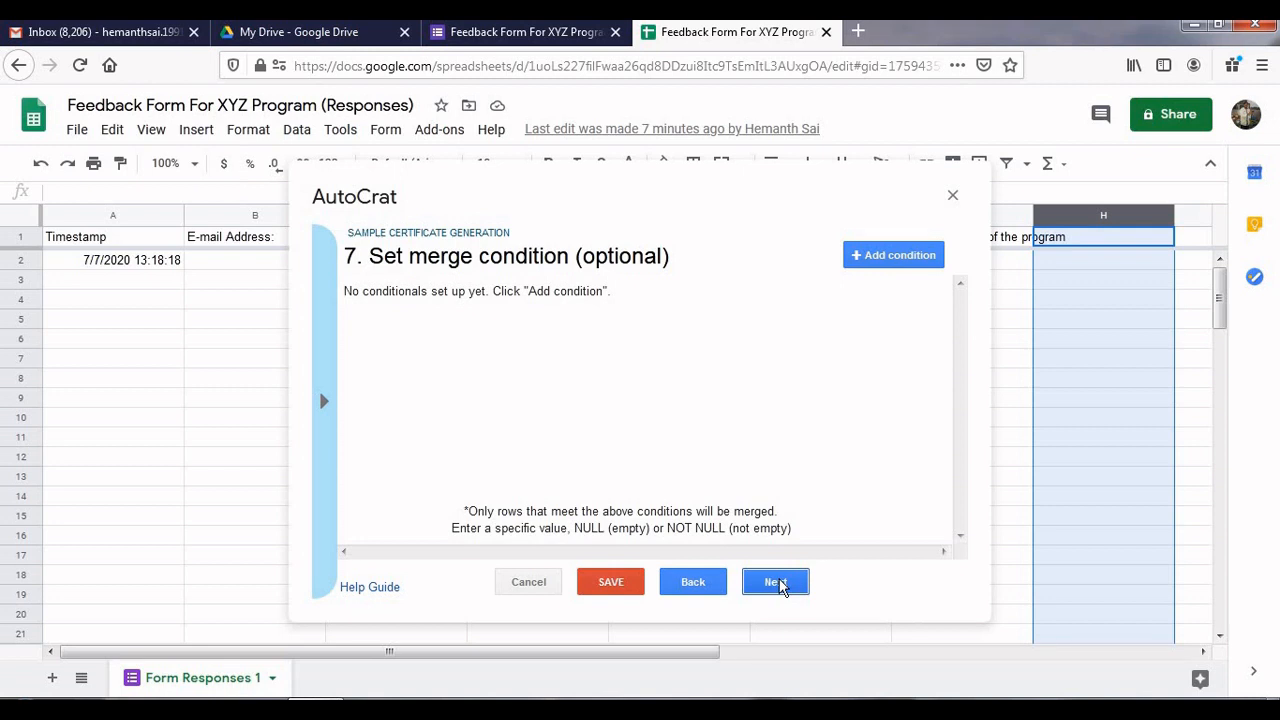
click(776, 583)
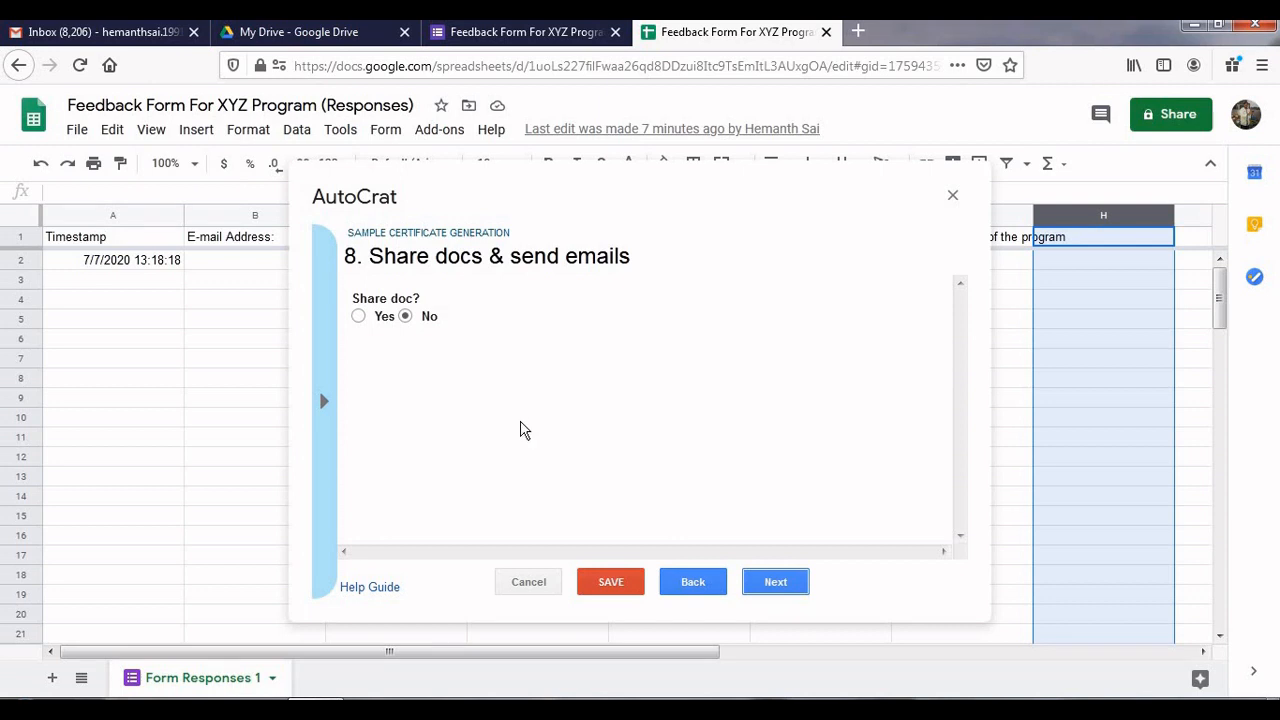
Set Share doc and the no-reply sender option to Yes, then bring up the recipient merge tags
click(358, 317)
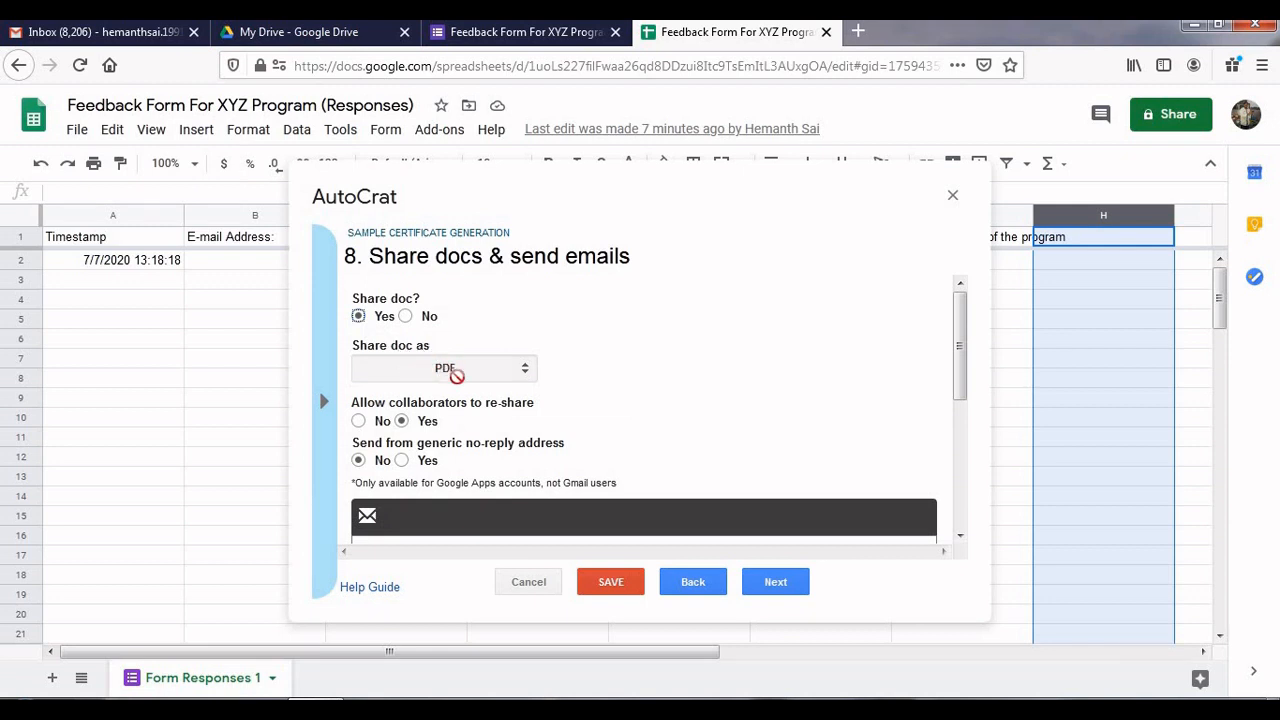
click(401, 460)
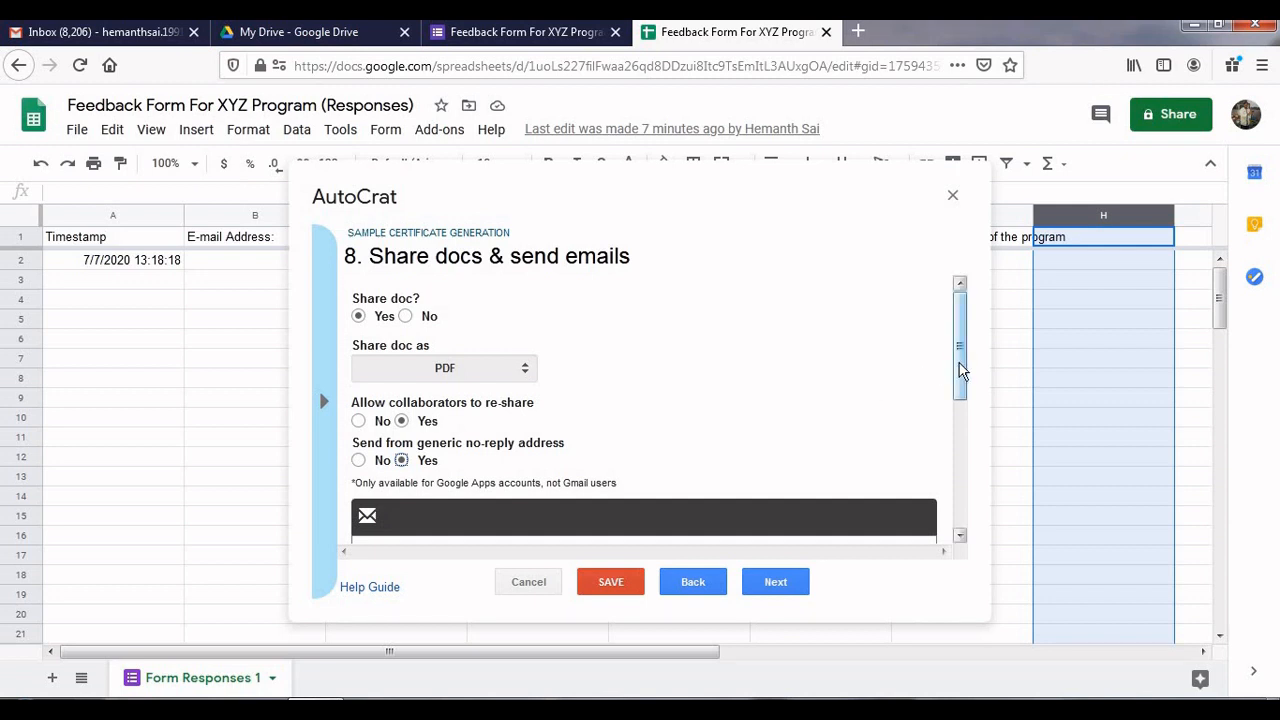
drag(959, 396, 965, 443)
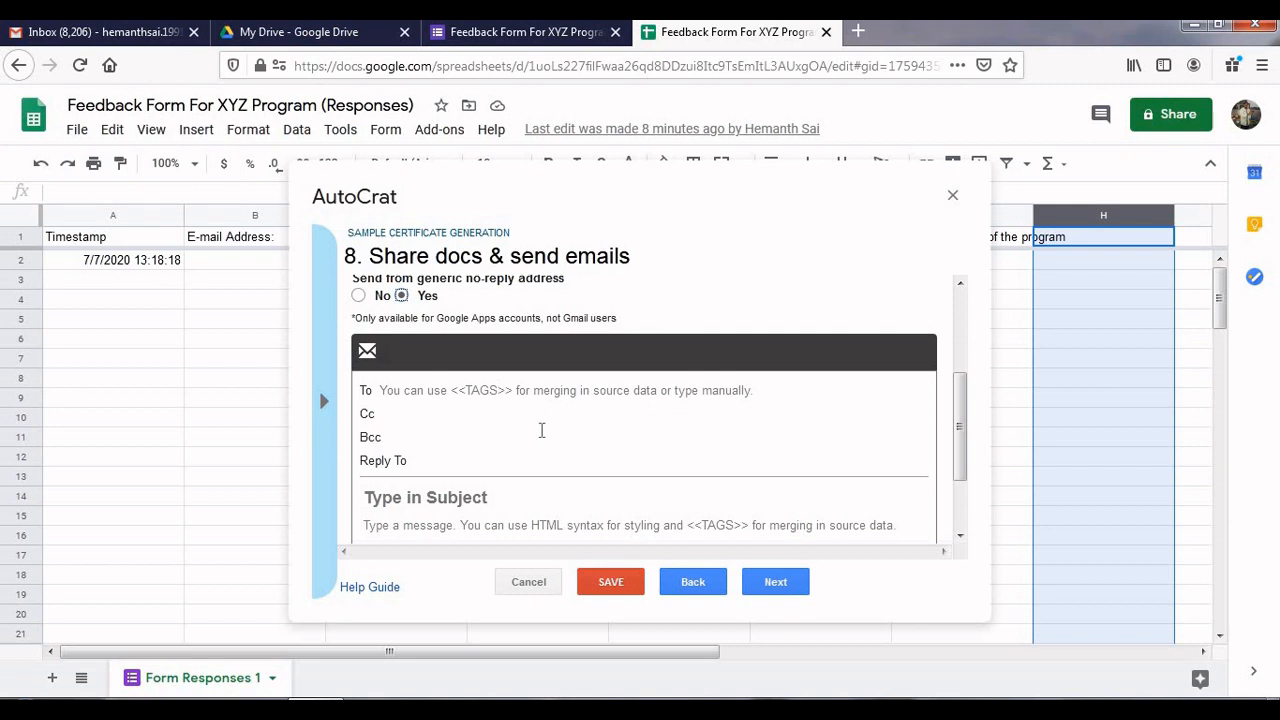
click(375, 390)
click(326, 407)
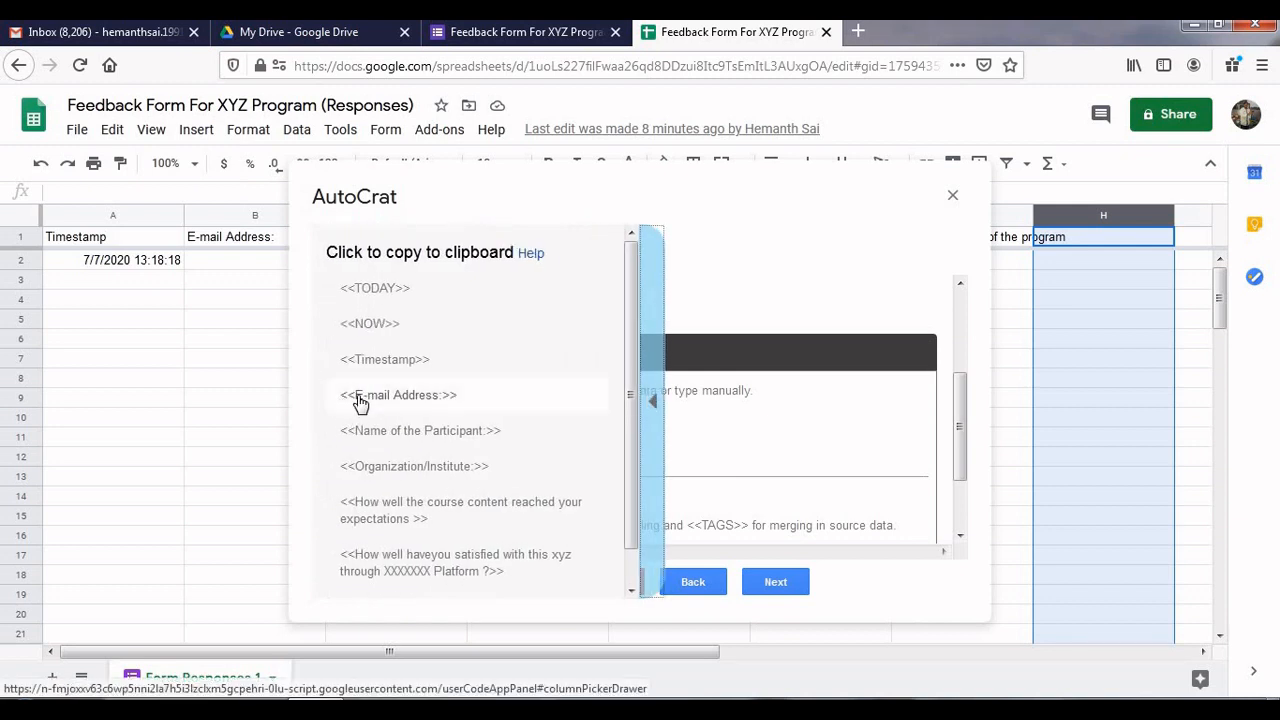
Paste the <<E-mail Address:>> merge tag into the To field, leaving Cc and Bcc blank
click(360, 397)
key(ctrl+c)
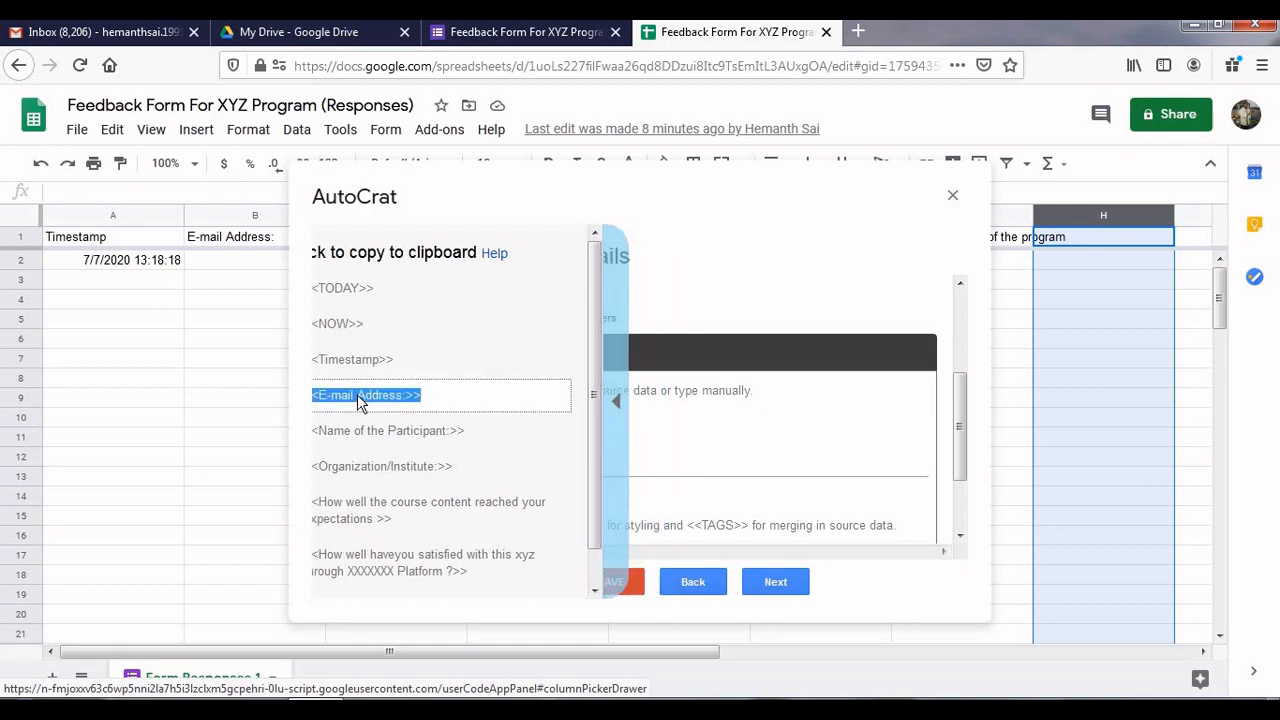
click(401, 390)
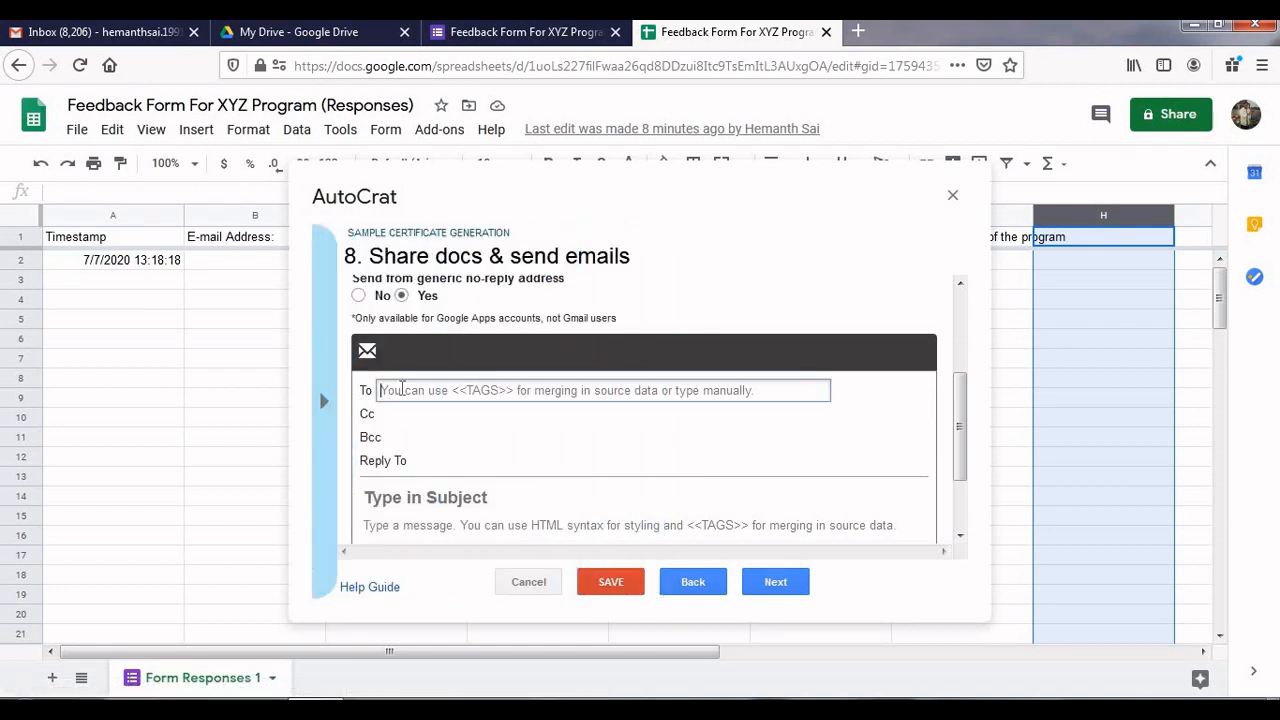
key(ctrl)
right_click(401, 390)
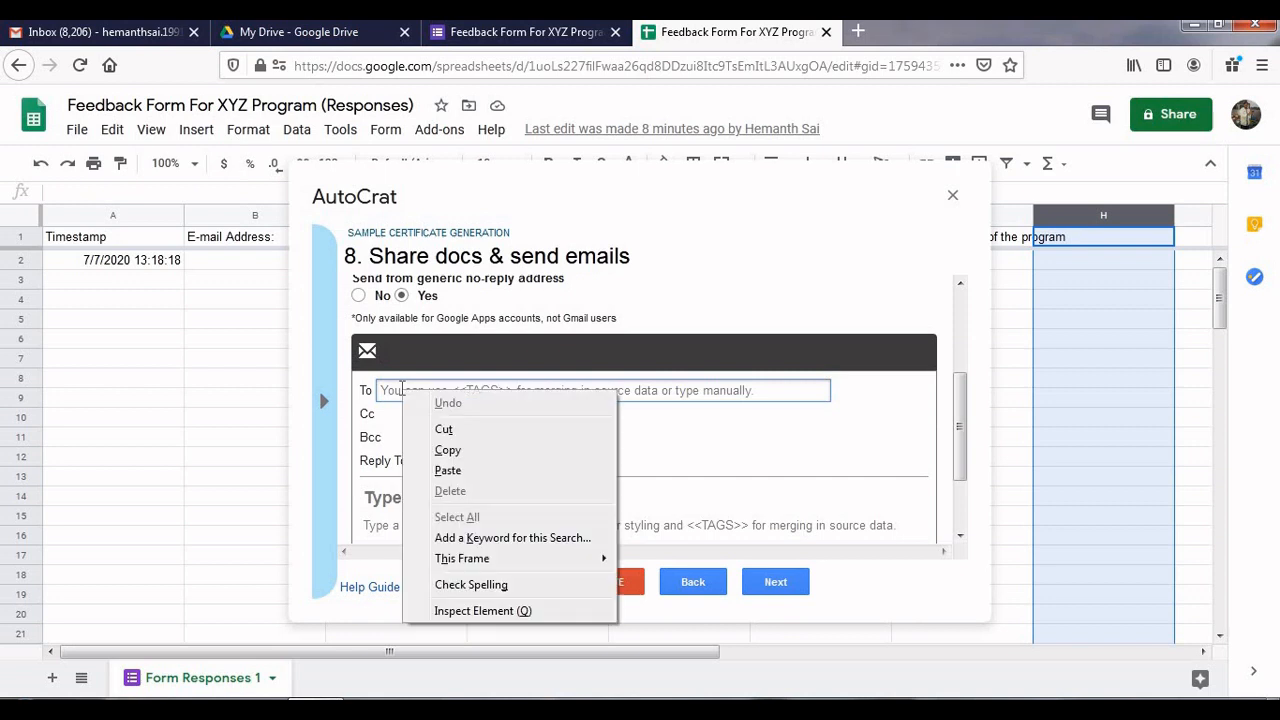
click(447, 470)
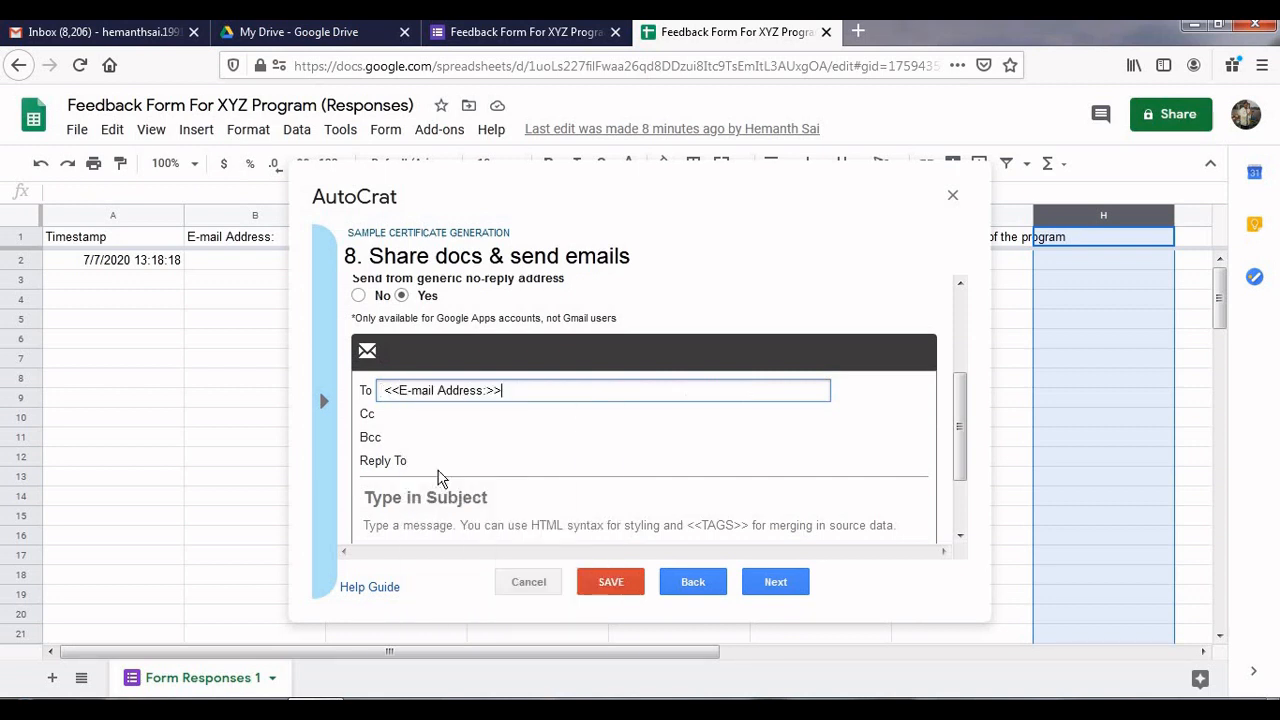
click(435, 418)
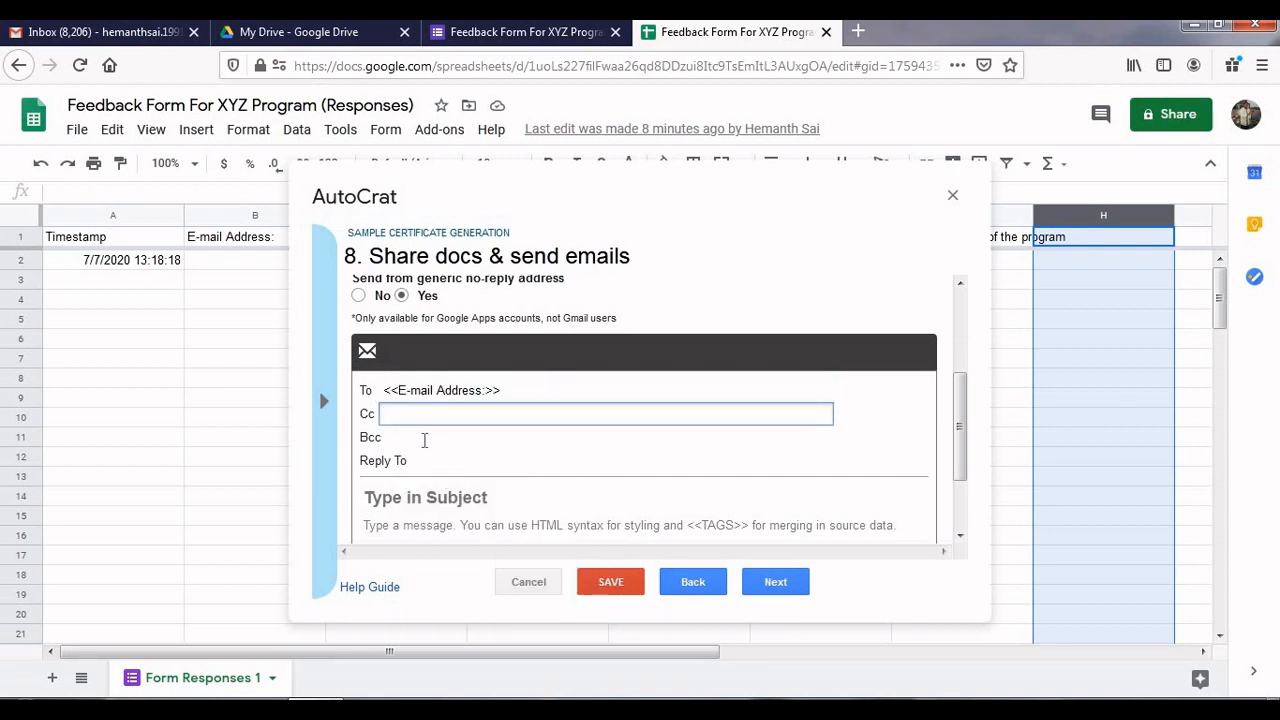
click(424, 440)
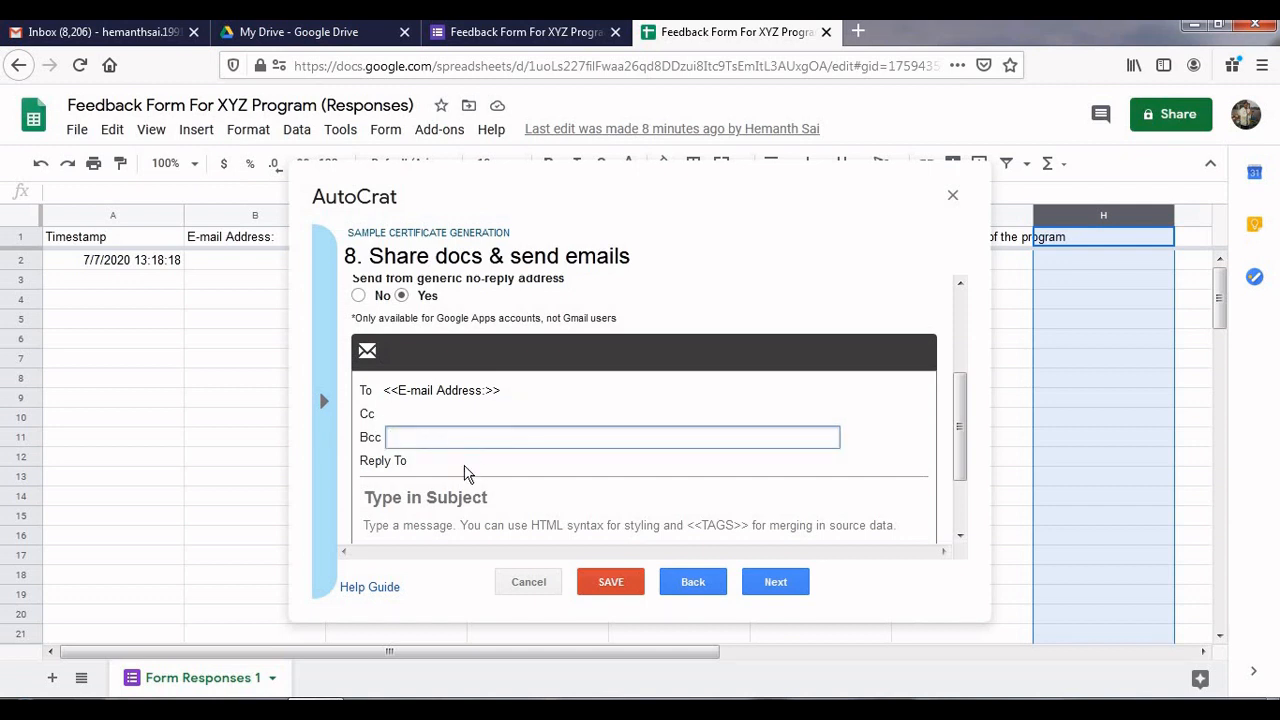
click(440, 464)
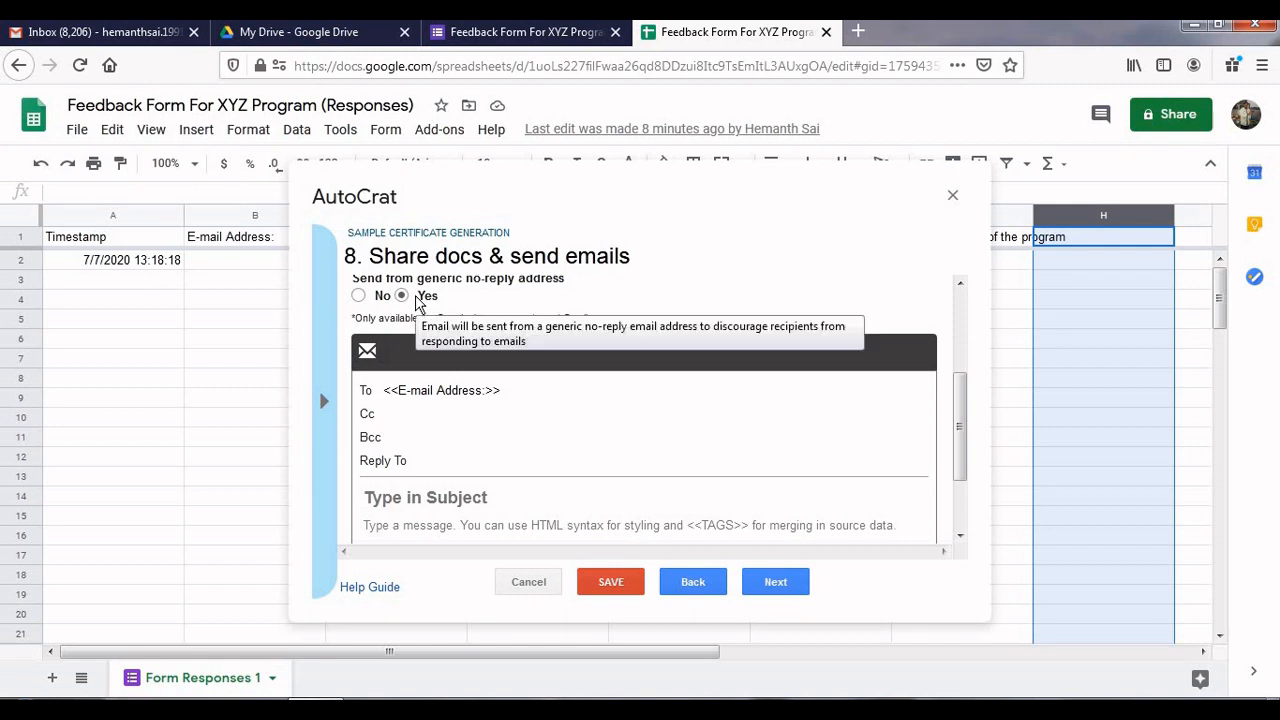
triple_click(403, 458)
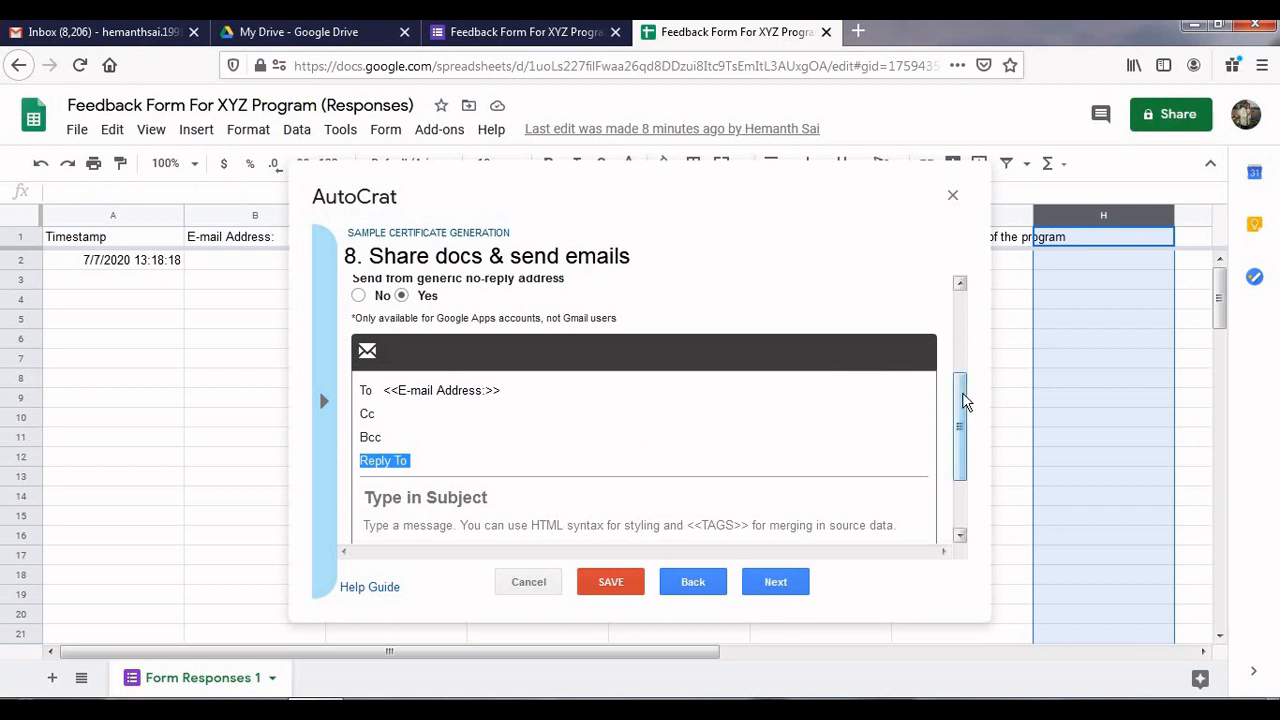
drag(962, 392, 963, 438)
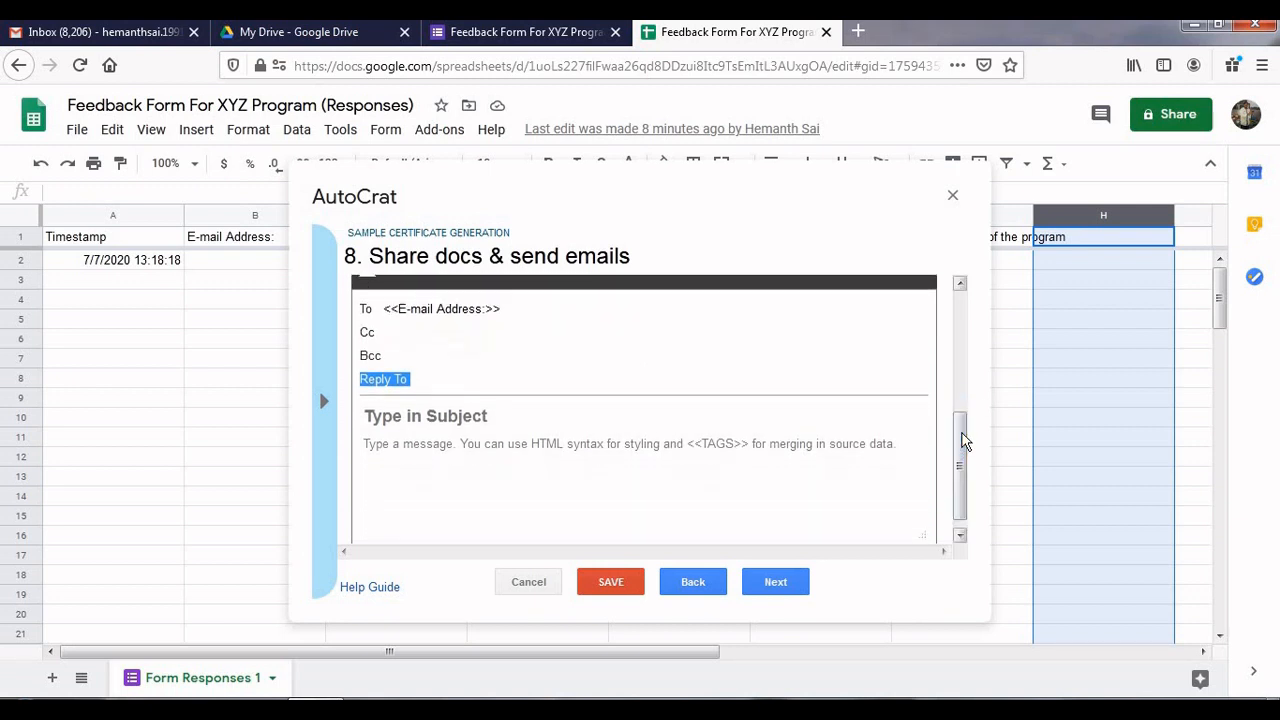
click(688, 406)
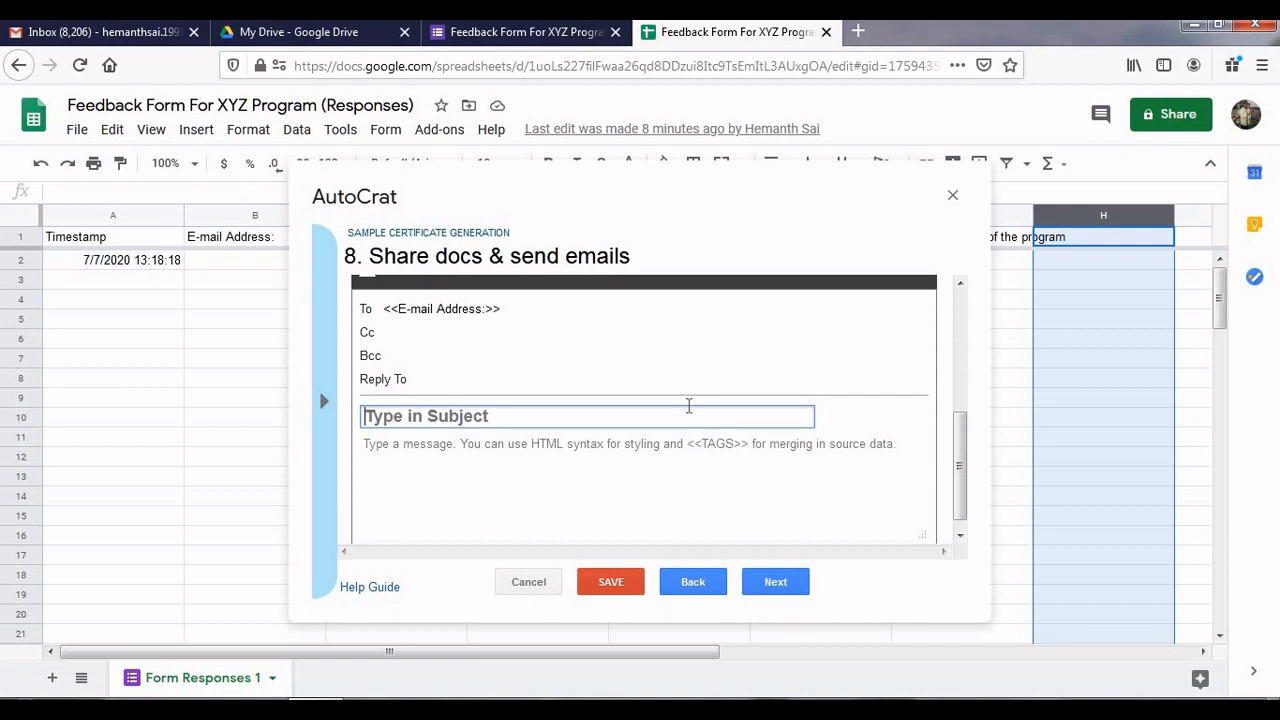
Enter the subject 'SENDING FDP CERTIFICATES' and begin the message body with 'Dear'
text(SENDING)
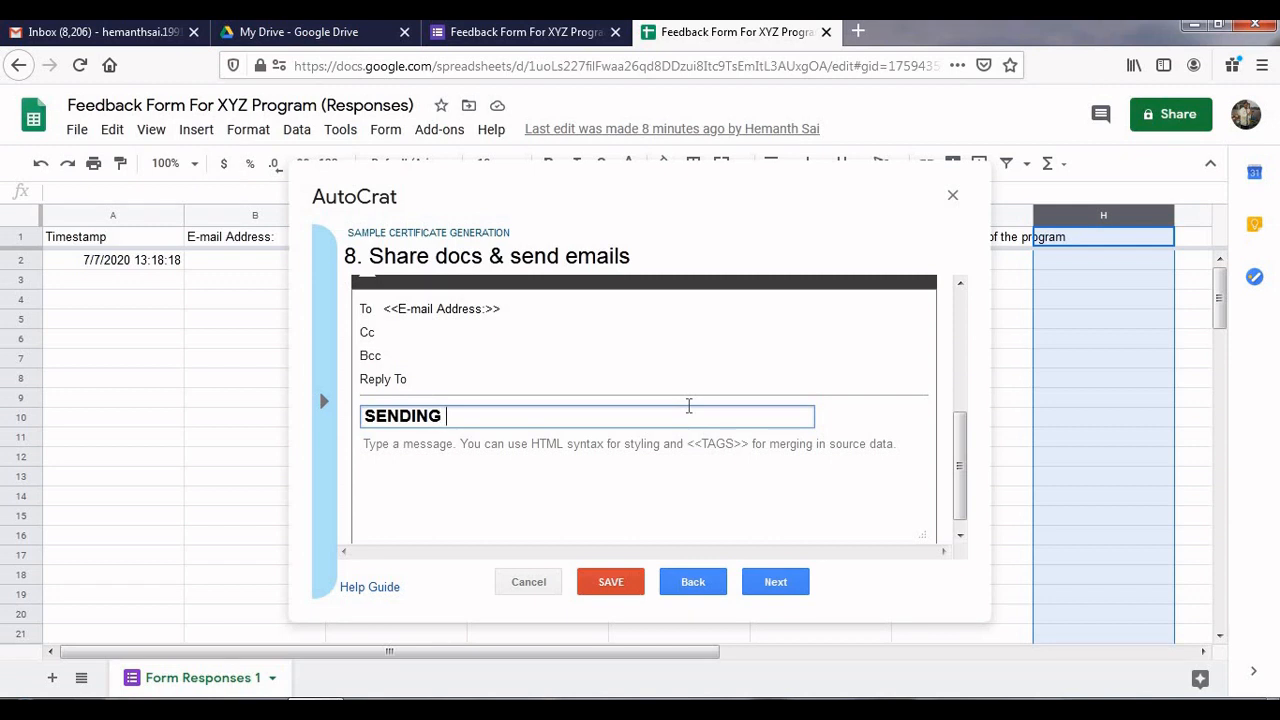
text( FDP CERTIFICATES)
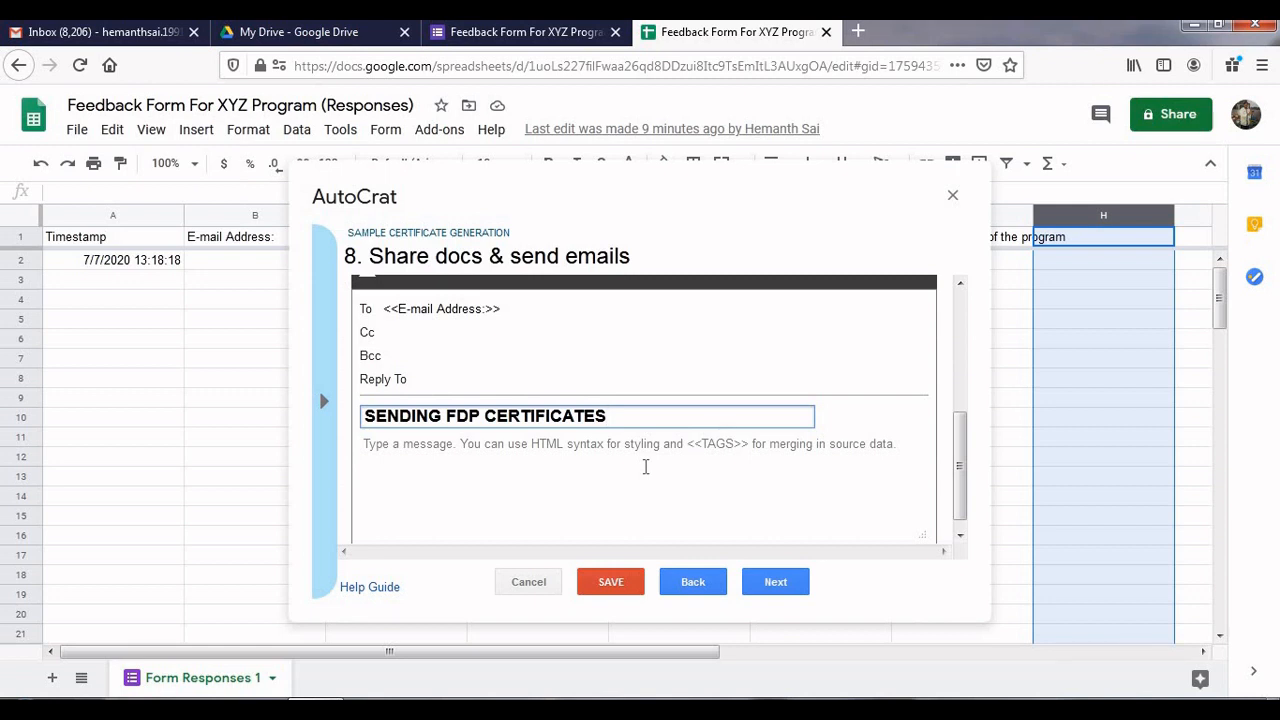
click(750, 451)
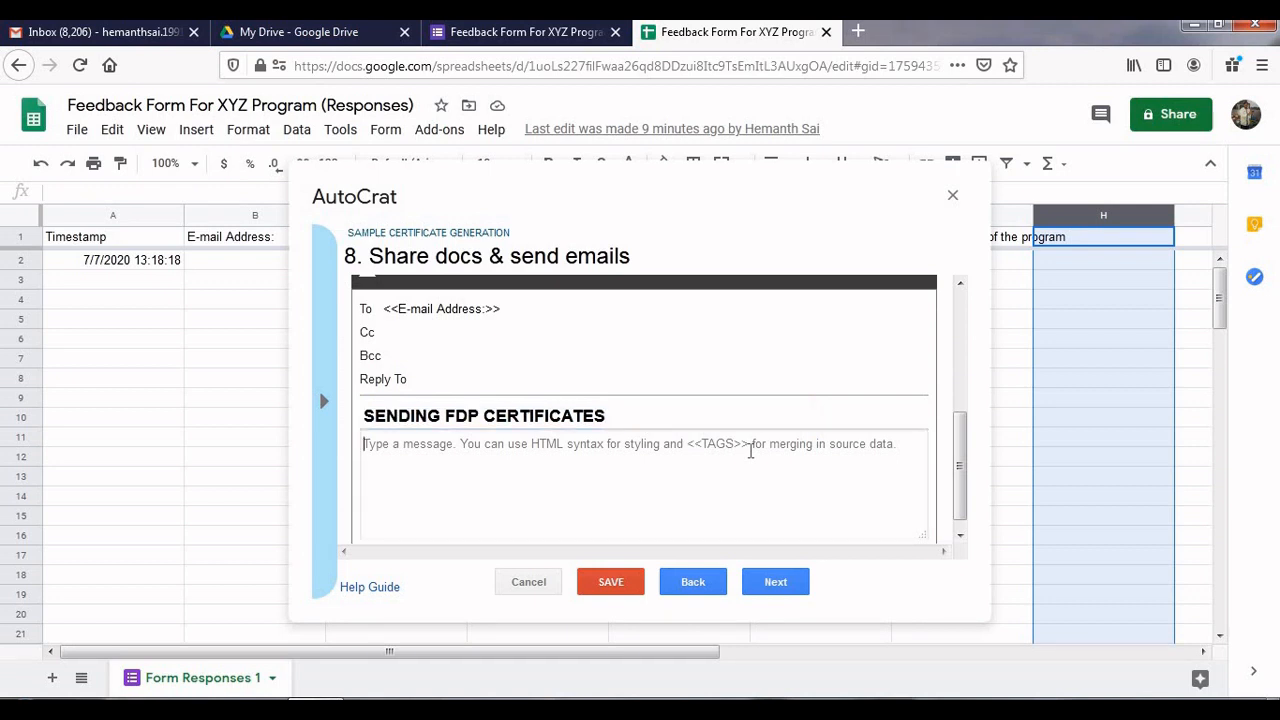
text(Dear)
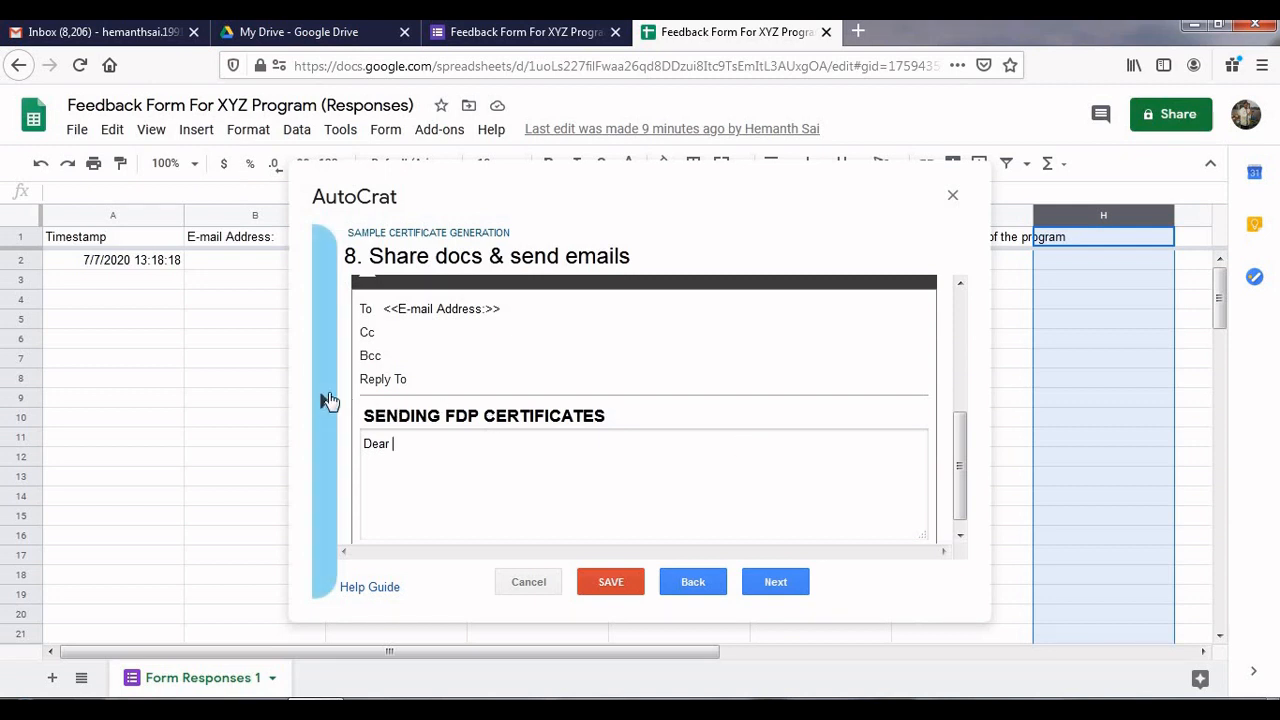
Make the greeting line read 'Dear <<Name of the Participant:>>,' using the merge tag
click(330, 400)
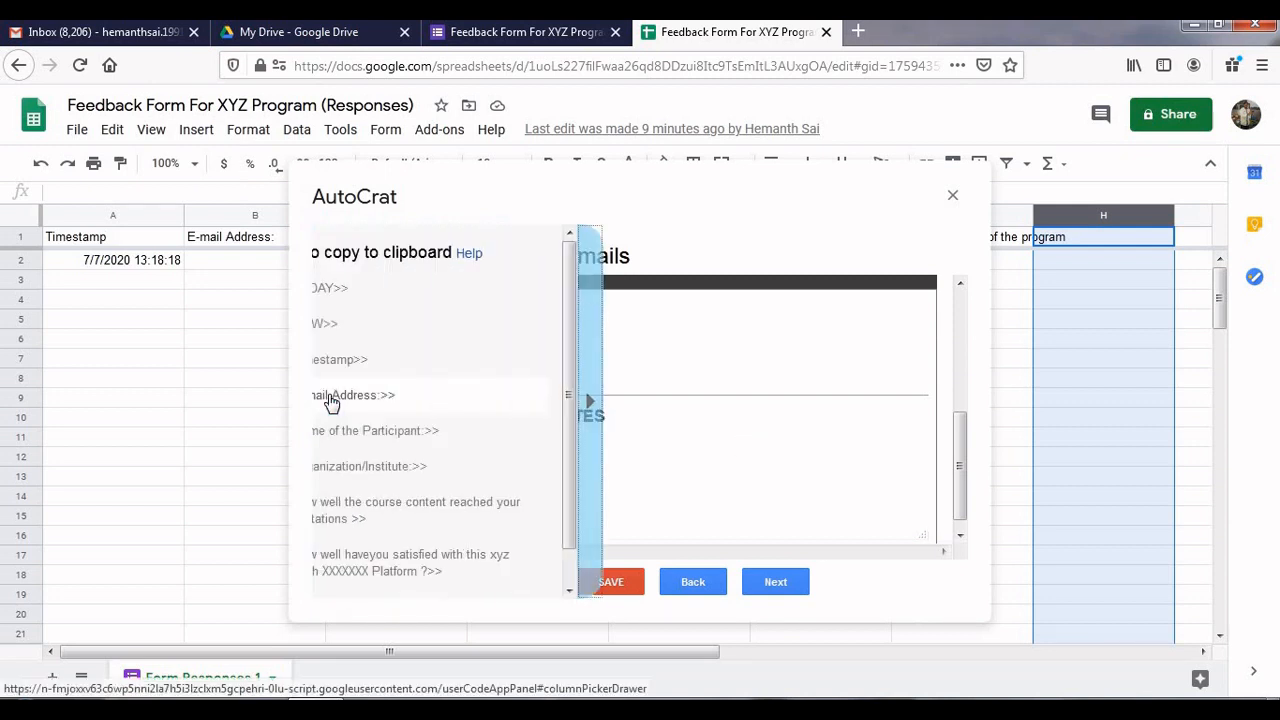
click(366, 440)
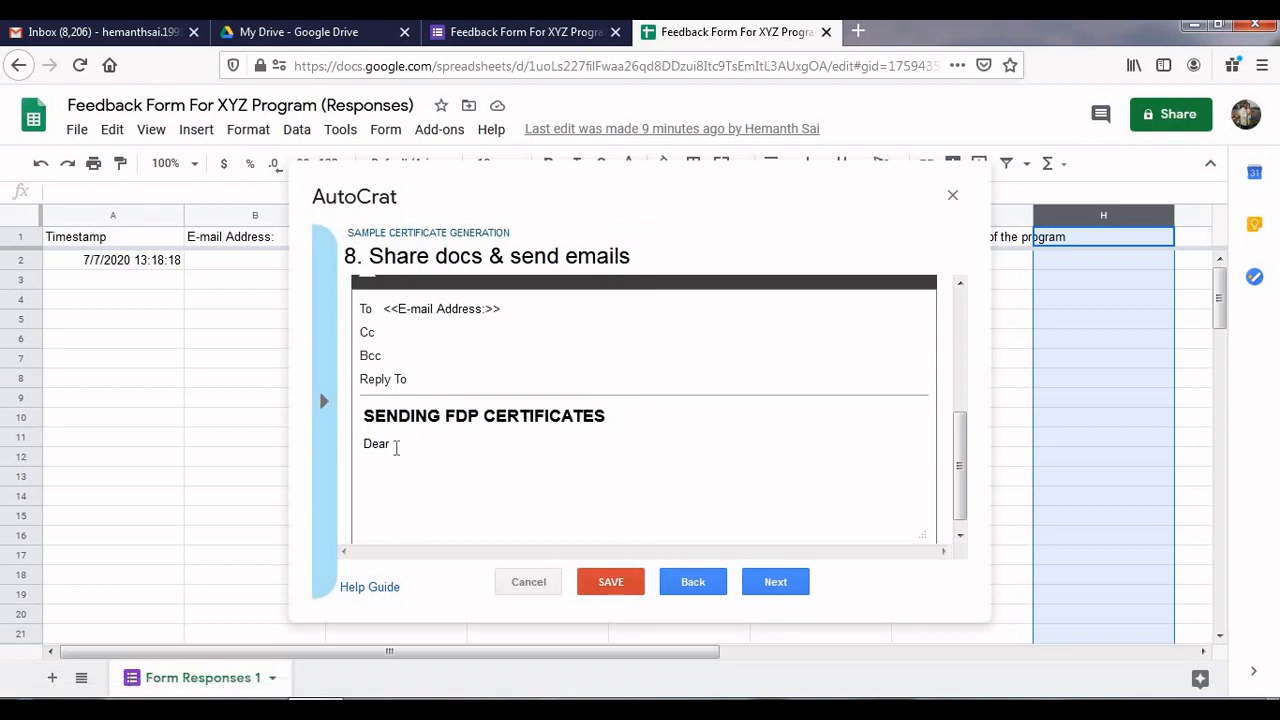
click(398, 447)
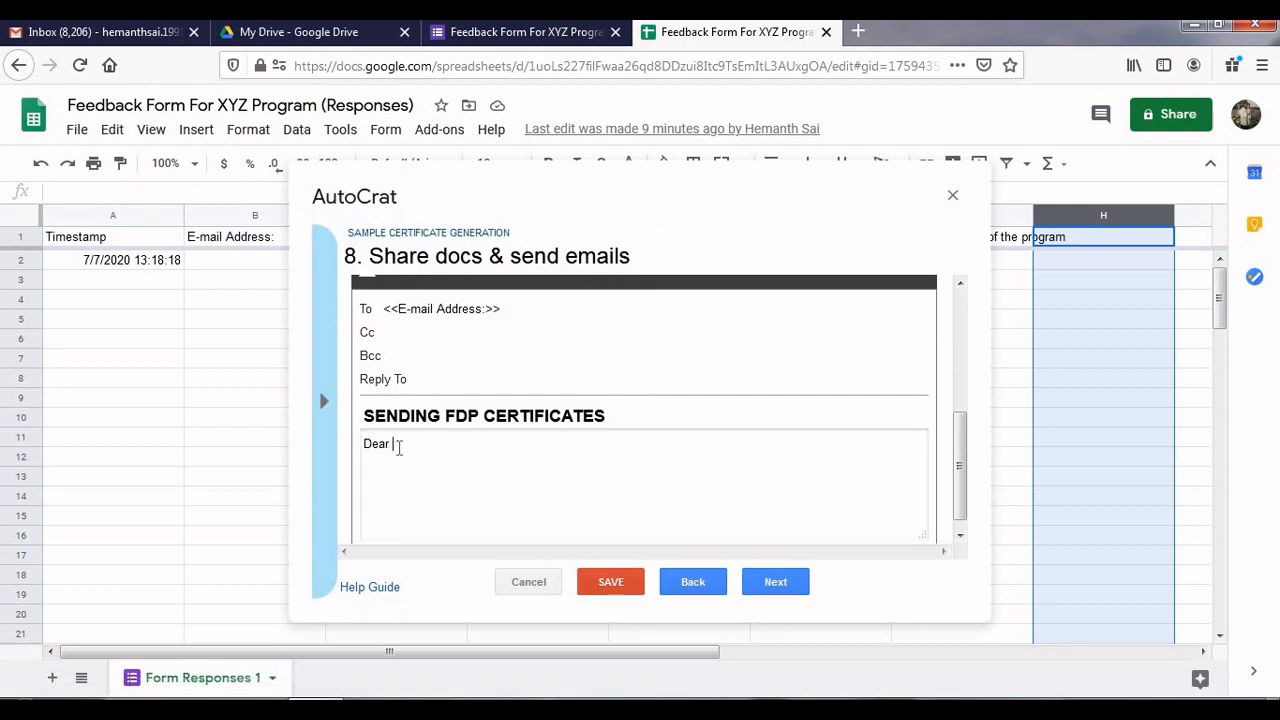
key(Return)
key(ctrl+v)
key(Return)
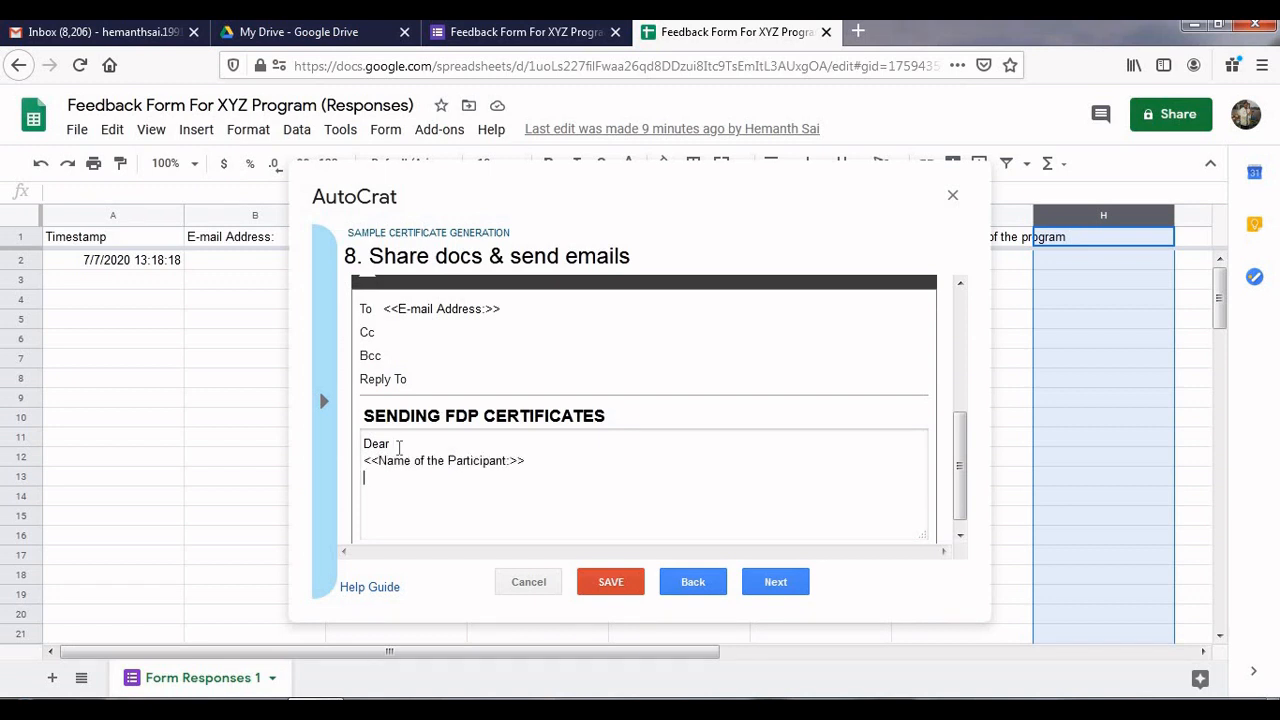
key(BackSpace)
key(BackSpace)
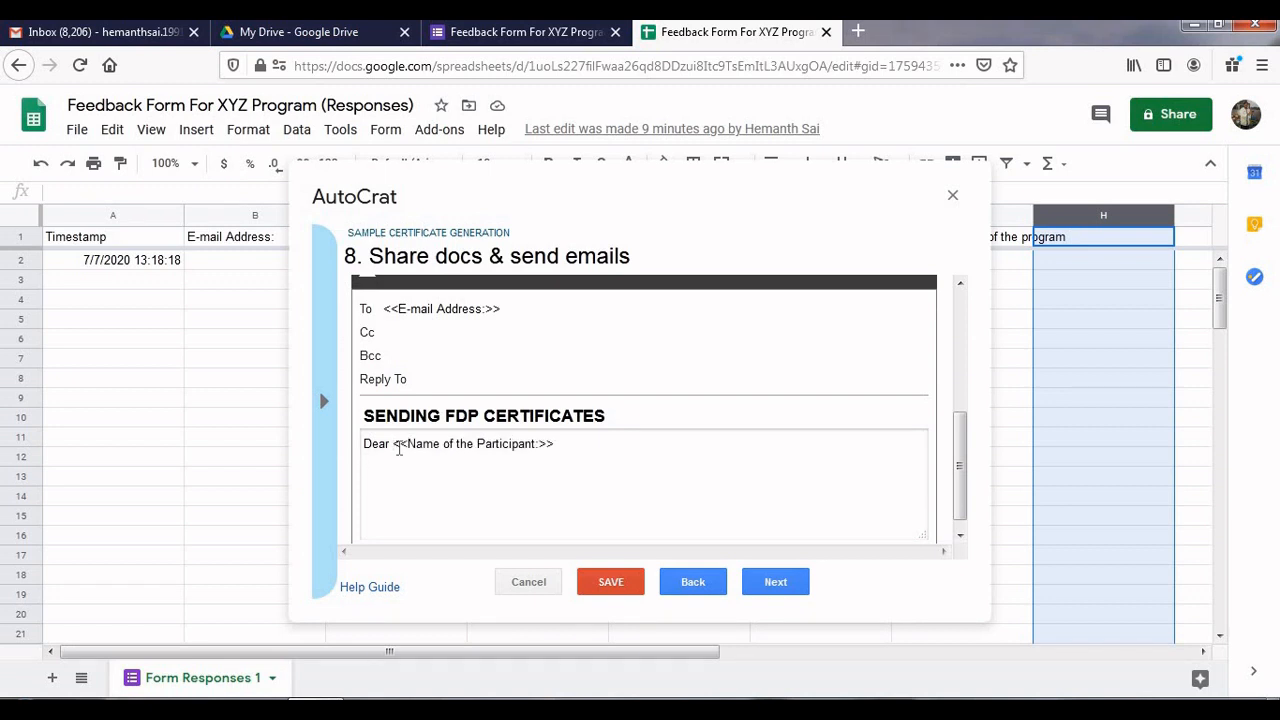
click(578, 451)
text(,)
Add 'Thanks for participation. Here is your Certificate. Kindly find the attachment. Good Luck' below
key(Return)
key(Return)
text(t)
key(BackSpace)
text(Thanks for participa)
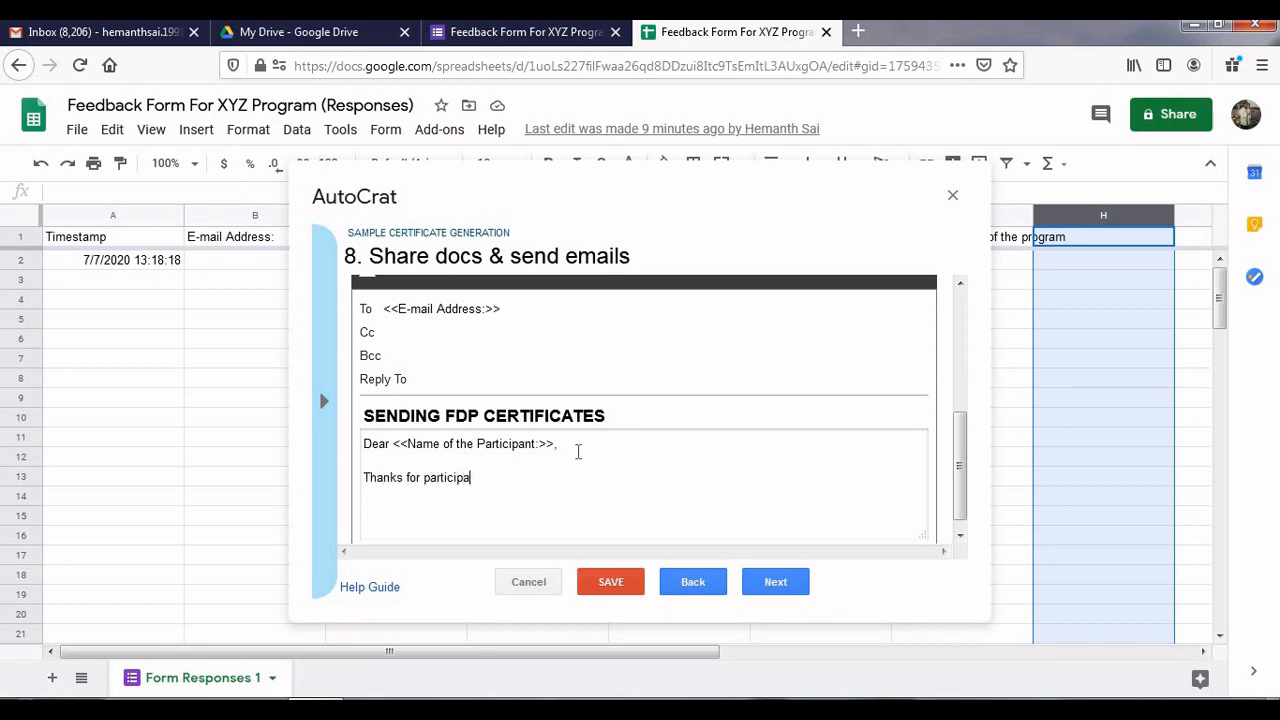
text(tion. here is your Certificate. Kindly)
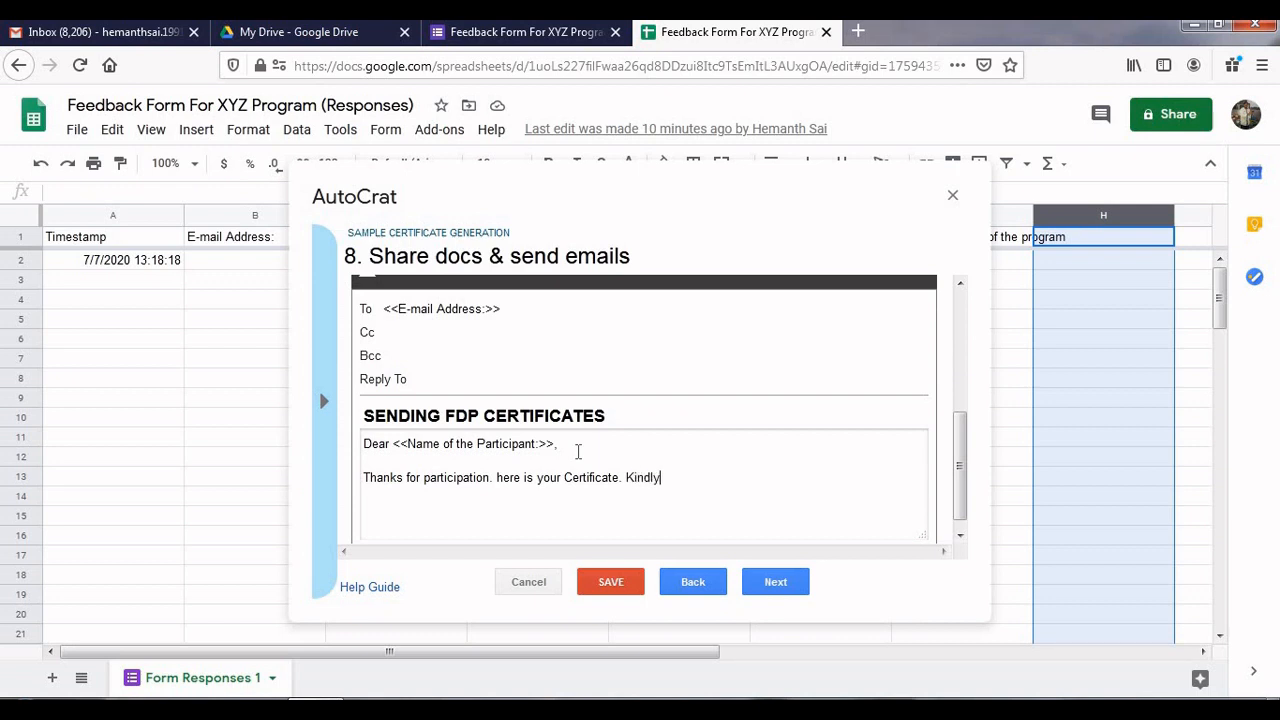
text( find the attachment. Good L)
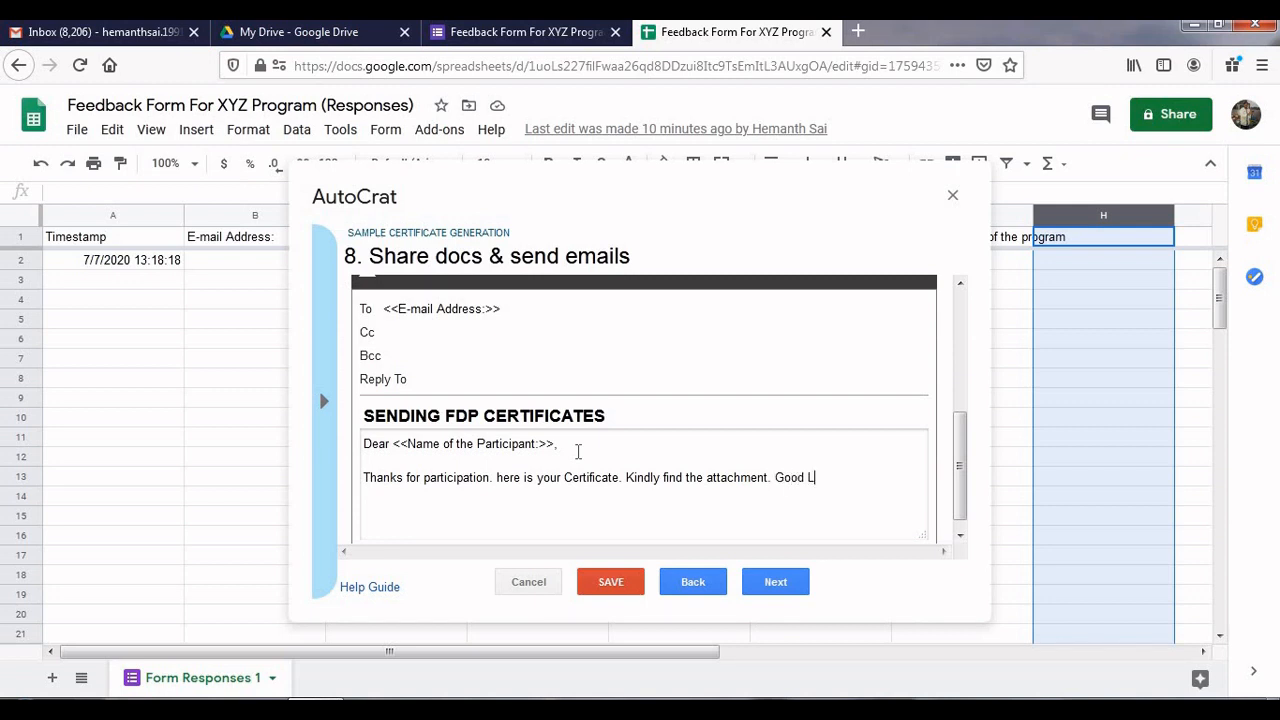
text(uck)
click(503, 479)
key(BackSpace)
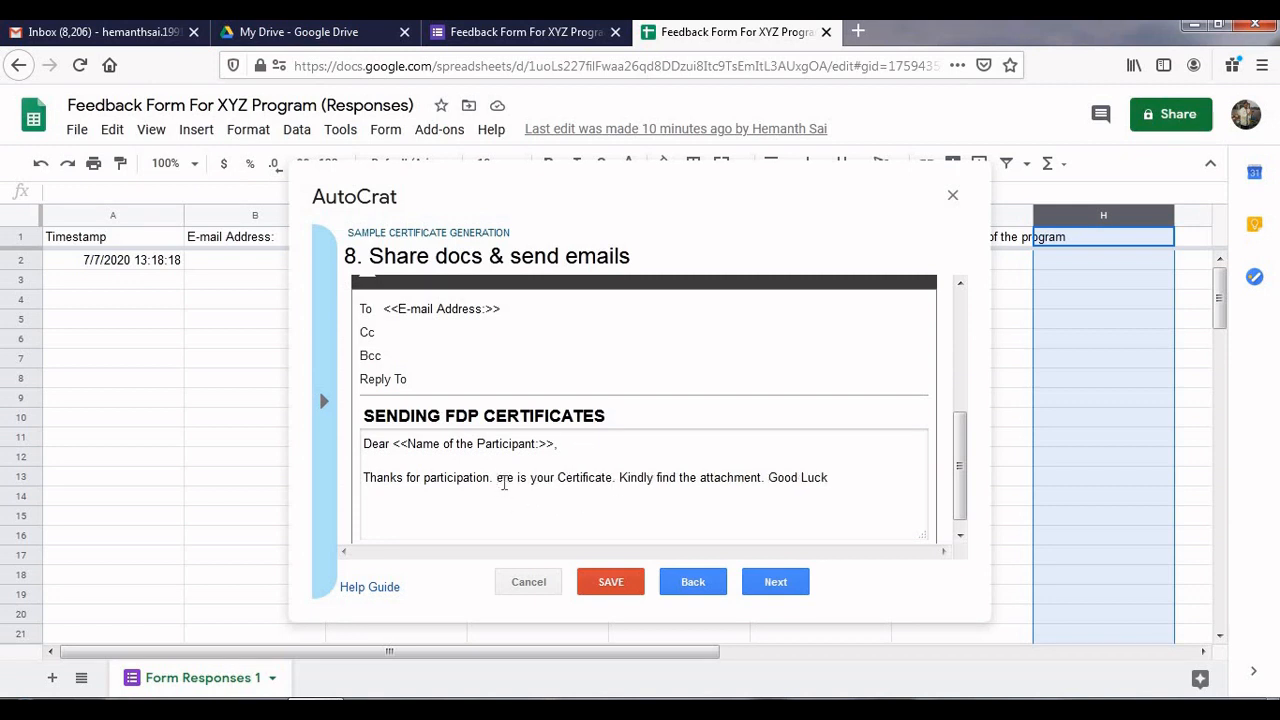
text(H)
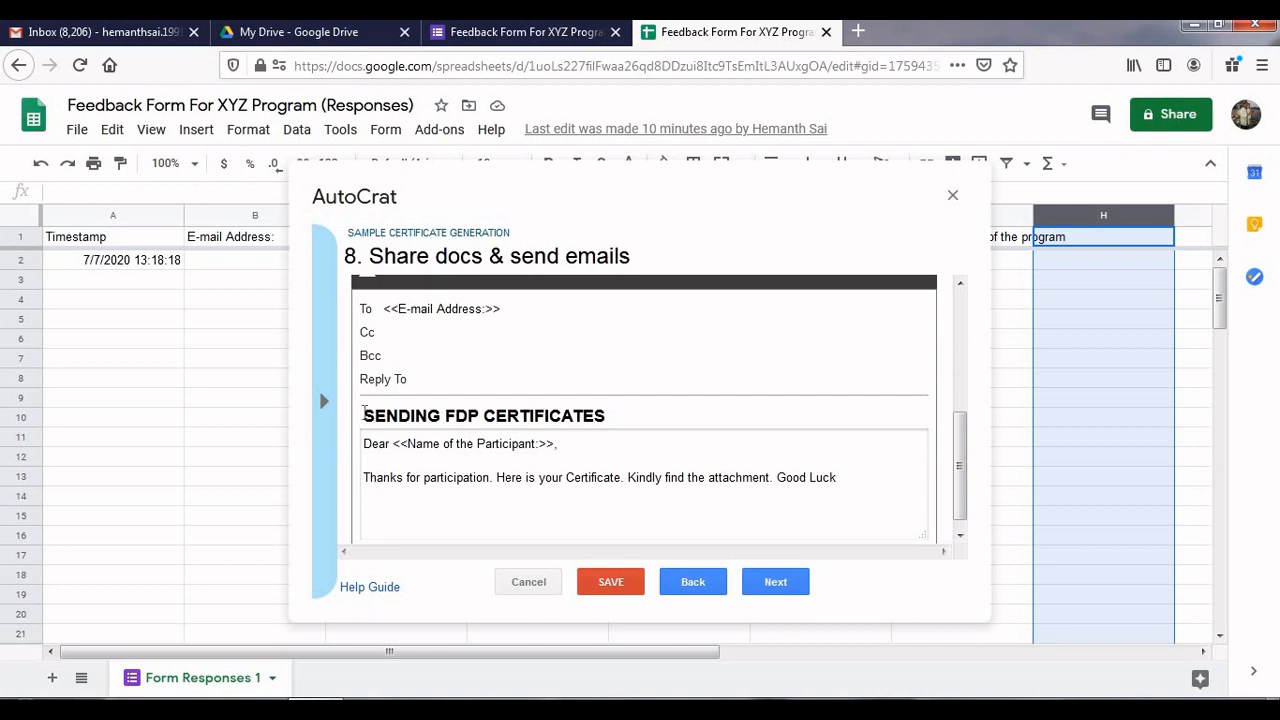
Paste the <<Name of the Participant:>> tag before the subject, dropping 'SENDING' and the trailing S
click(326, 405)
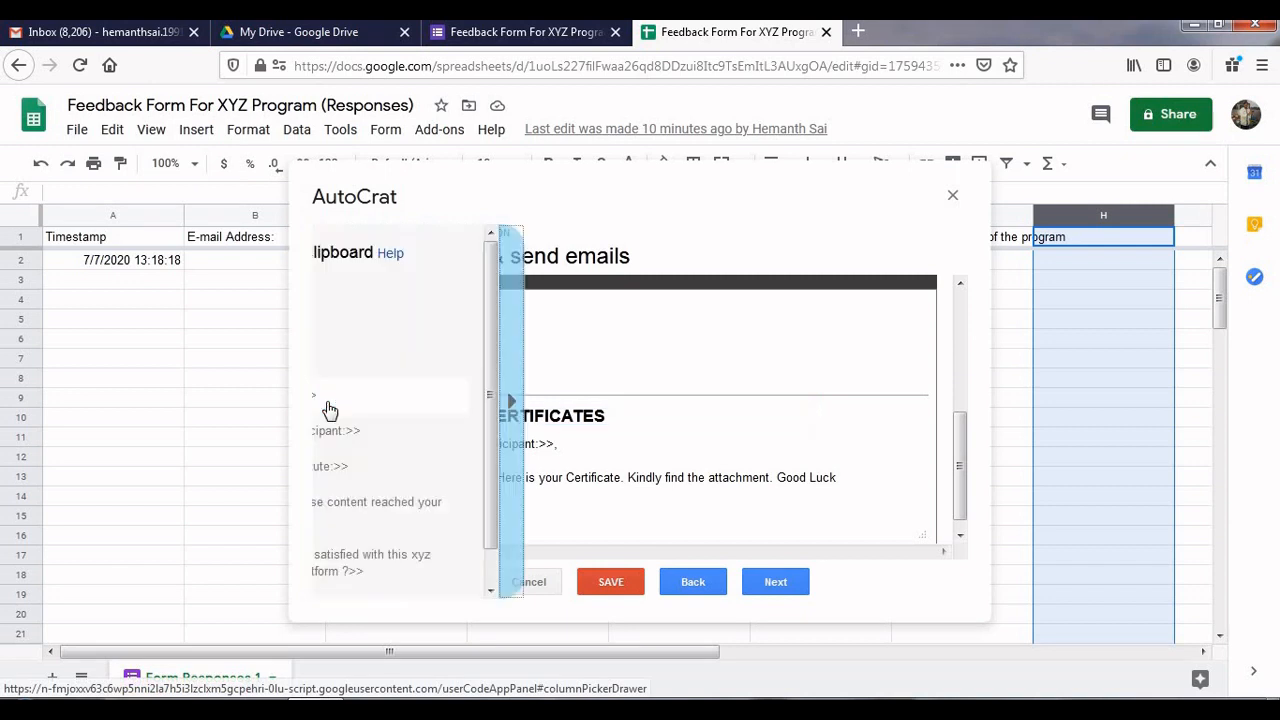
click(346, 429)
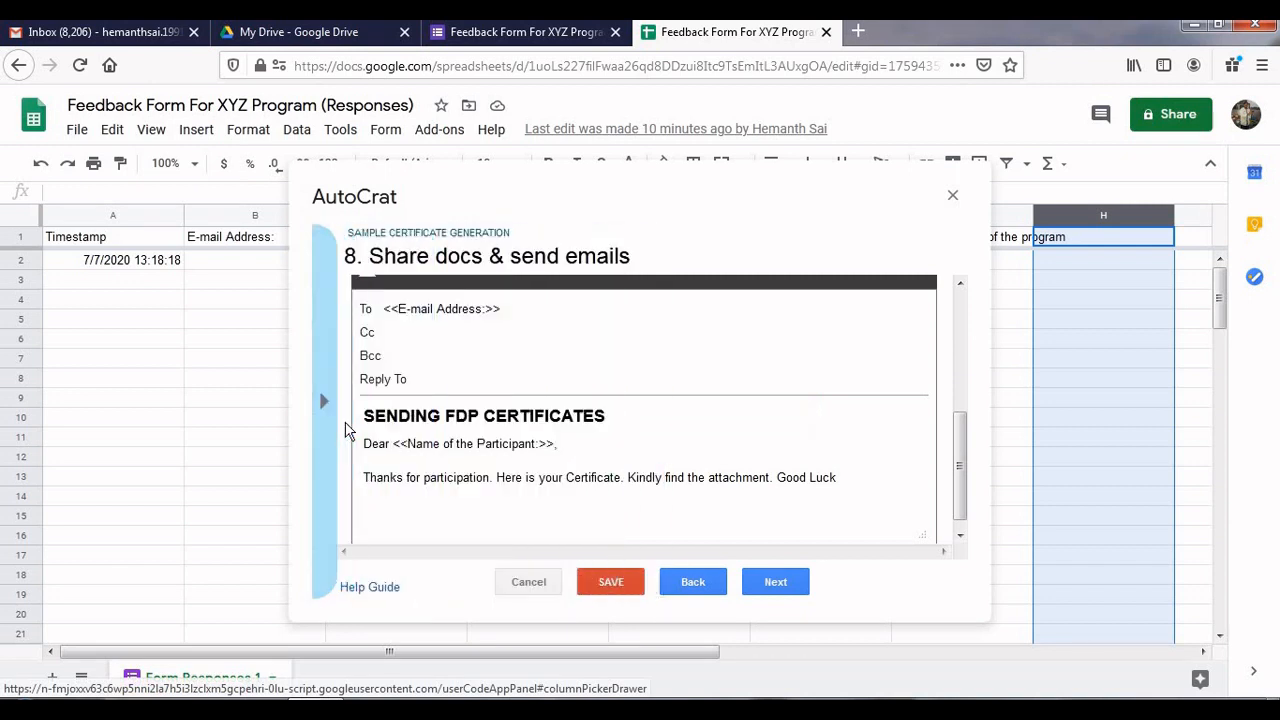
click(365, 416)
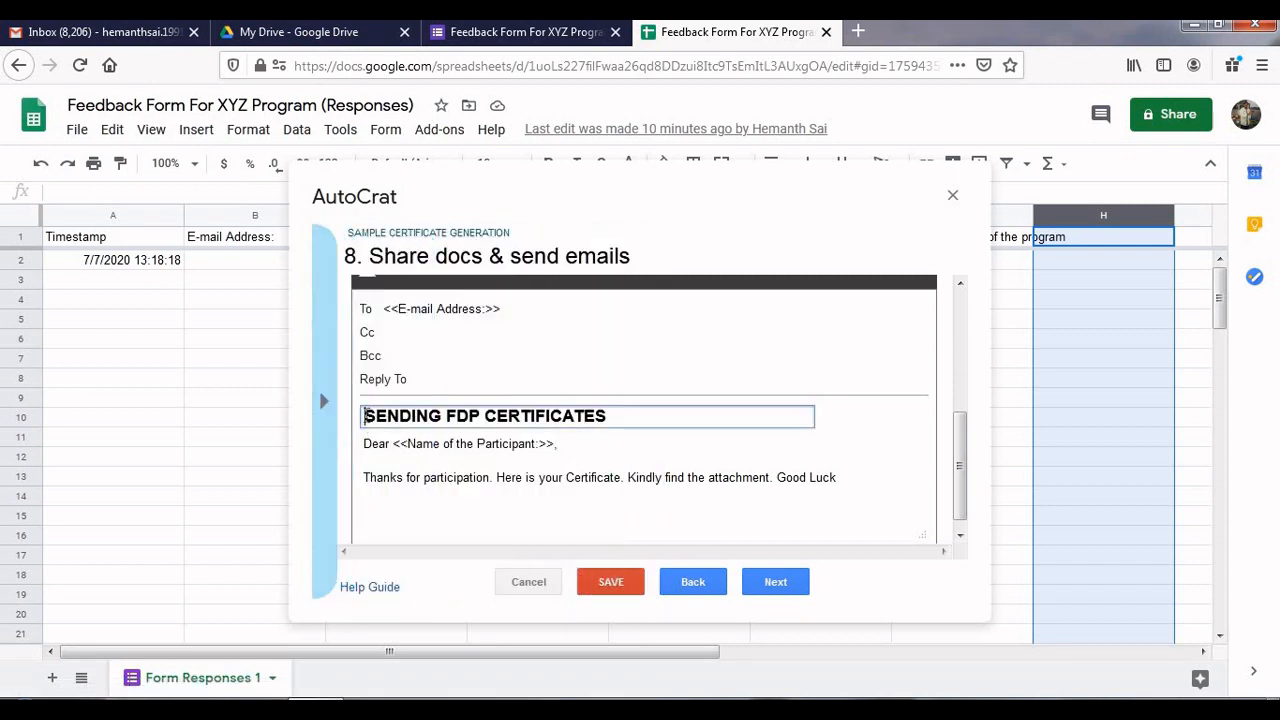
key(ctrl+v)
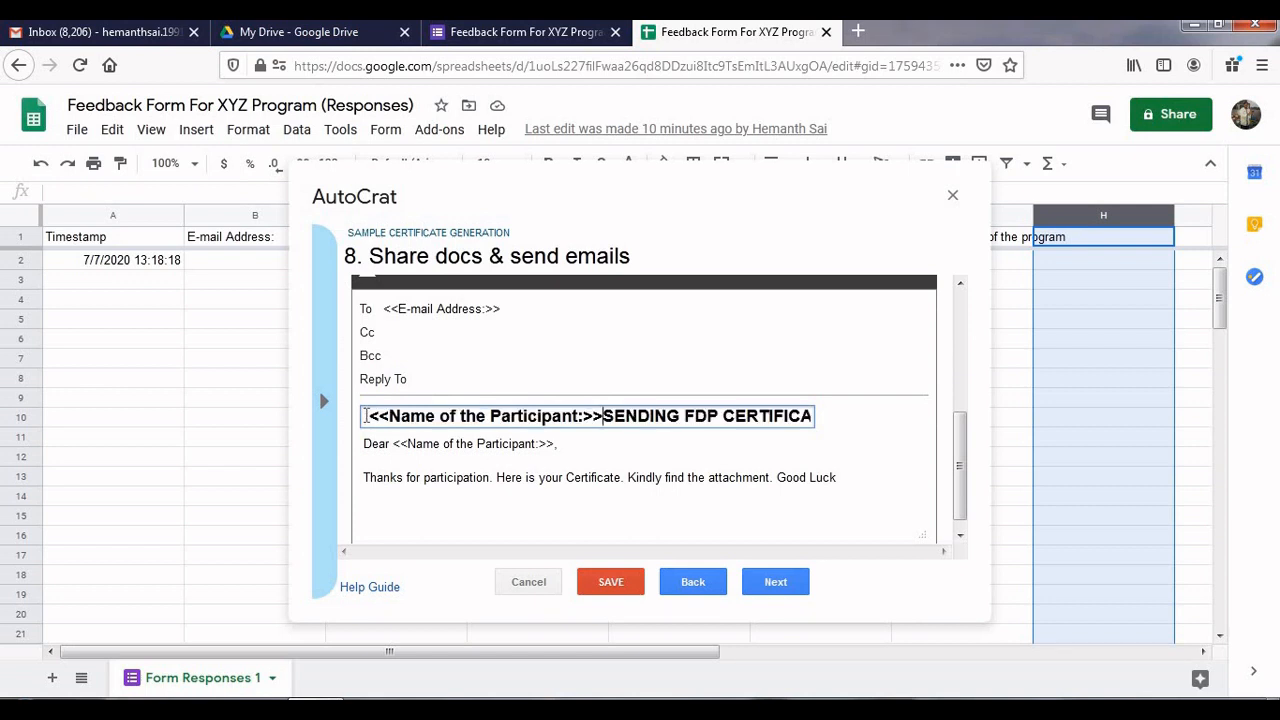
key(Delete)
key(Delete)
key(Delete)
key(Delete)
key(Delete)
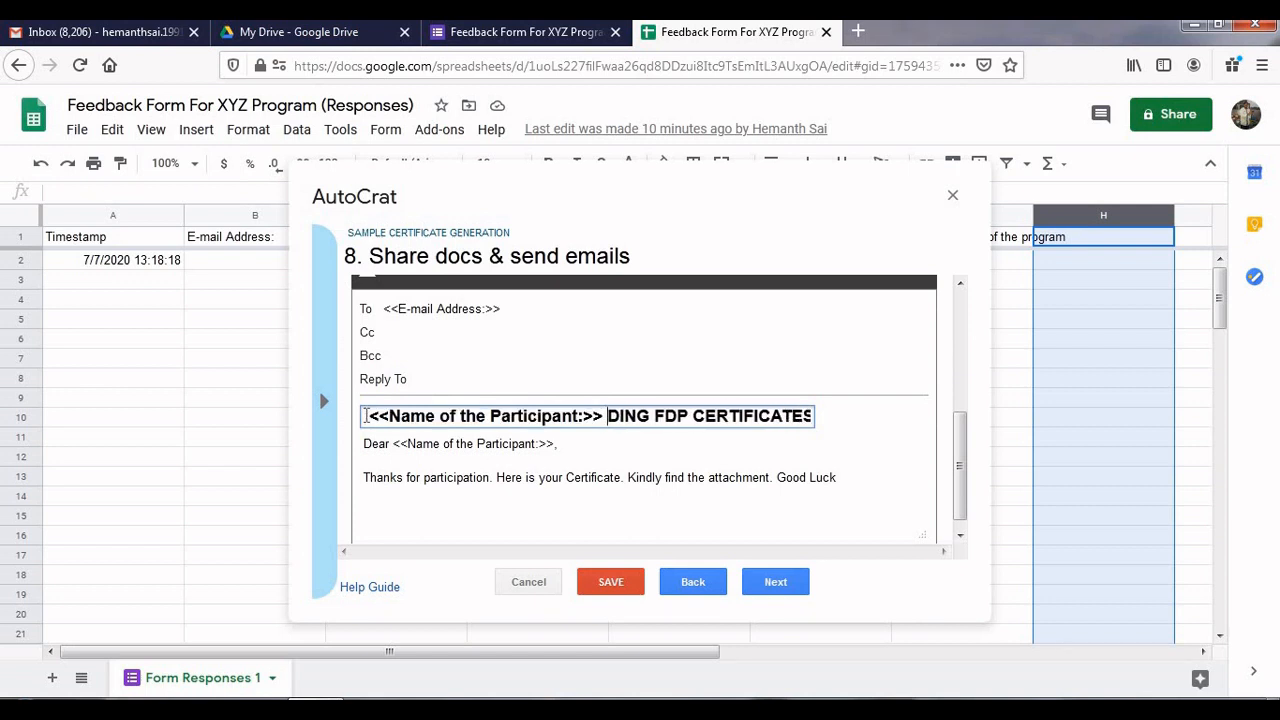
key(Delete)
key(Delete)
key(Delete)
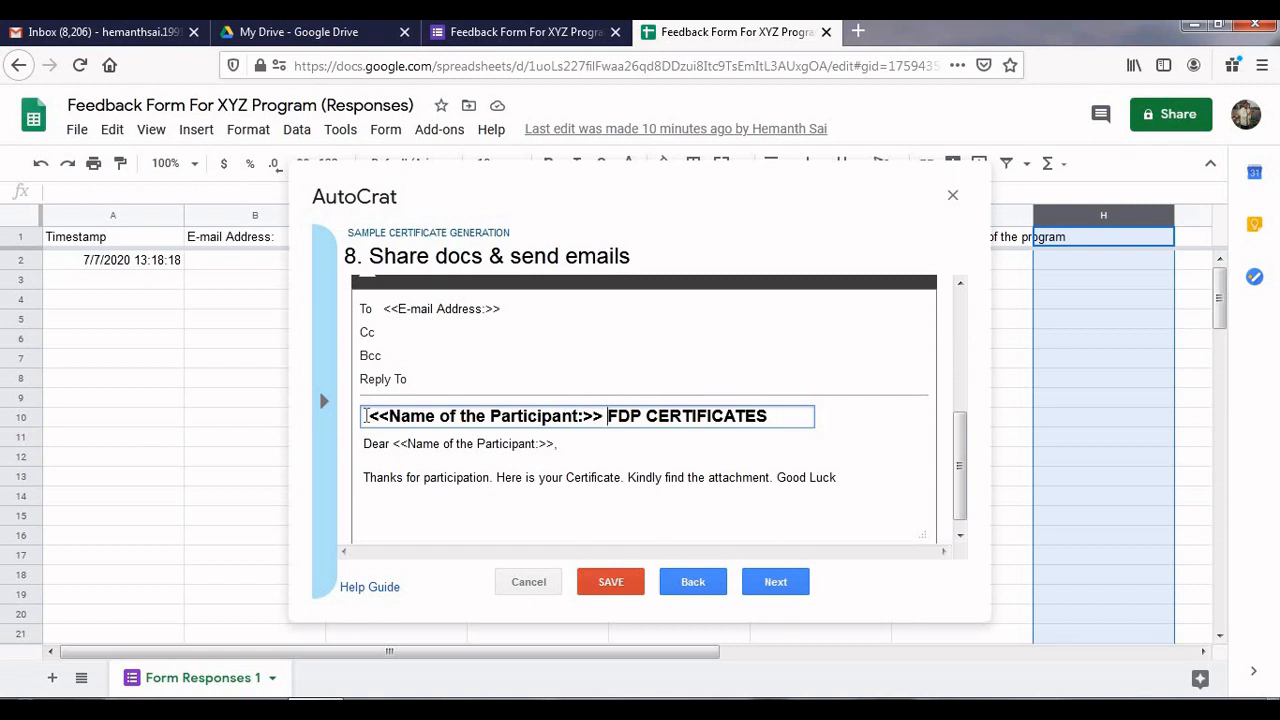
key(Right)
key(Right)
key(Right)
key(Right)
key(Right)
key(Right)
key(Right)
key(Right)
key(Right)
key(Right)
key(Right)
key(Right)
key(Right)
key(Right)
key(Right)
key(Right)
key(BackSpace)
Go to the job triggers step and choose Yes for running the job on every form submission
click(760, 582)
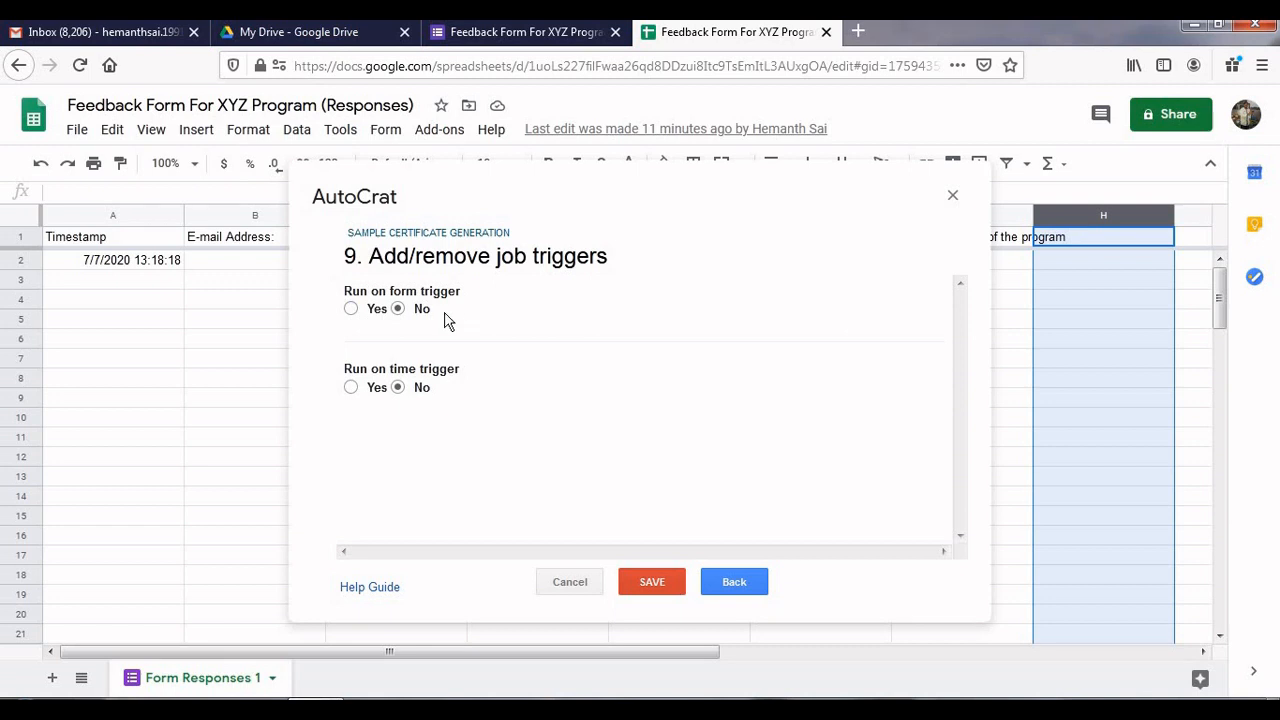
click(351, 310)
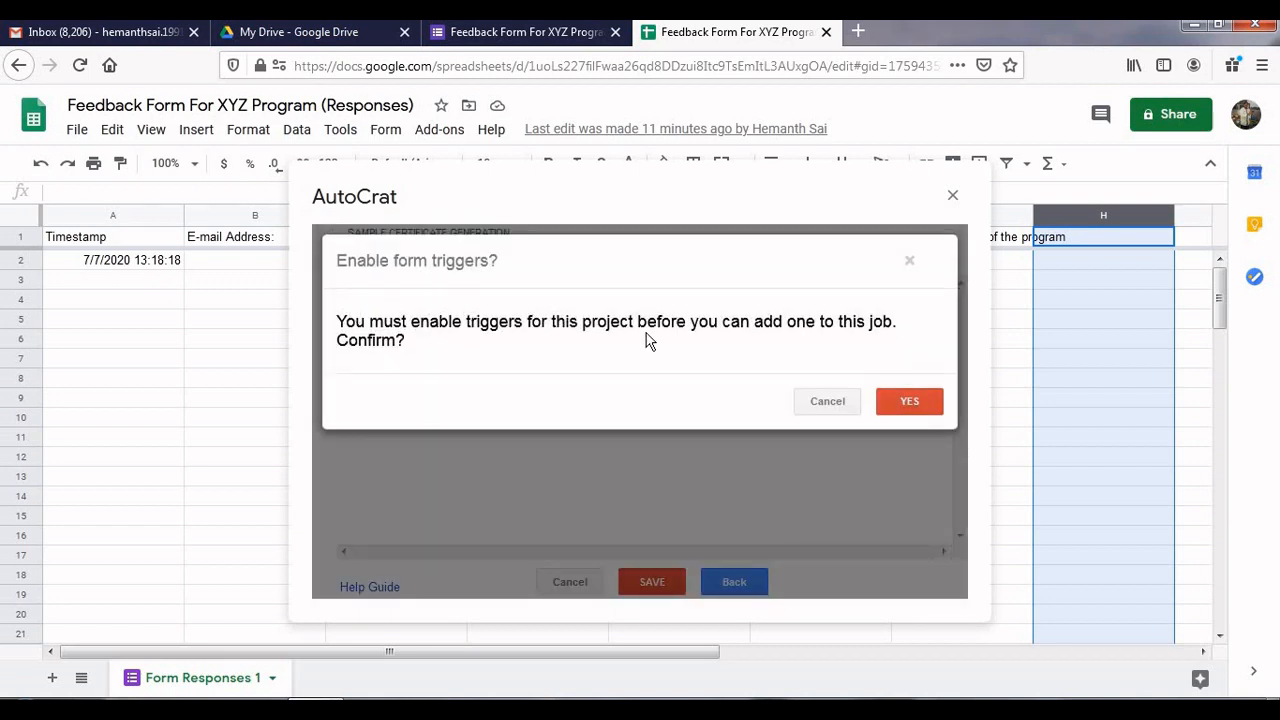
Confirm enabling form triggers and save the SAMPLE CERTIFICATE GENERATION job
click(910, 402)
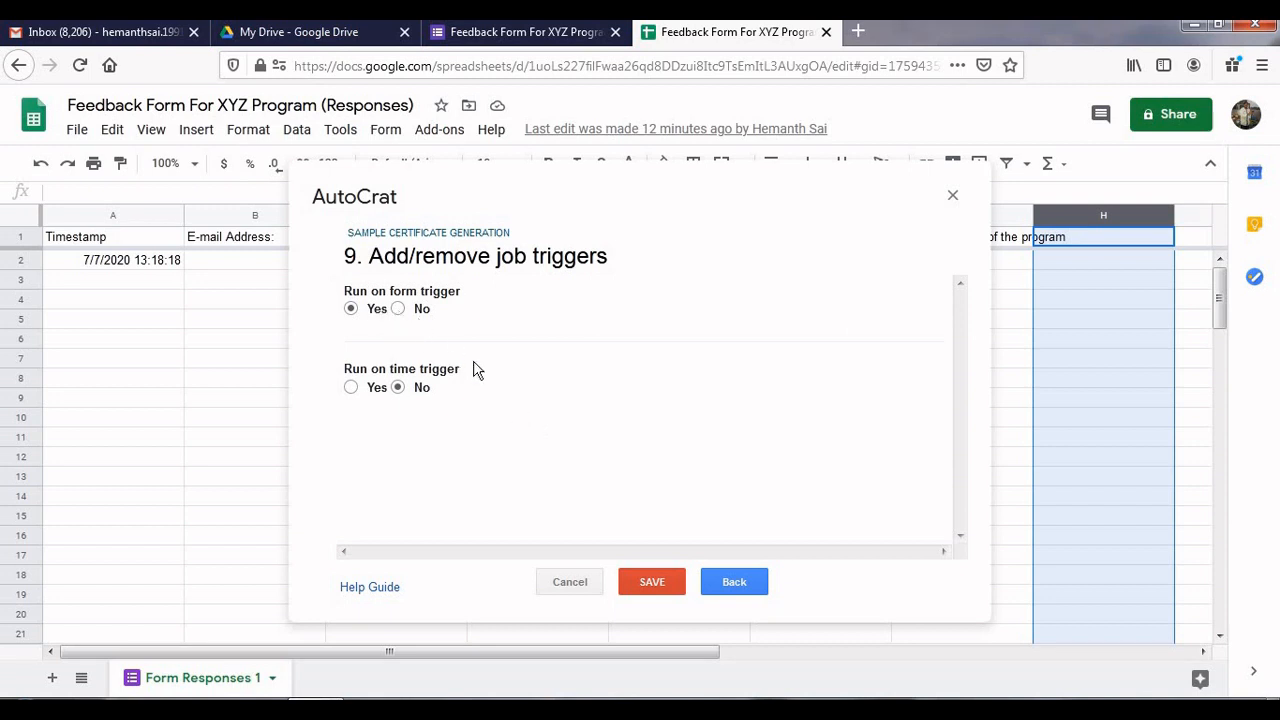
click(662, 581)
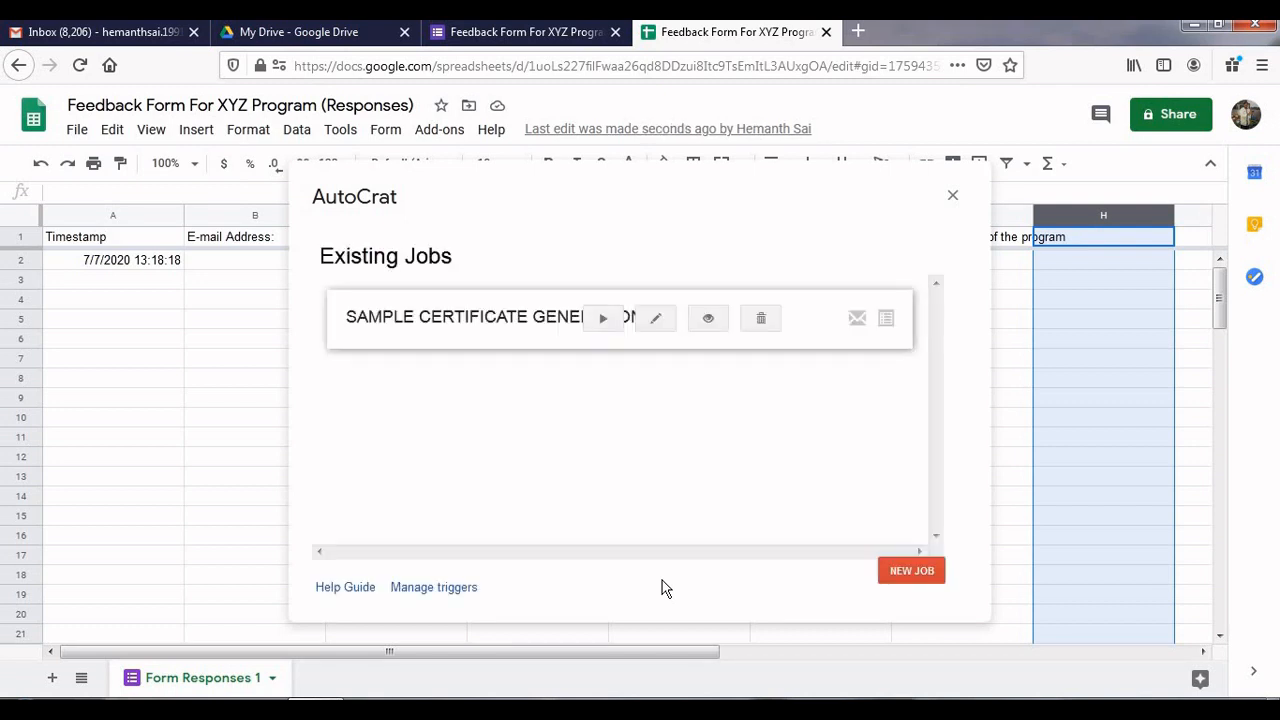
Run the SAMPLE CERTIFICATE GENERATION job, close AutoCrat, and return to the form's Responses page
click(604, 334)
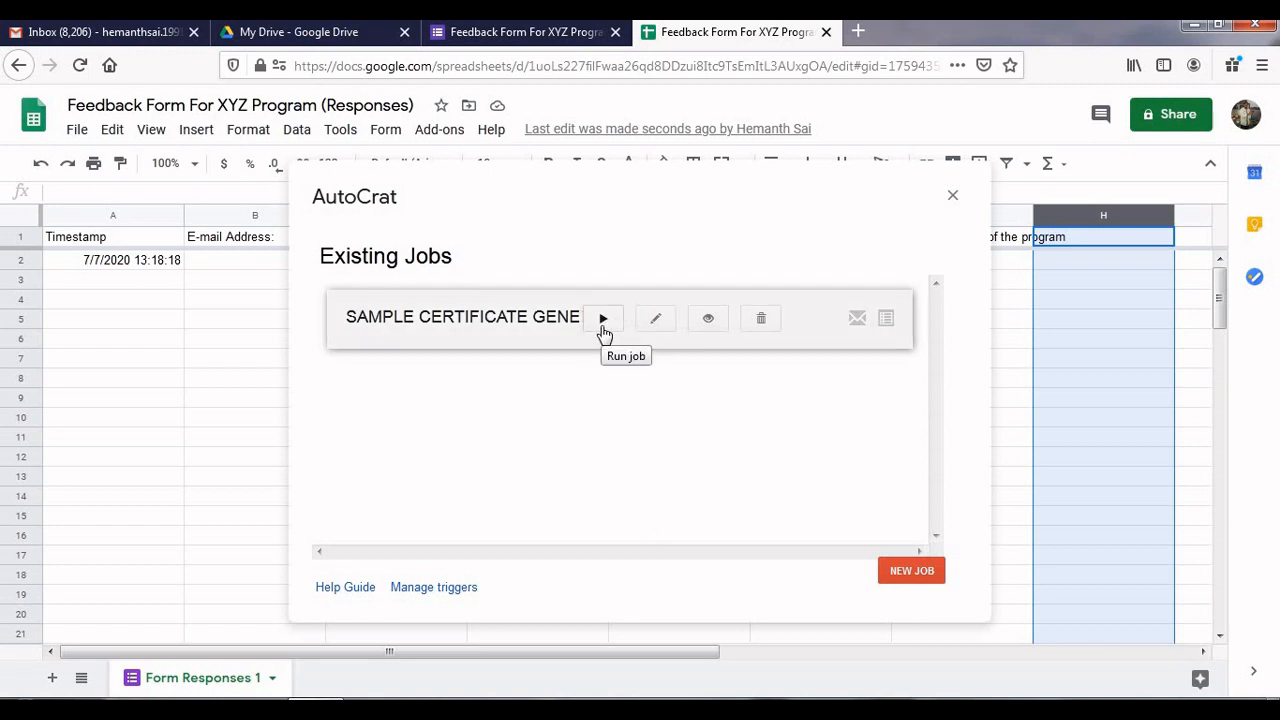
click(604, 330)
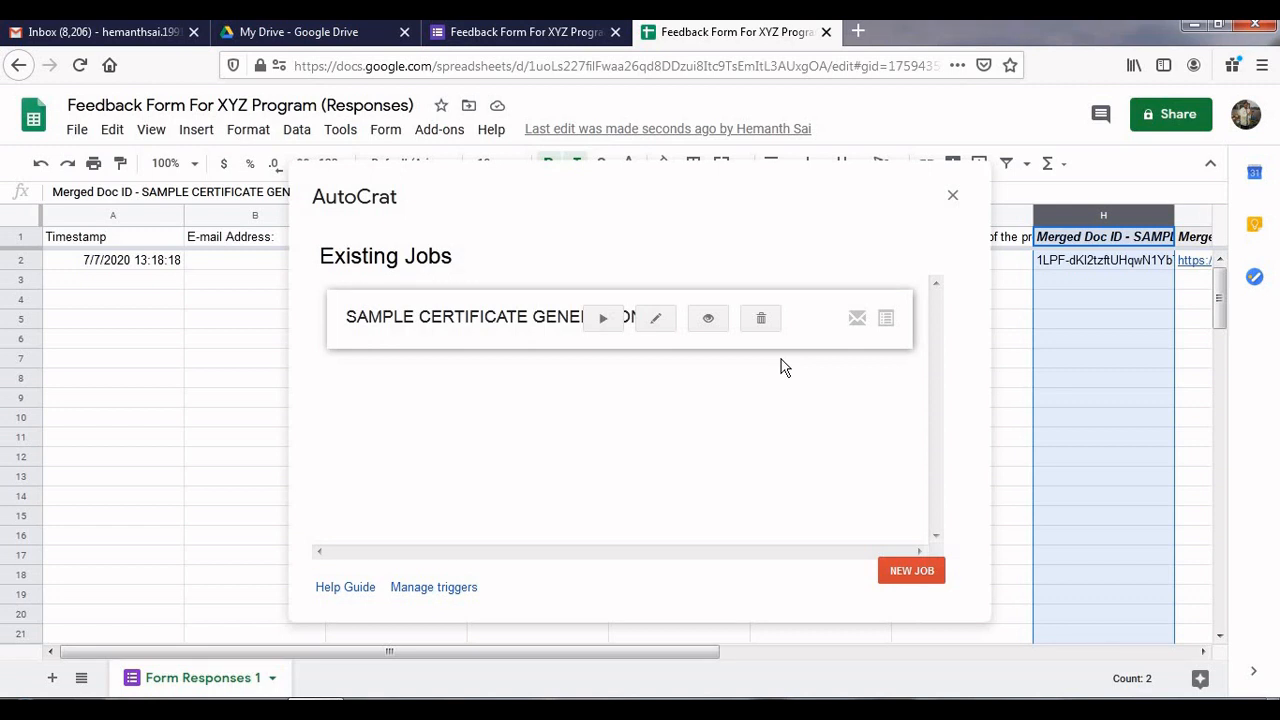
click(953, 197)
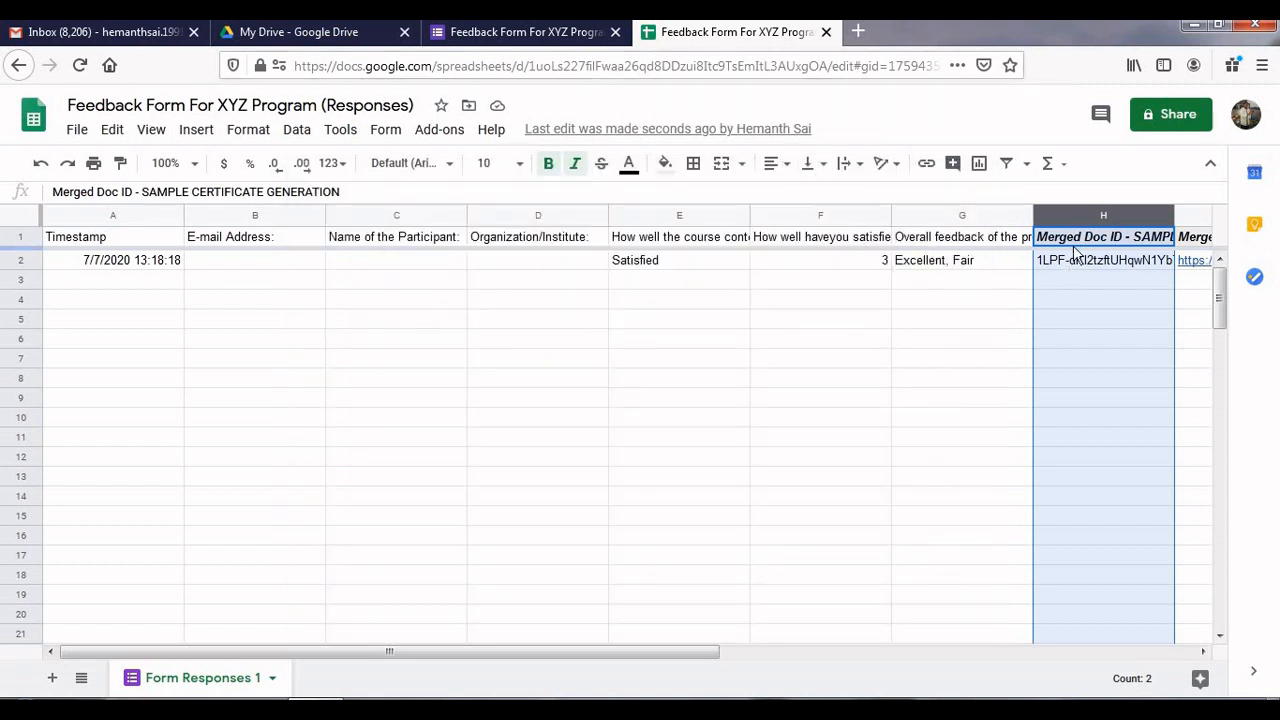
click(940, 321)
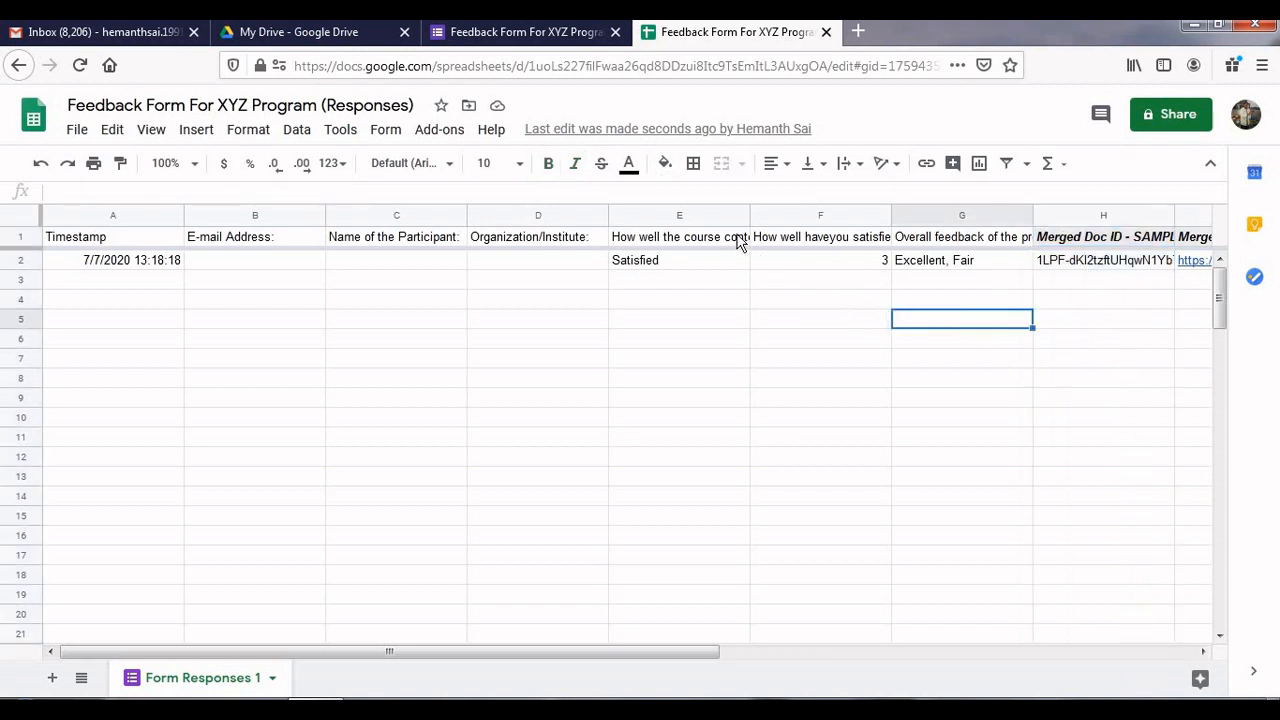
click(570, 40)
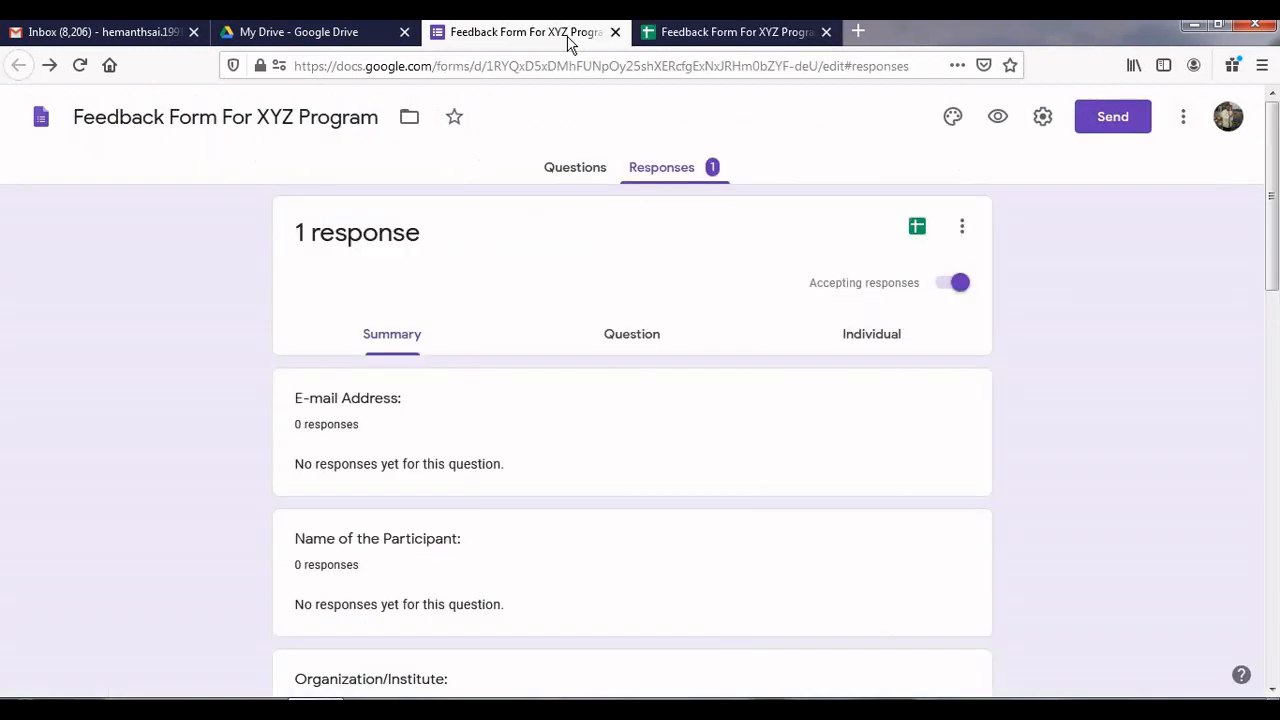
Open the form preview and enter the respondent's e-mail, name and institute XYZSAERTYUI
click(826, 33)
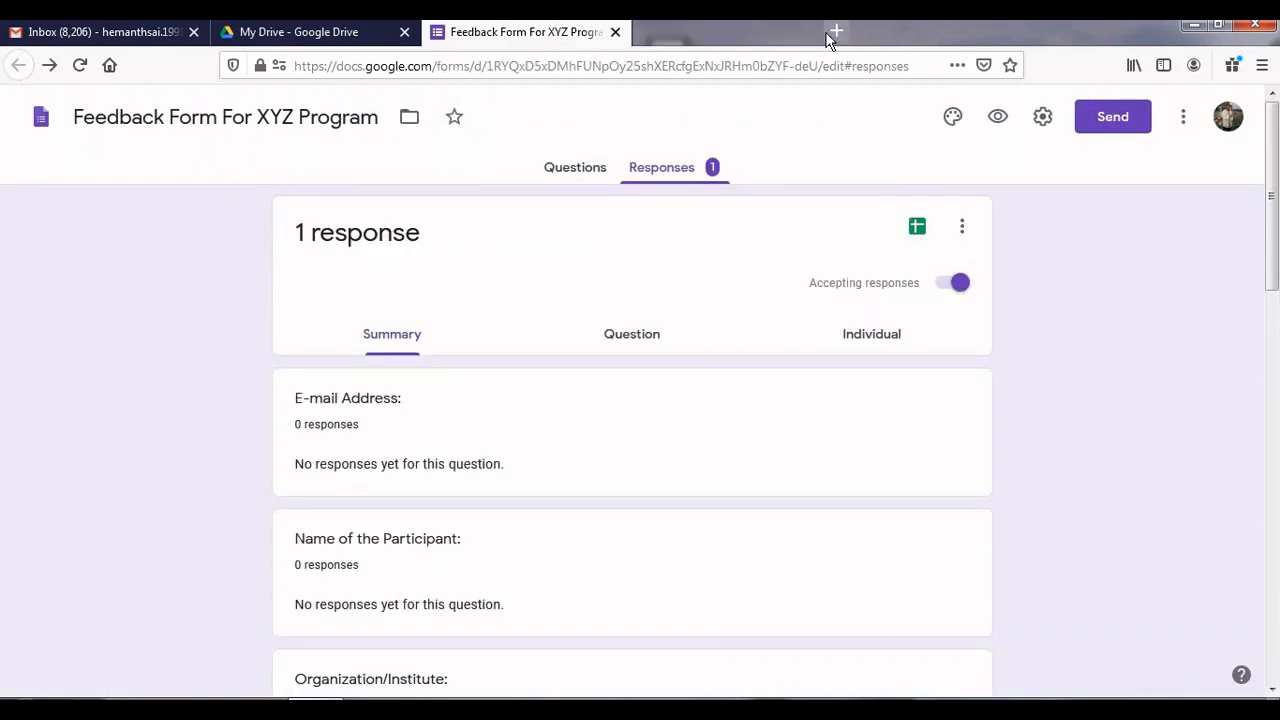
click(998, 117)
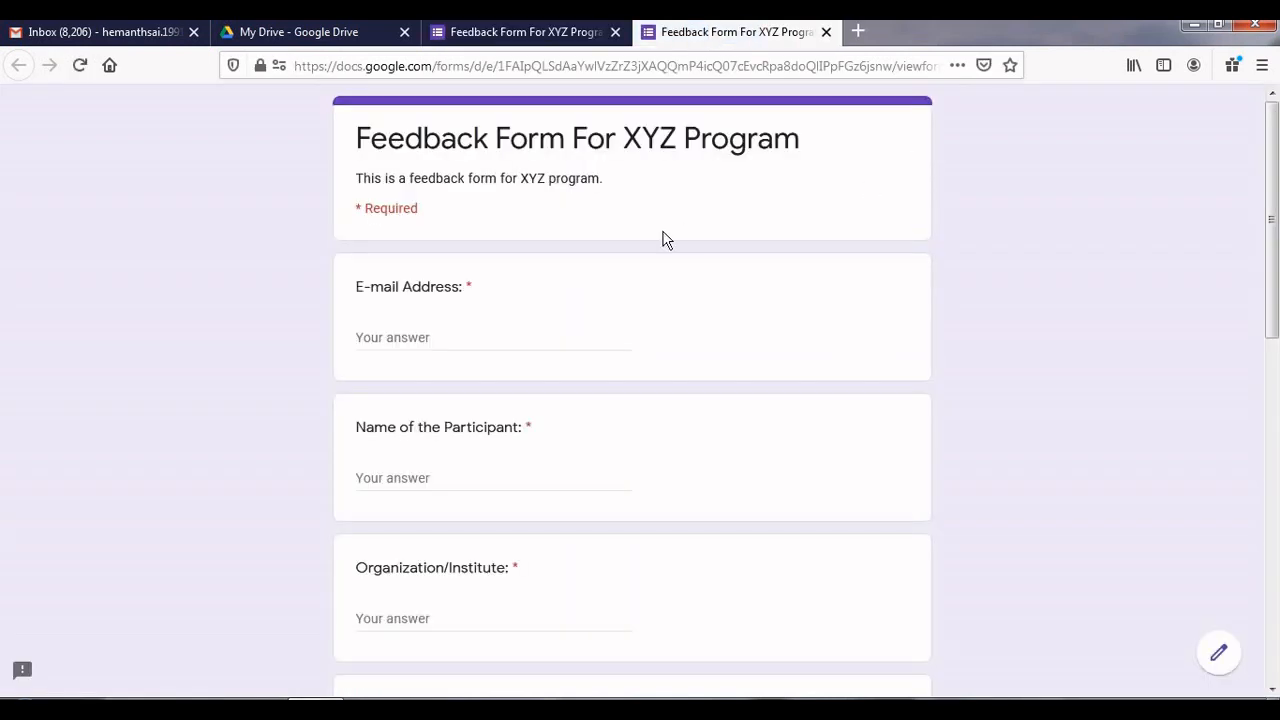
click(521, 332)
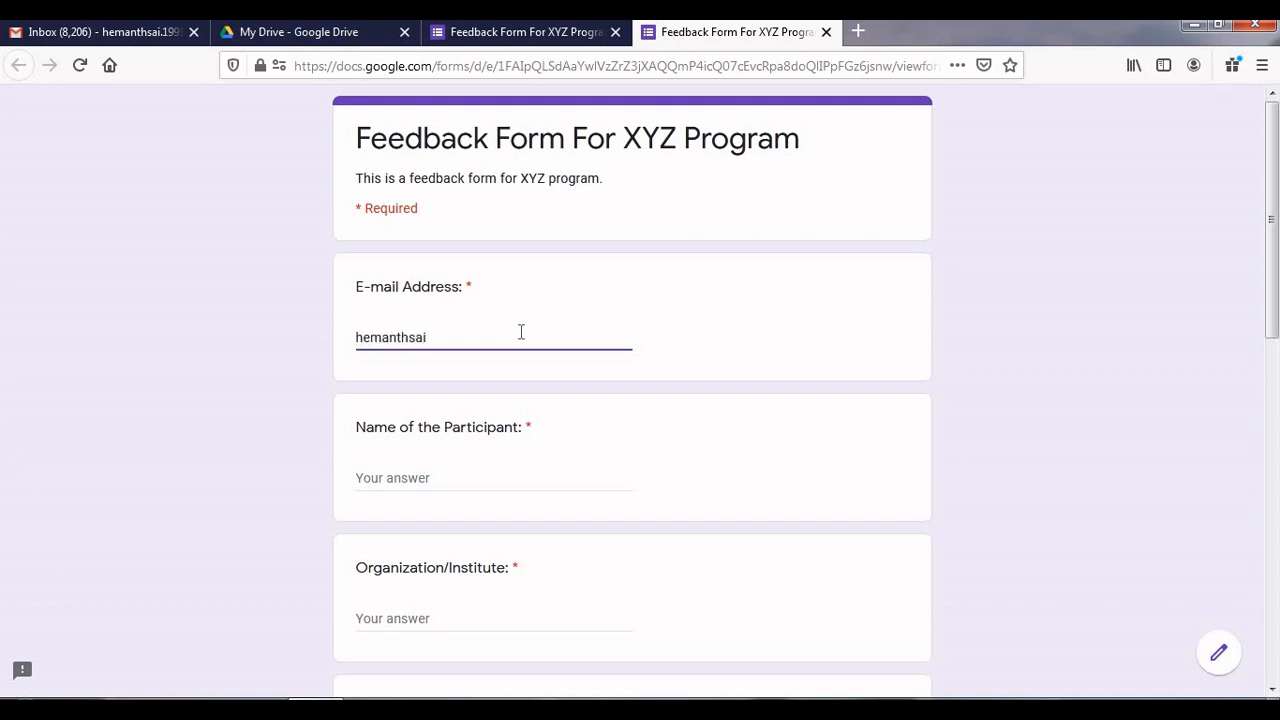
click(418, 480)
text(S)
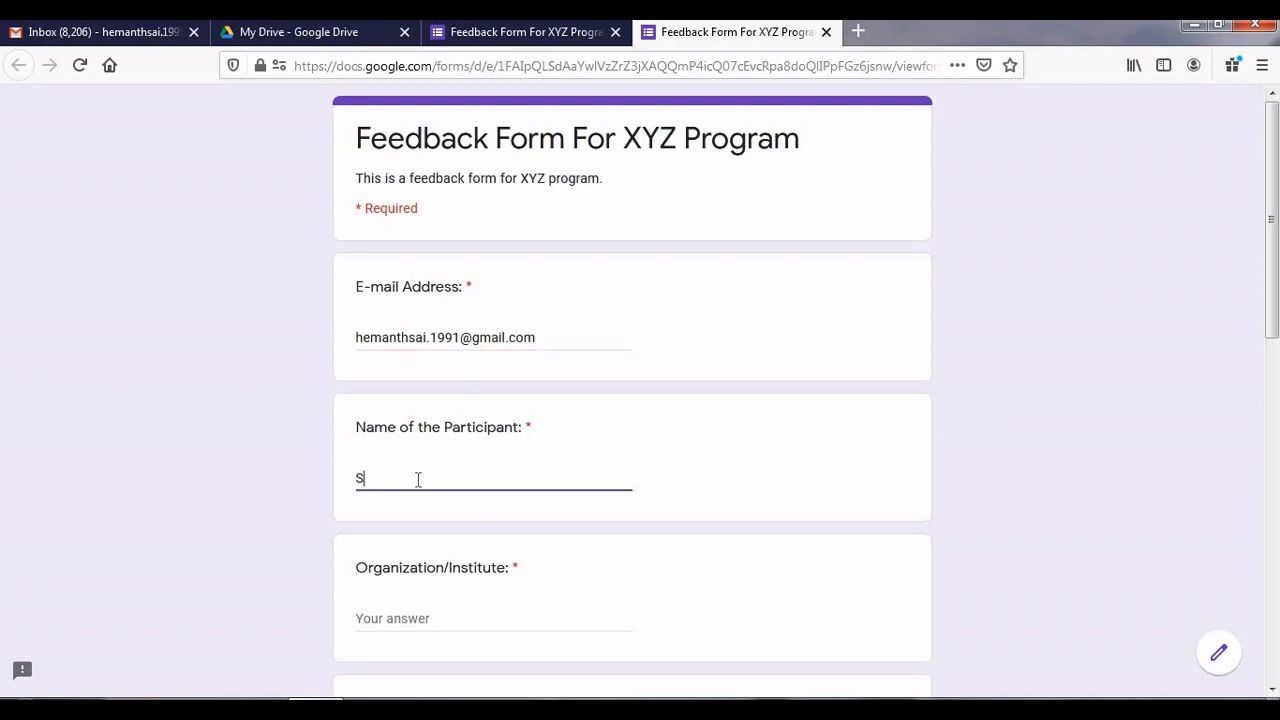
text( SSSSS SSSS)
key(BackSpace)
click(403, 624)
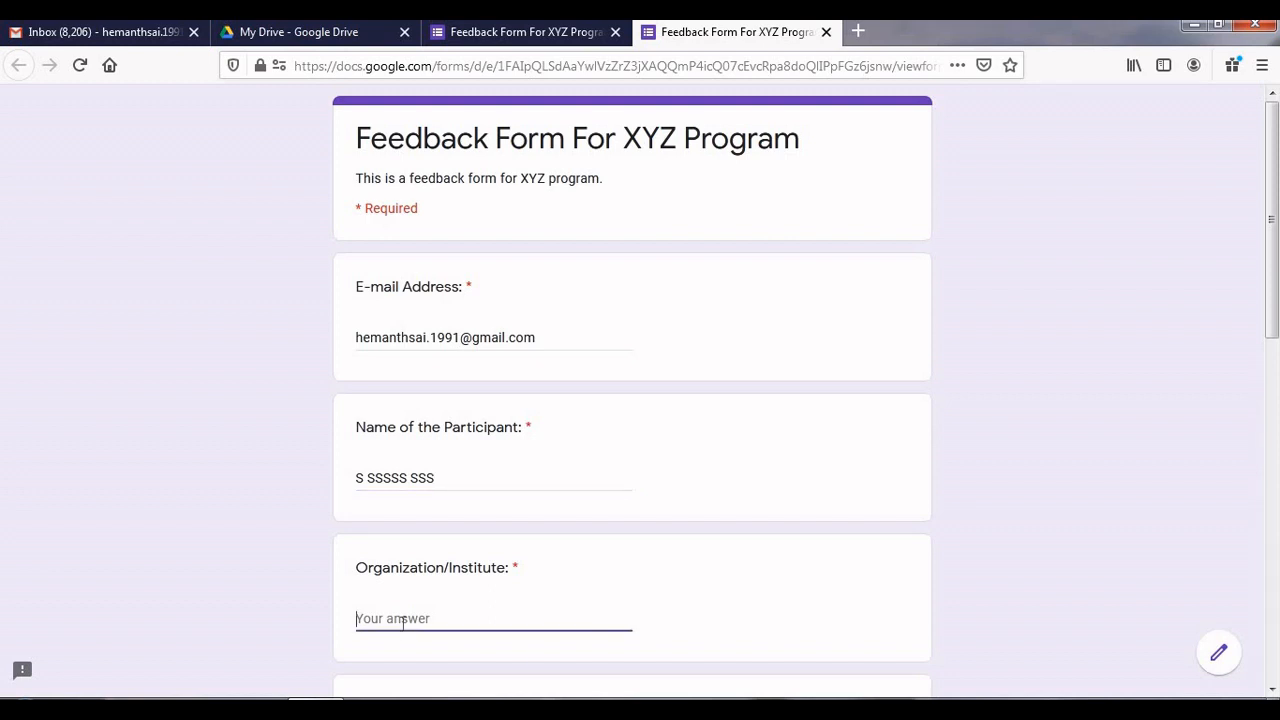
text(XYZSAERTYUI)
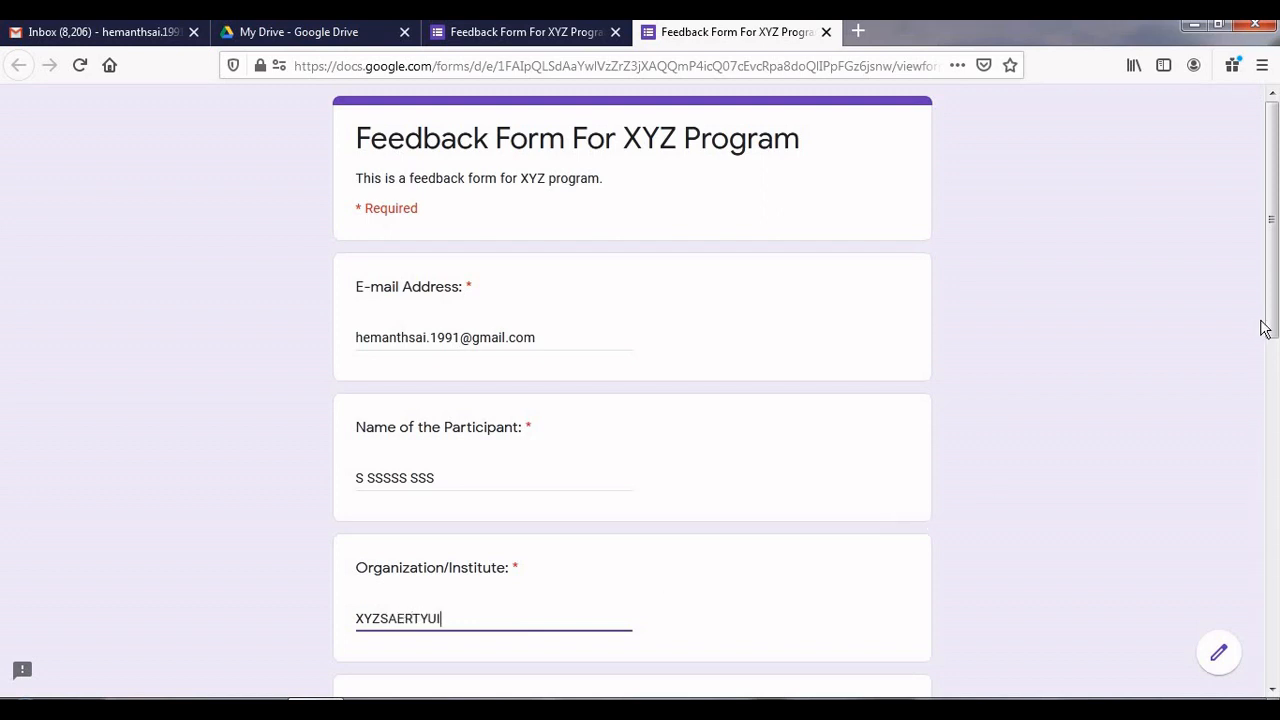
Rate course content Good, platform satisfaction 5, overall feedback Excellent, and submit the response
drag(1273, 330, 1273, 458)
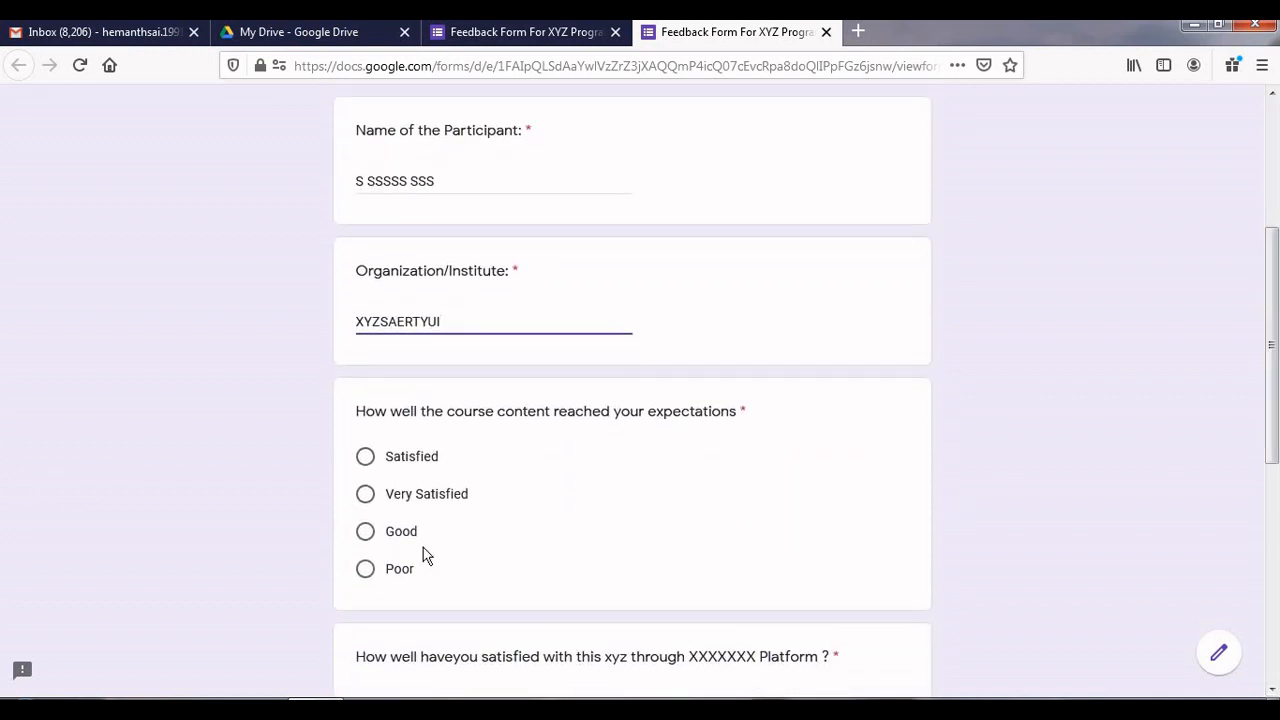
click(756, 453)
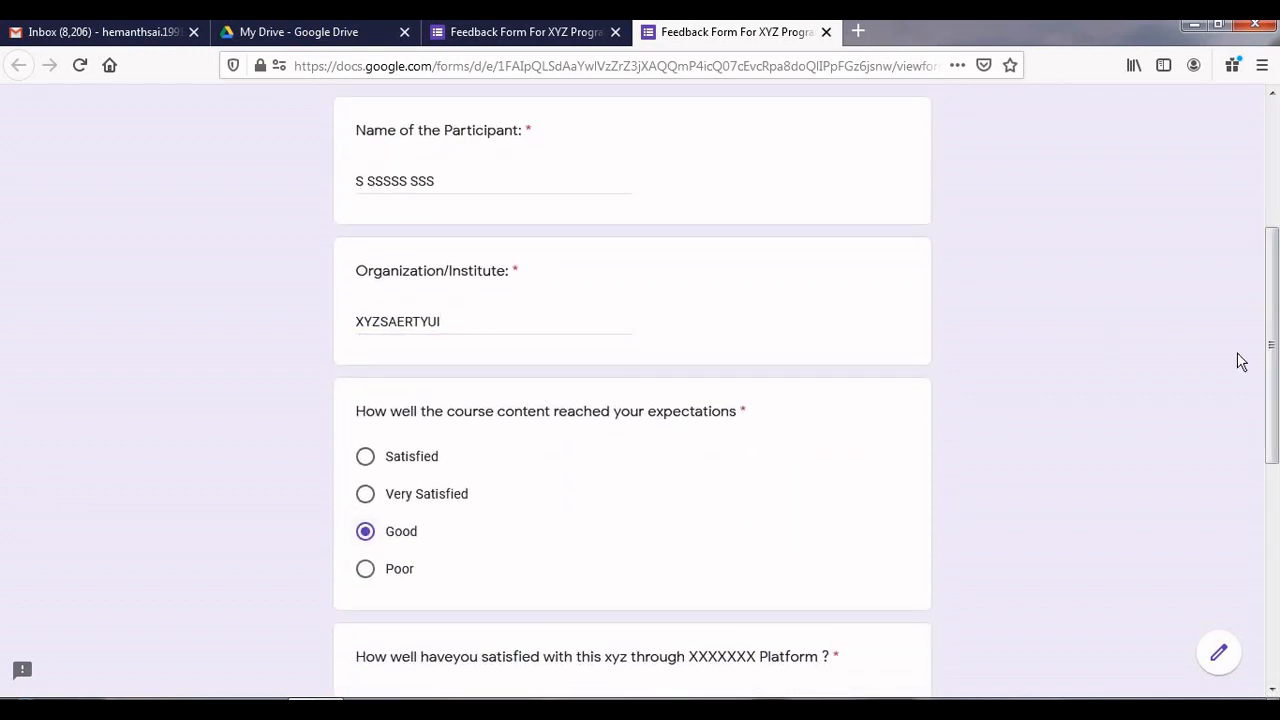
drag(1275, 372, 1275, 502)
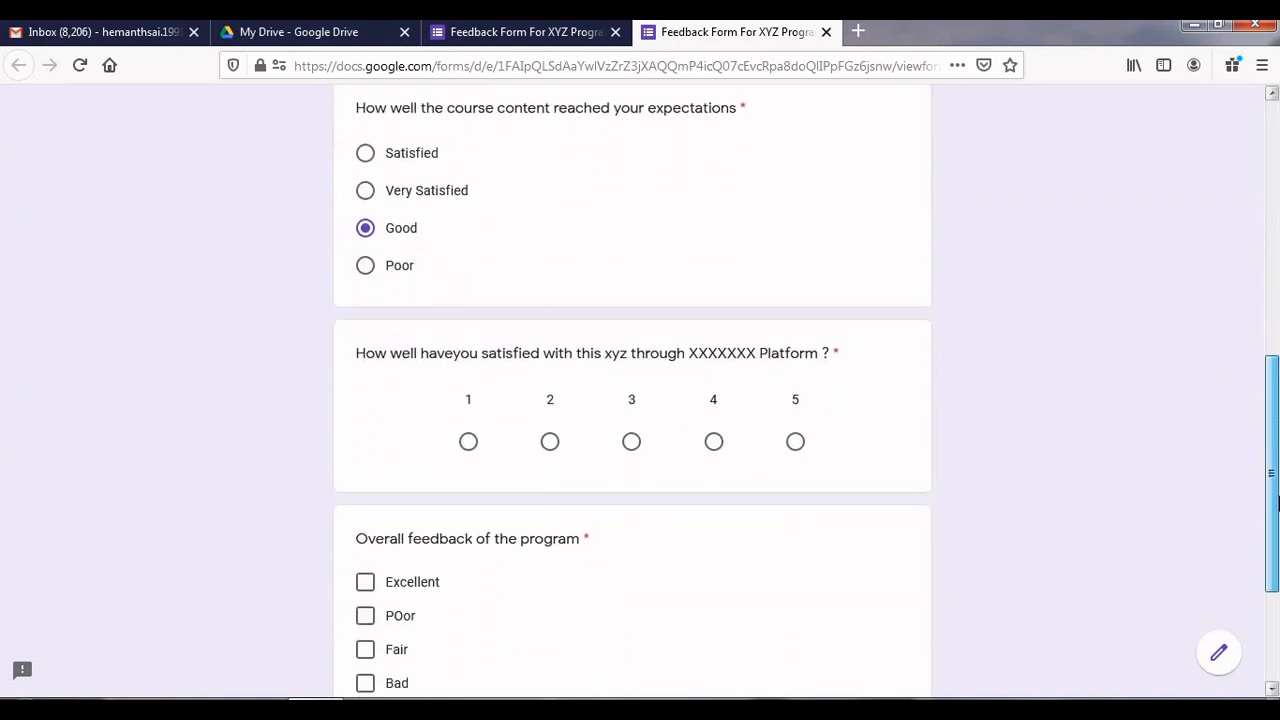
click(797, 436)
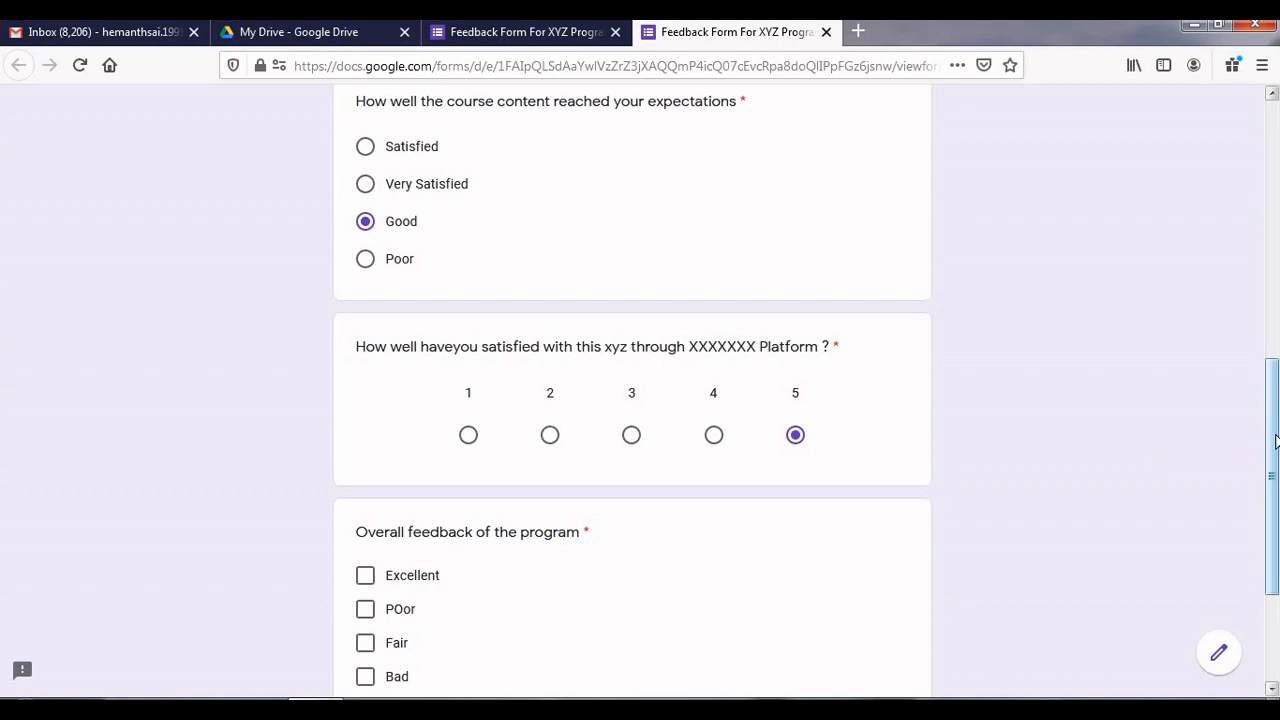
drag(1276, 440, 1277, 500)
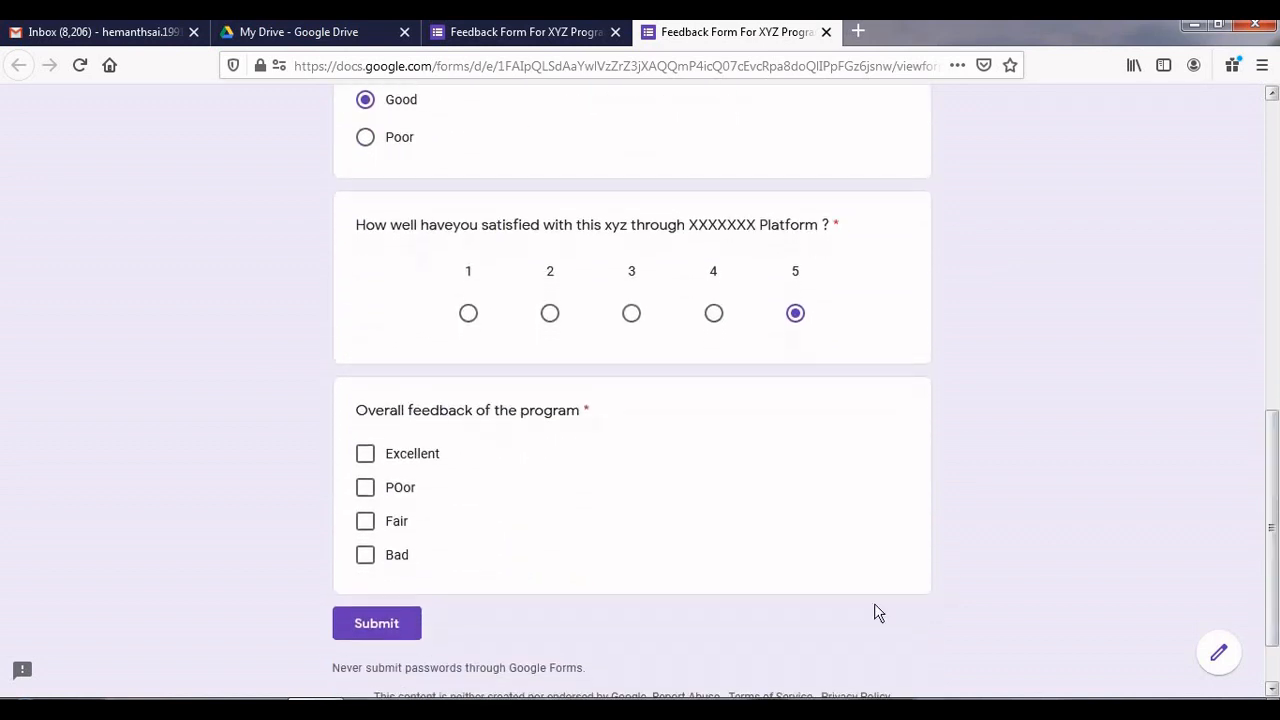
click(389, 461)
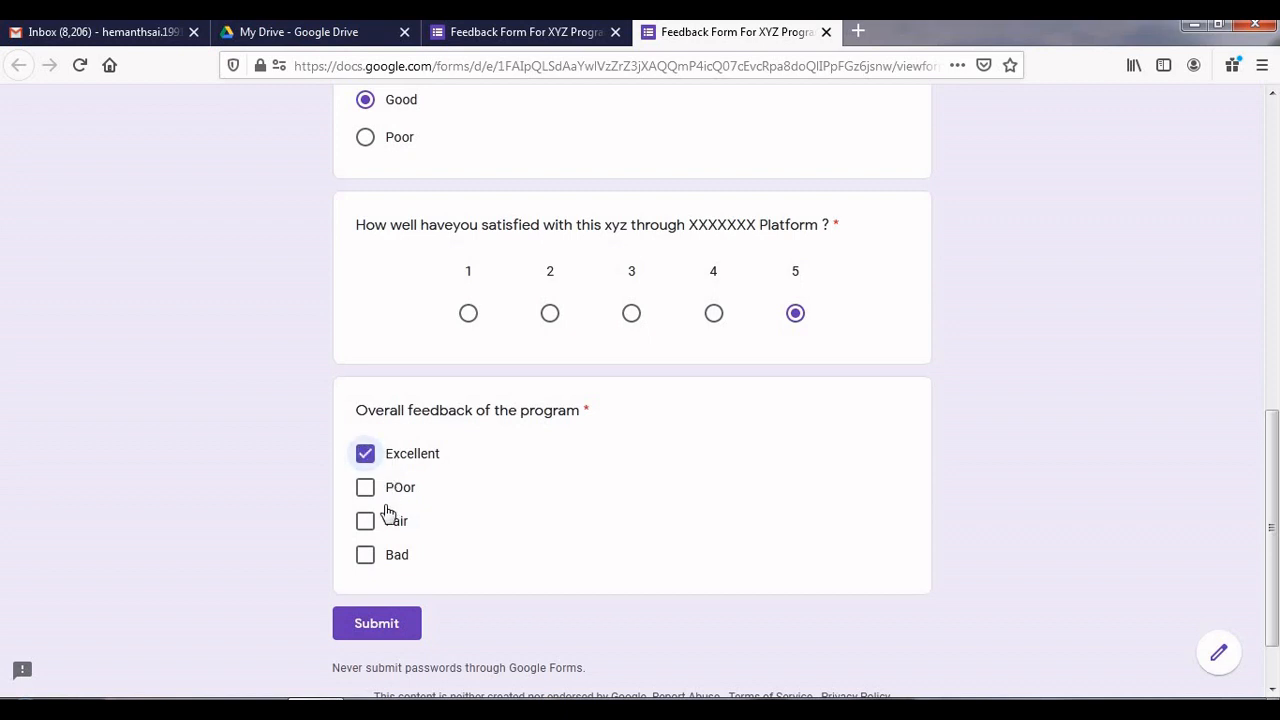
click(389, 628)
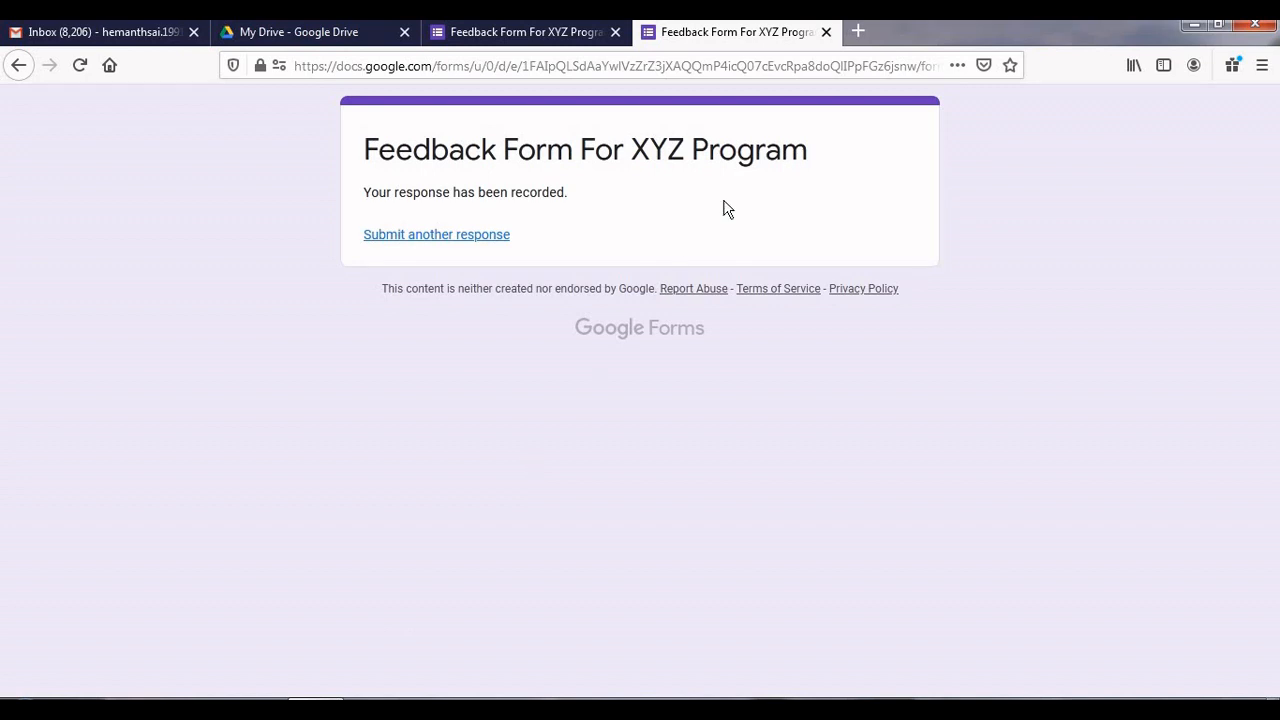
click(826, 32)
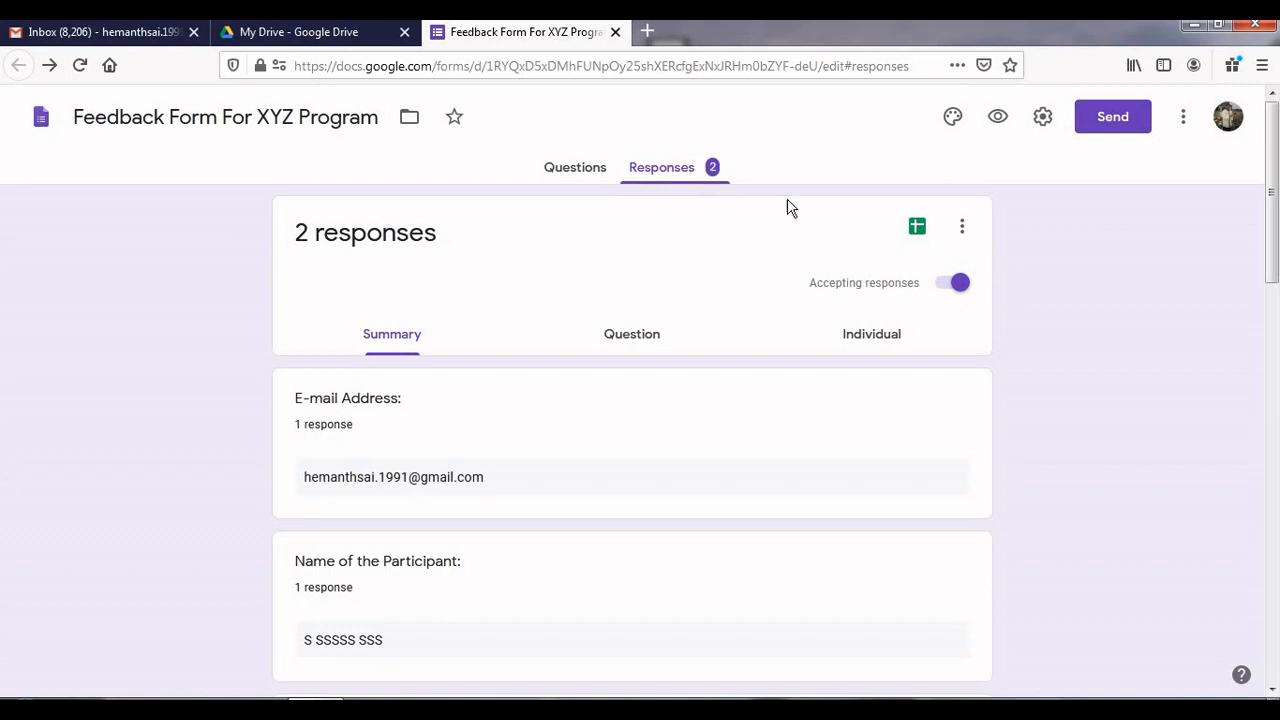
Open the responses spreadsheet and scroll to columns H–J to check row 3's merged certificate ID and link
click(918, 229)
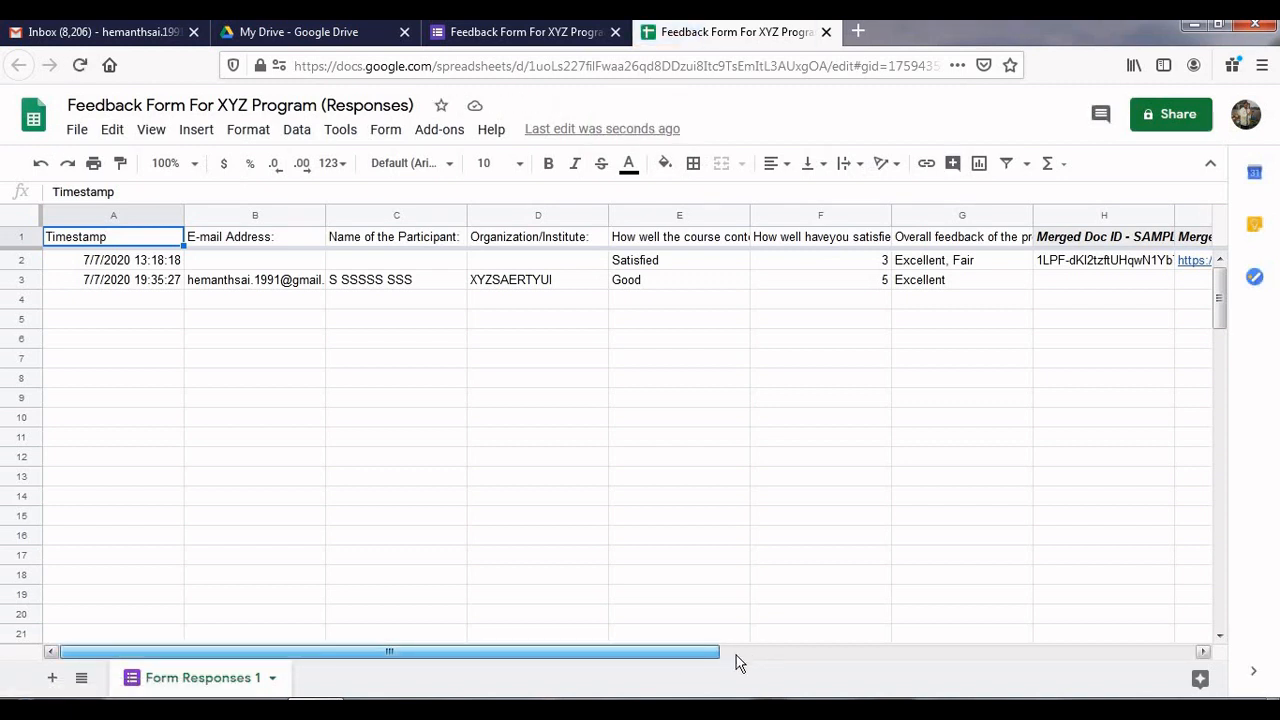
drag(690, 660, 808, 652)
click(842, 636)
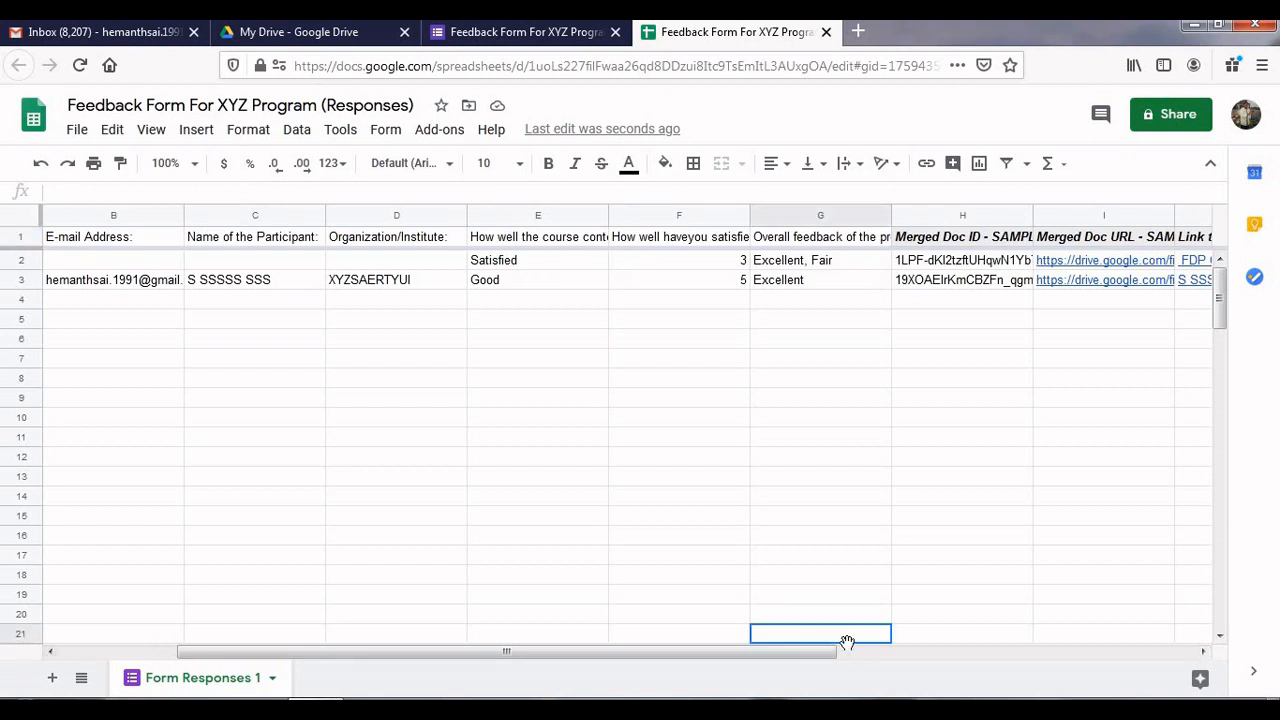
drag(814, 655, 910, 655)
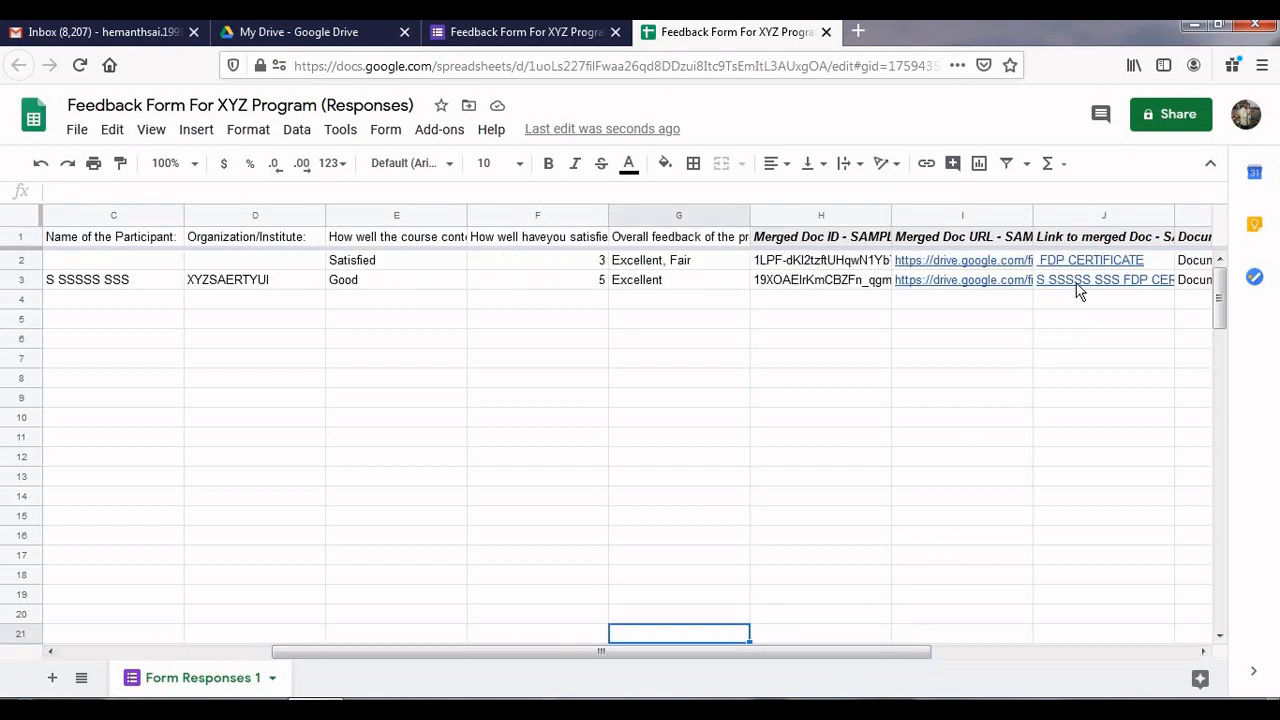
mouse_move(1072, 286)
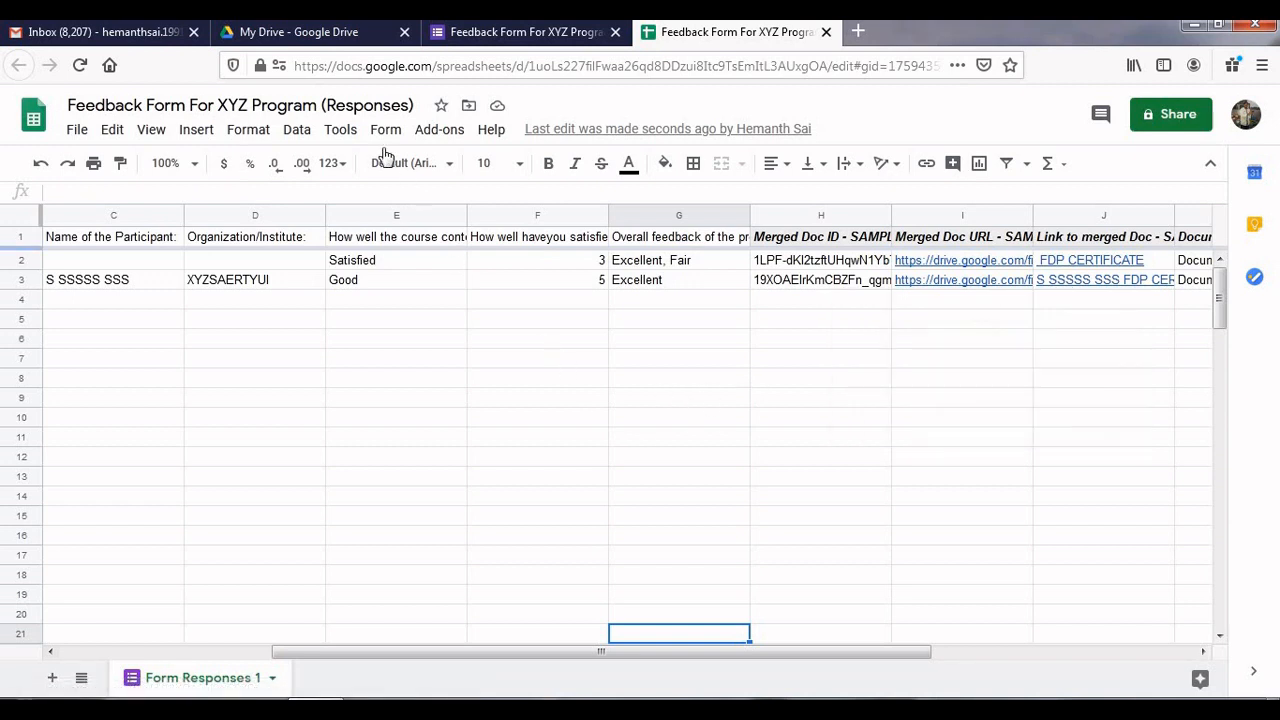
In Gmail, open the FDP CERTIFICATE e-mail and preview its attached PDF certificate
click(155, 38)
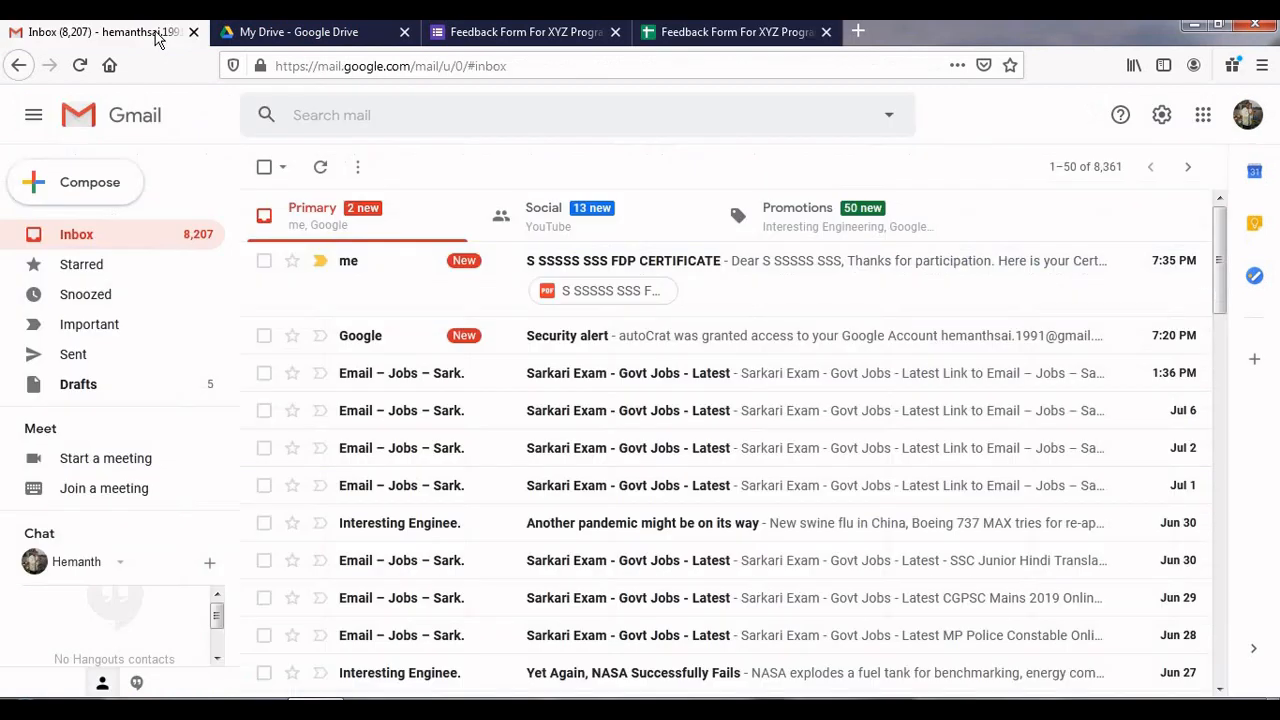
click(370, 268)
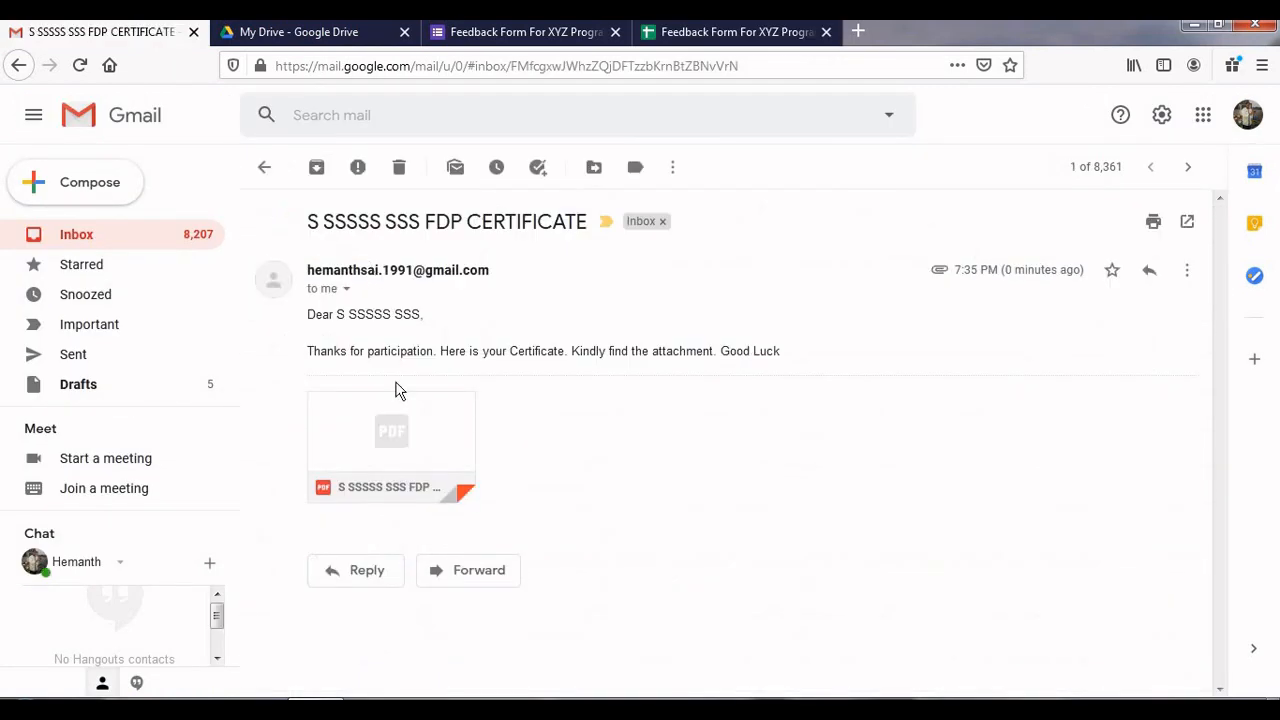
mouse_move(395, 450)
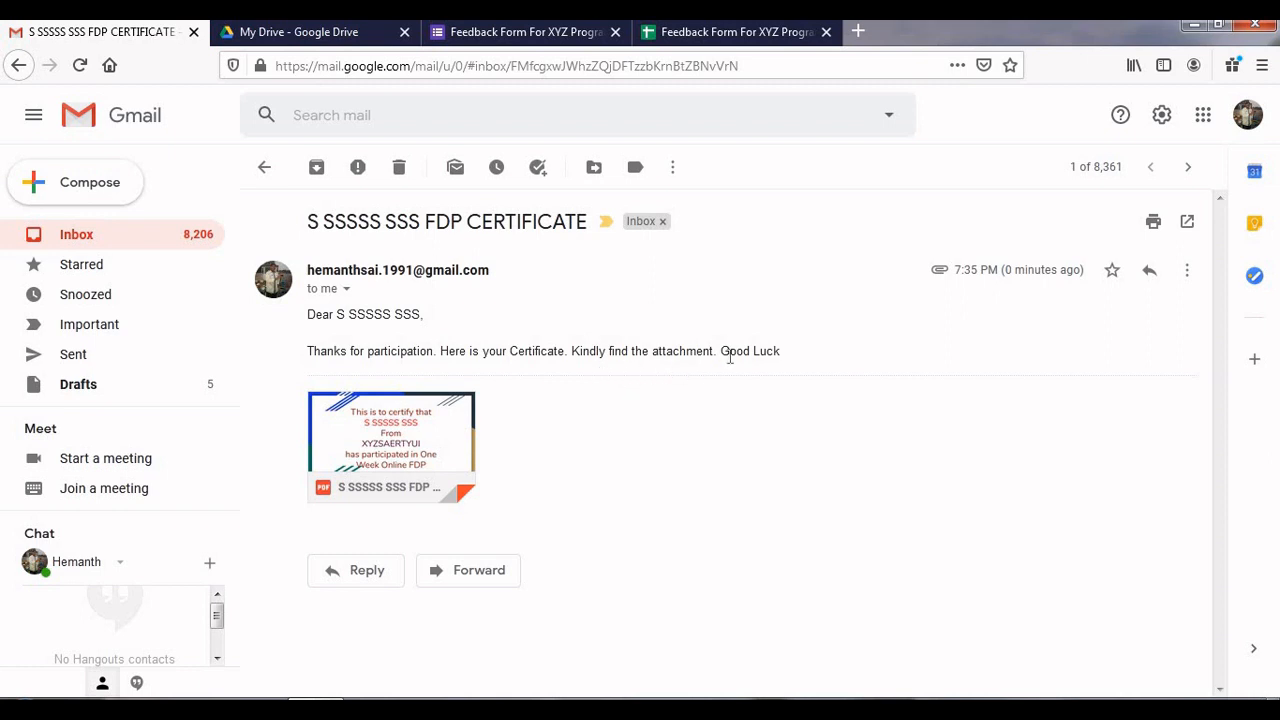
mouse_move(451, 443)
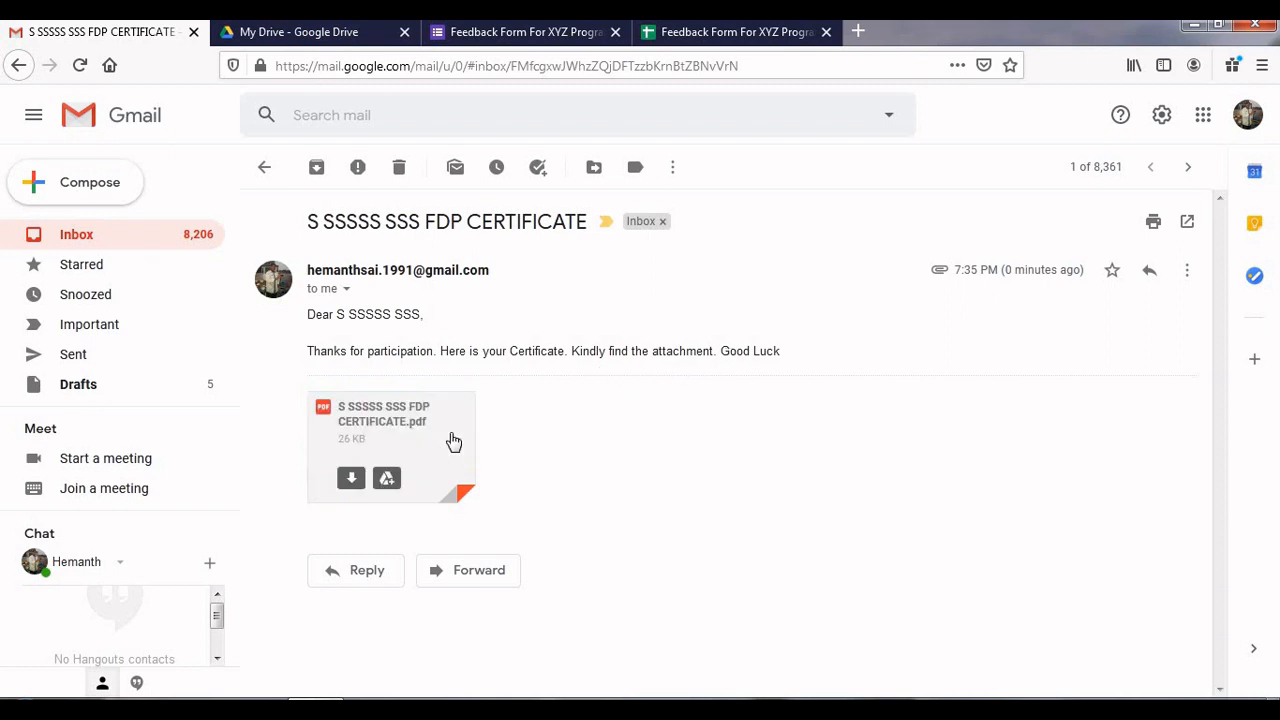
click(399, 443)
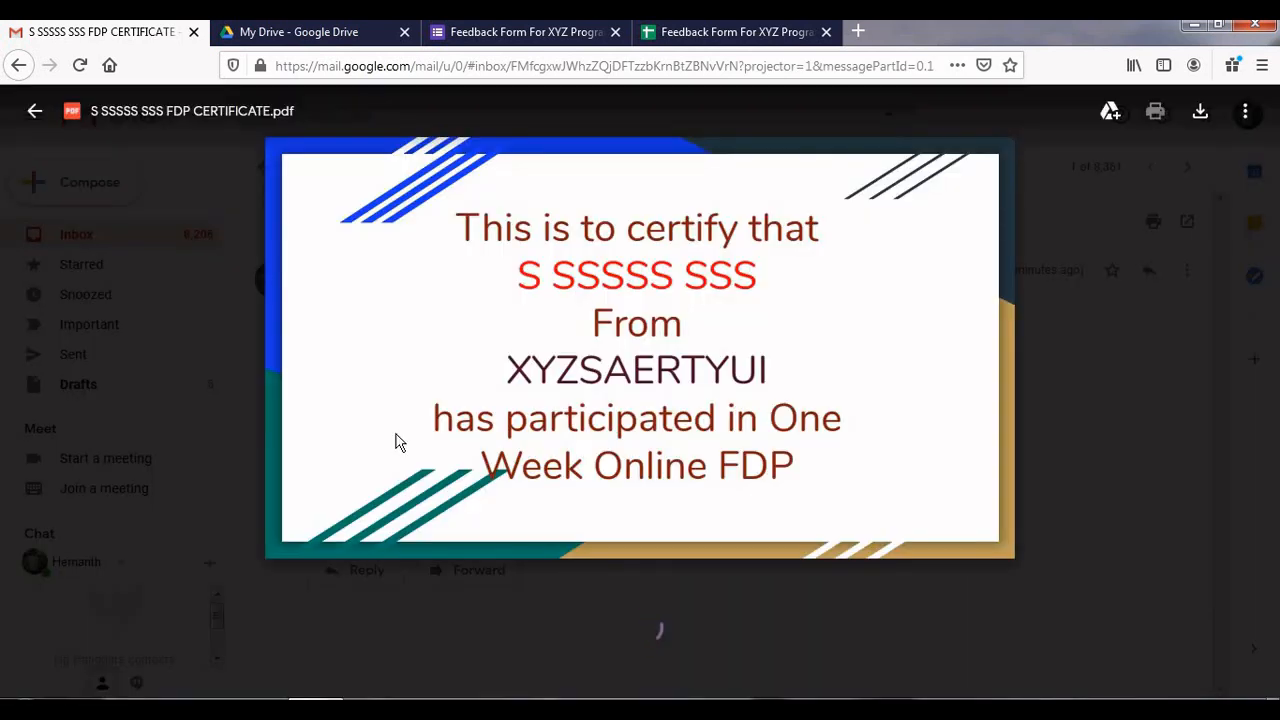